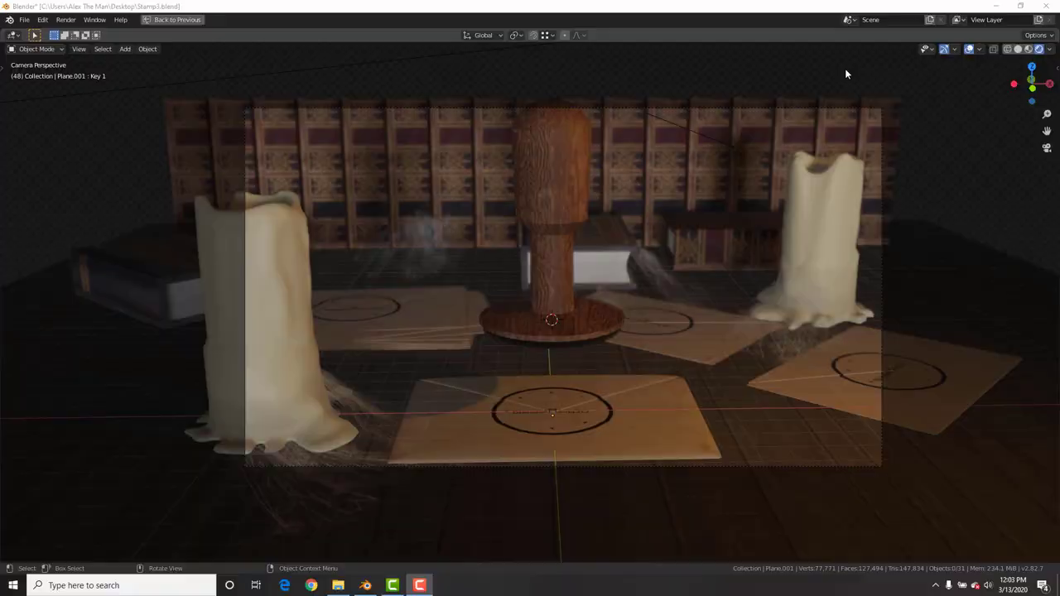
- Play the stamp animation in the rendered scene, first through the camera and from an orbited view, and stop it
{"action": "key", "text": "space"}
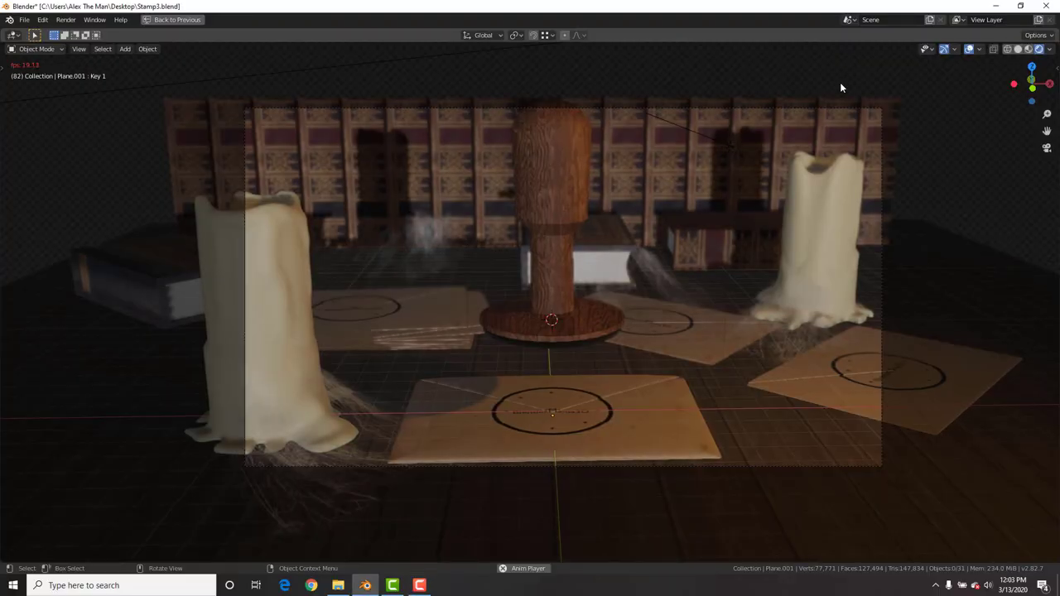
{"action": "key", "text": "space"}
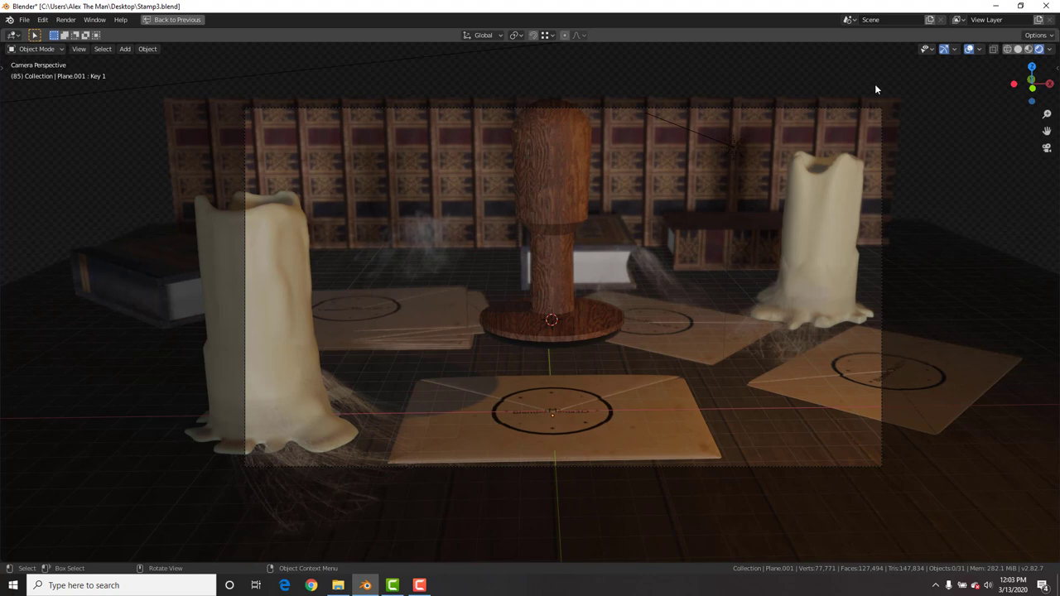
{"action": "key", "text": "space"}
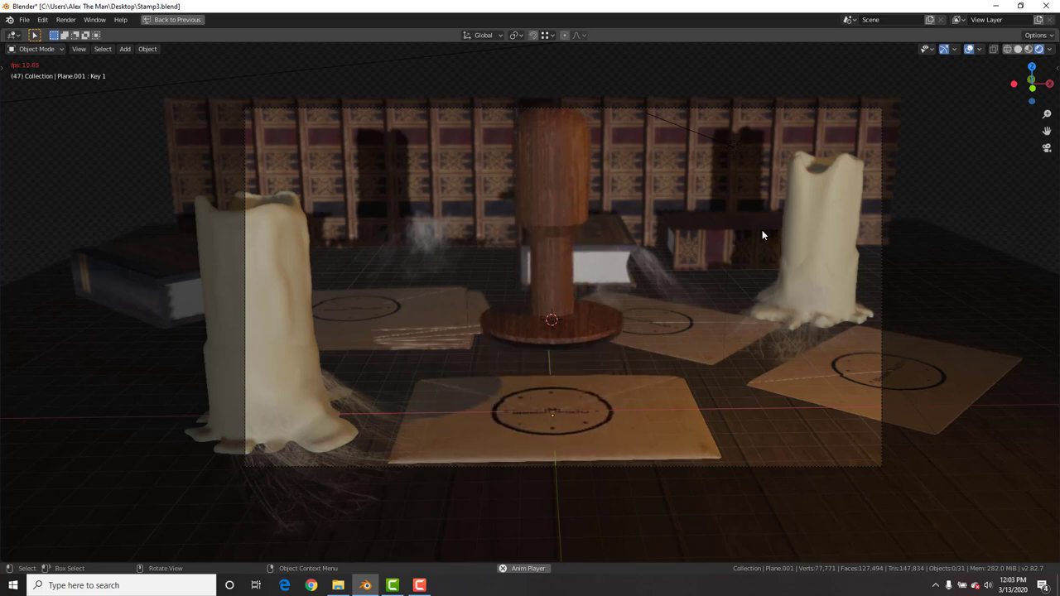
{"action": "middle_click_drag", "start_coordinate": [693, 283], "coordinate": [642, 278]}
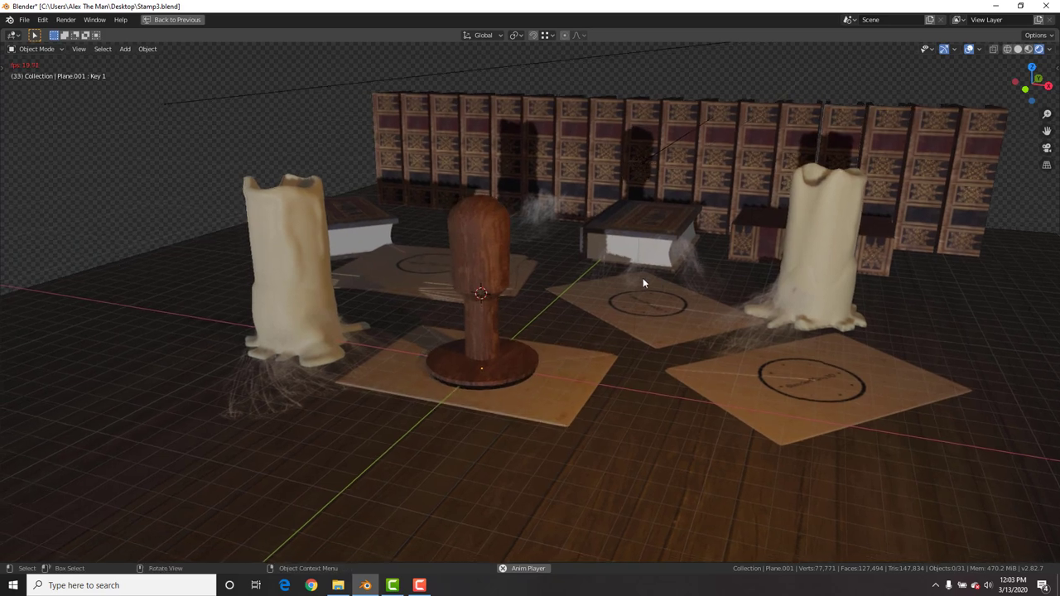
{"action": "scroll", "coordinate": [598, 312], "scroll_direction": "up", "scroll_amount": 6}
{"action": "key", "text": "space"}
- Examine the BlenderMania3D imprint on the front envelope up close
{"action": "middle_click_drag", "start_coordinate": [569, 356], "coordinate": [686, 198], "text": "shift"}
{"action": "scroll", "coordinate": [523, 305], "scroll_direction": "up", "scroll_amount": 3}
{"action": "middle_click_drag", "start_coordinate": [522, 303], "coordinate": [596, 314]}
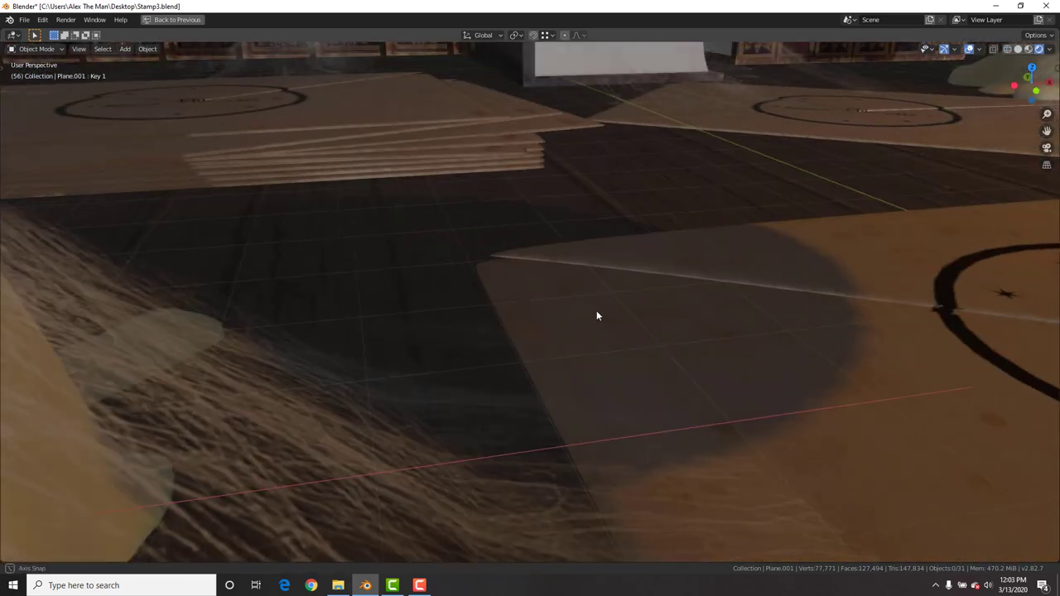
{"action": "middle_click_drag", "start_coordinate": [752, 333], "coordinate": [596, 346], "text": "shift"}
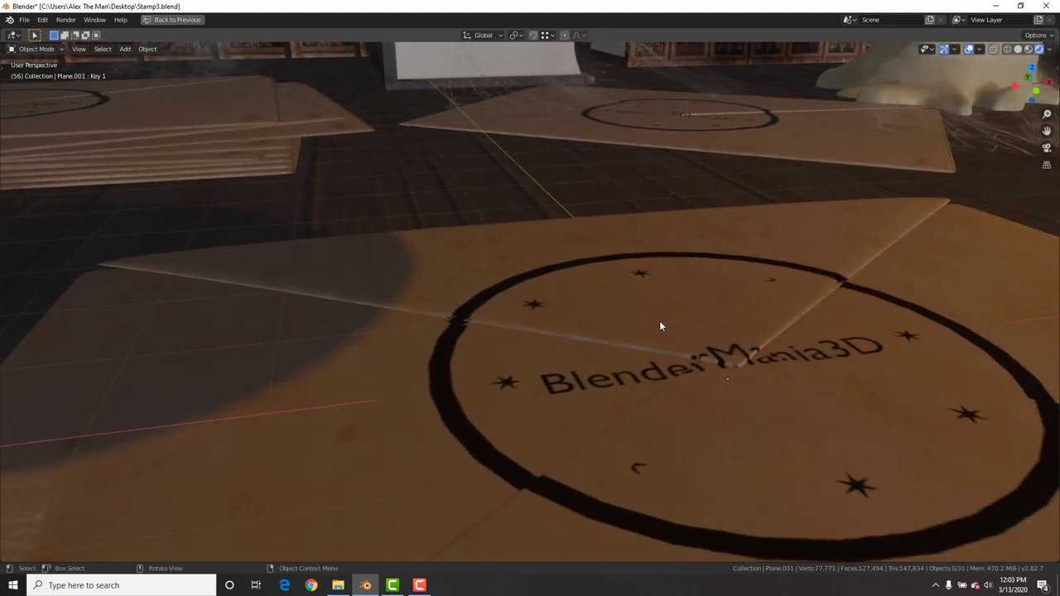
{"action": "scroll", "coordinate": [660, 326], "scroll_direction": "up", "scroll_amount": 3}
{"action": "middle_click_drag", "start_coordinate": [660, 326], "coordinate": [624, 329]}
{"action": "scroll", "coordinate": [703, 287], "scroll_direction": "down", "scroll_amount": 5}
- Replay the stamp animation and inspect the candles, books and envelopes from several distances
{"action": "key", "text": "space"}
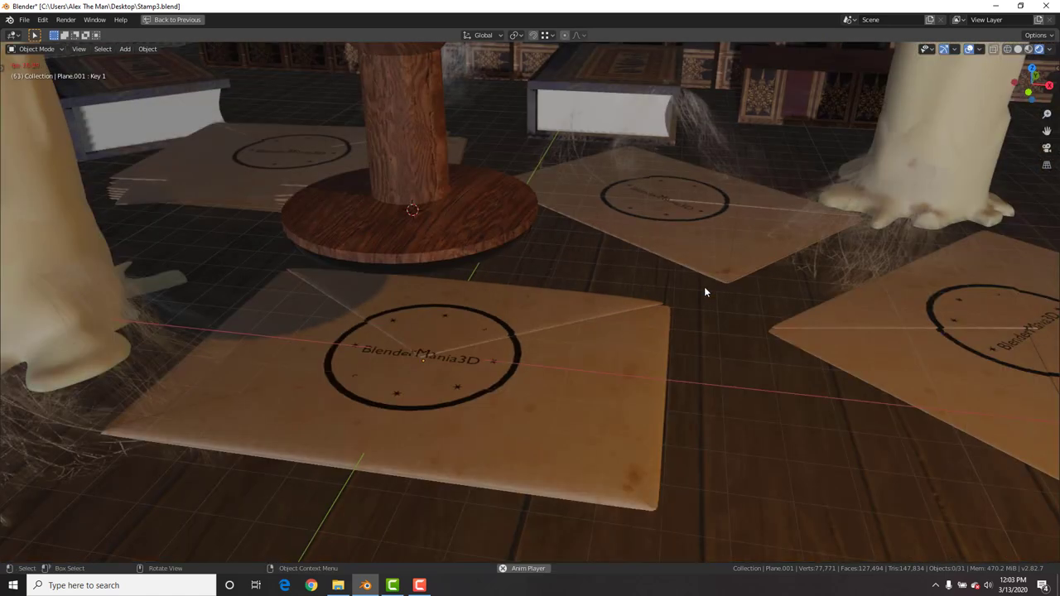
{"action": "scroll", "coordinate": [704, 286], "scroll_direction": "down", "scroll_amount": 4}
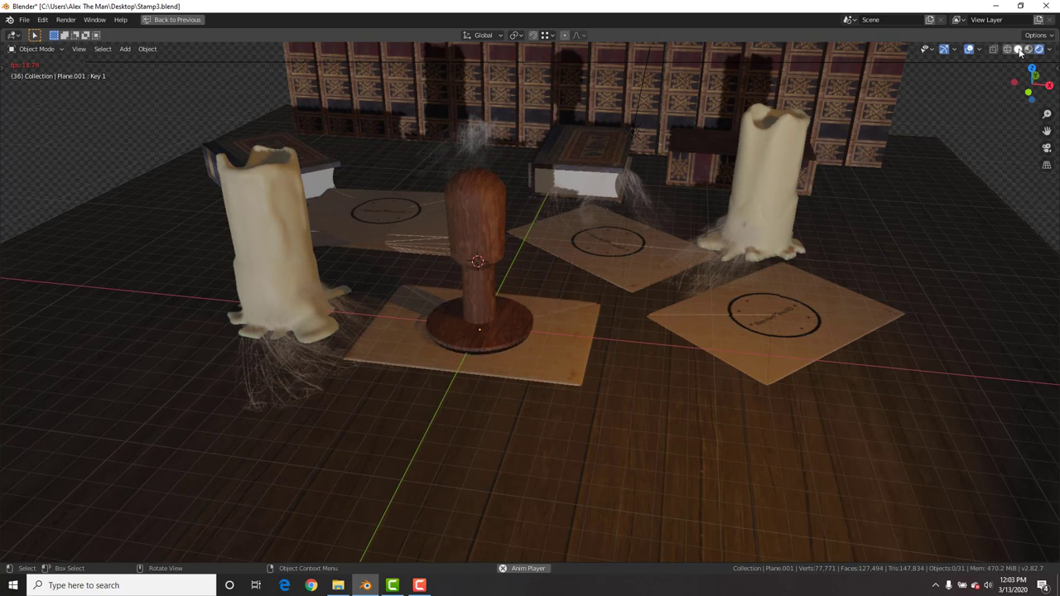
{"action": "scroll", "coordinate": [683, 203], "scroll_direction": "up", "scroll_amount": 3}
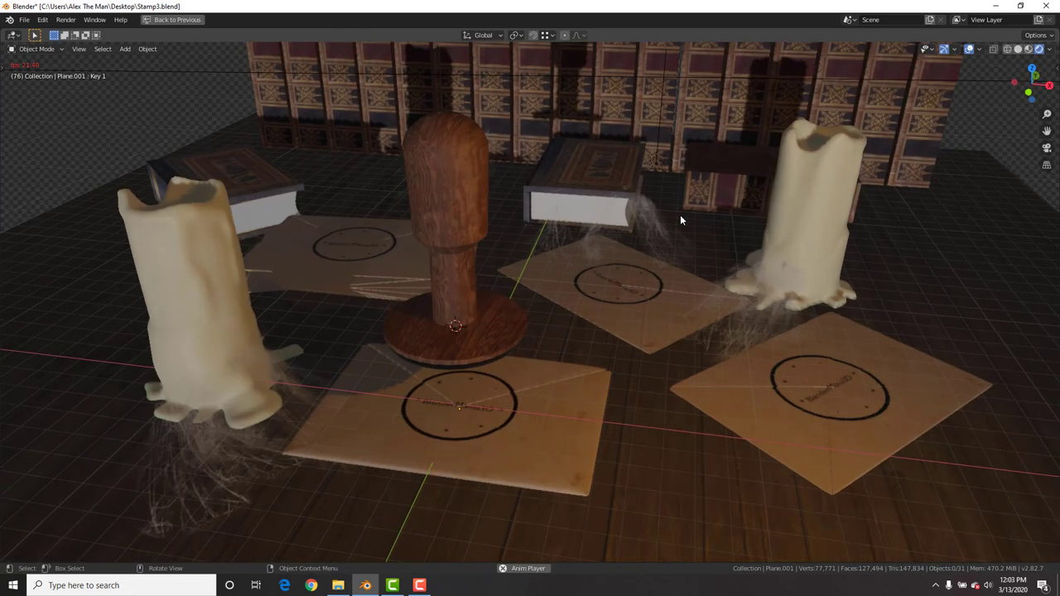
{"action": "scroll", "coordinate": [683, 213], "scroll_direction": "down", "scroll_amount": 5}
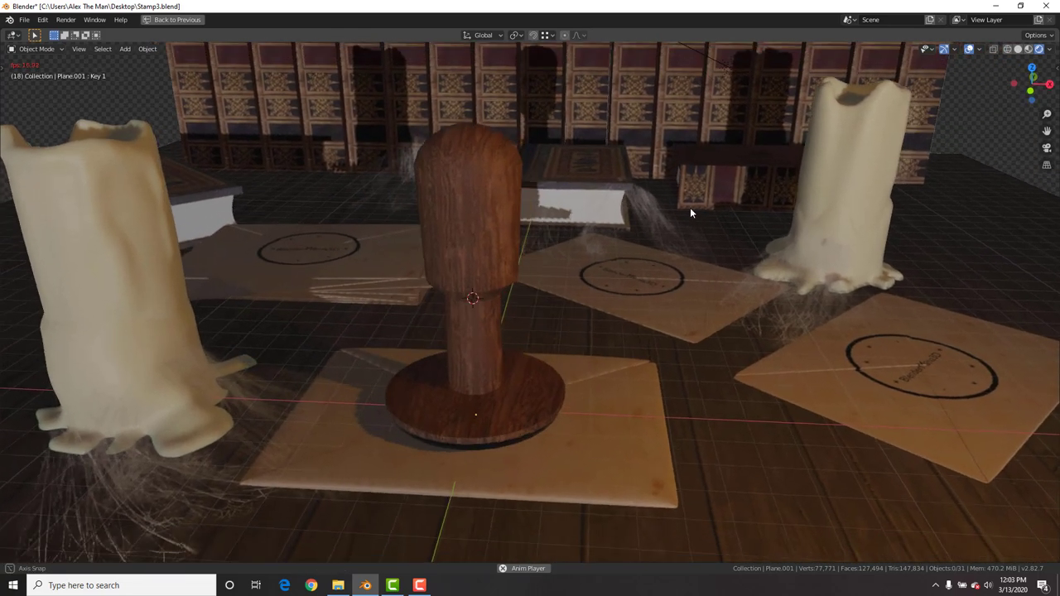
{"action": "scroll", "coordinate": [686, 206], "scroll_direction": "down", "scroll_amount": 2}
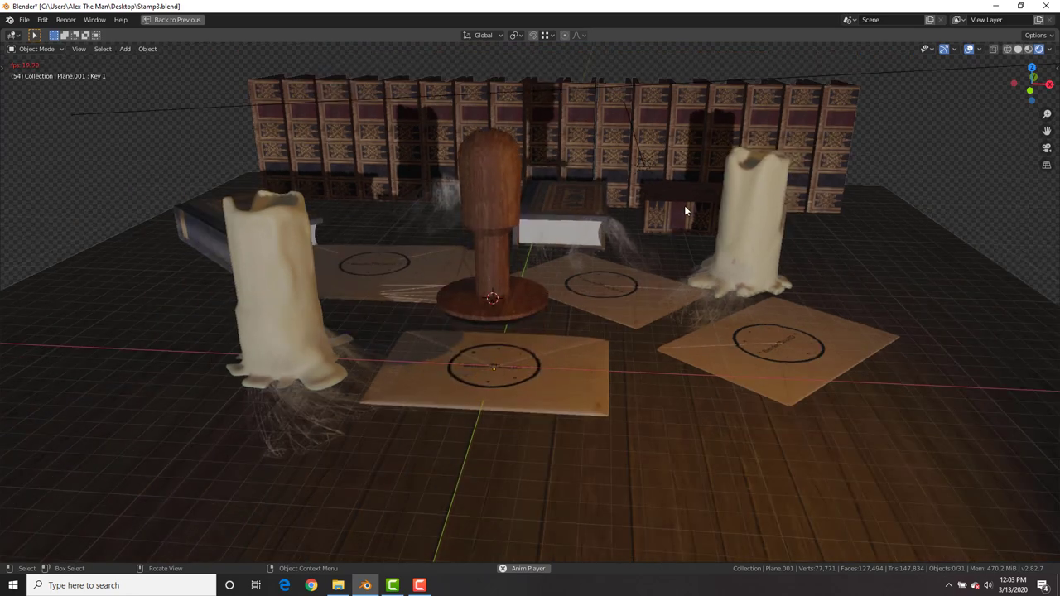
{"action": "scroll", "coordinate": [684, 205], "scroll_direction": "down", "scroll_amount": 2}
{"action": "key", "text": "space"}
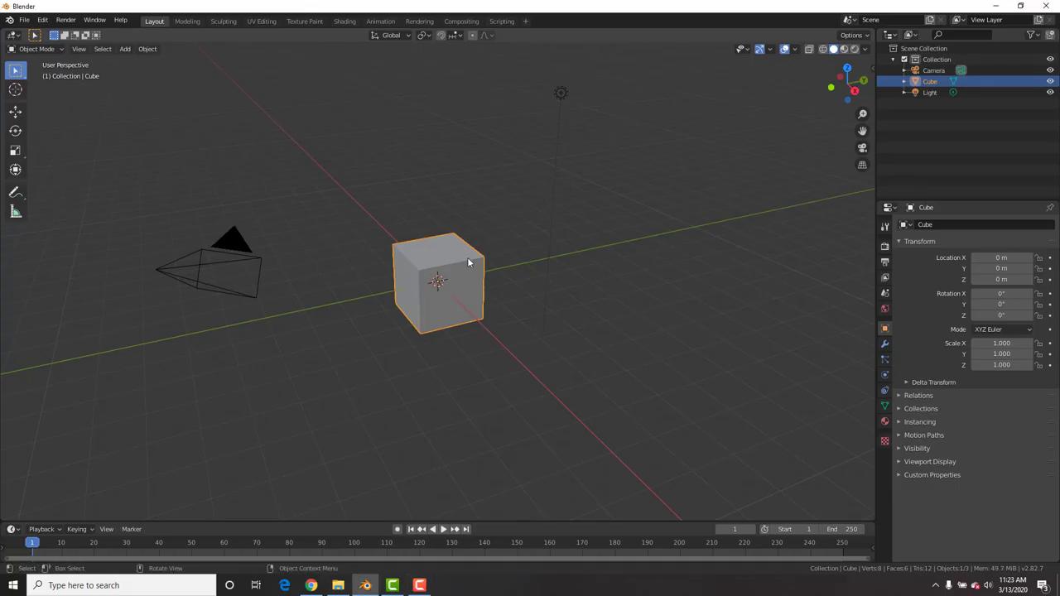
- Delete the default cube and add a mesh plane at the origin
{"action": "key", "text": "x"}
{"action": "key", "text": "Return"}
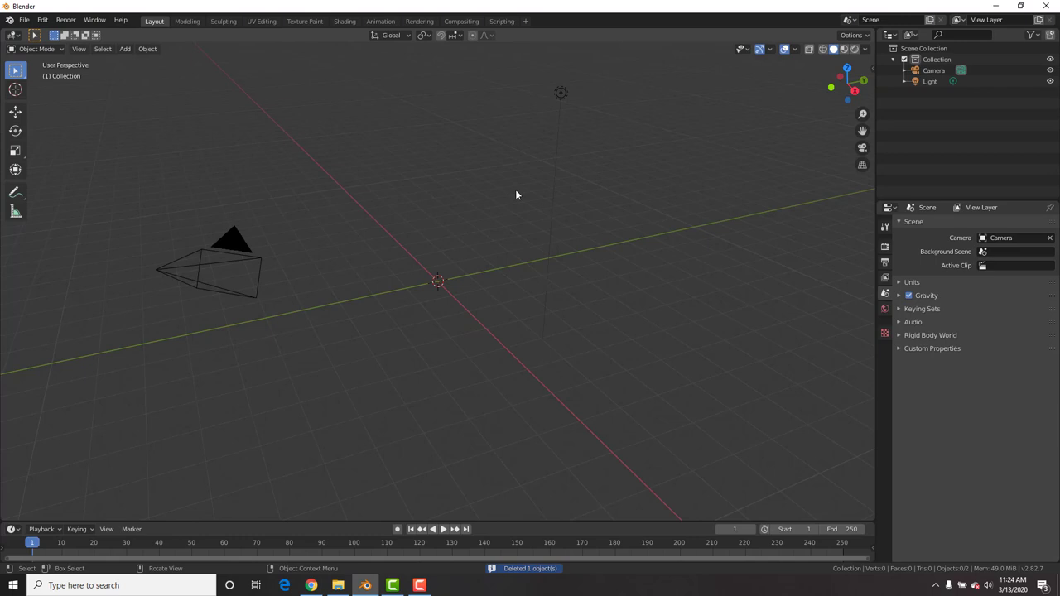
{"action": "key", "text": "KP_7"}
{"action": "scroll", "coordinate": [508, 246], "scroll_direction": "up", "scroll_amount": 2}
{"action": "key", "text": "shift+a"}
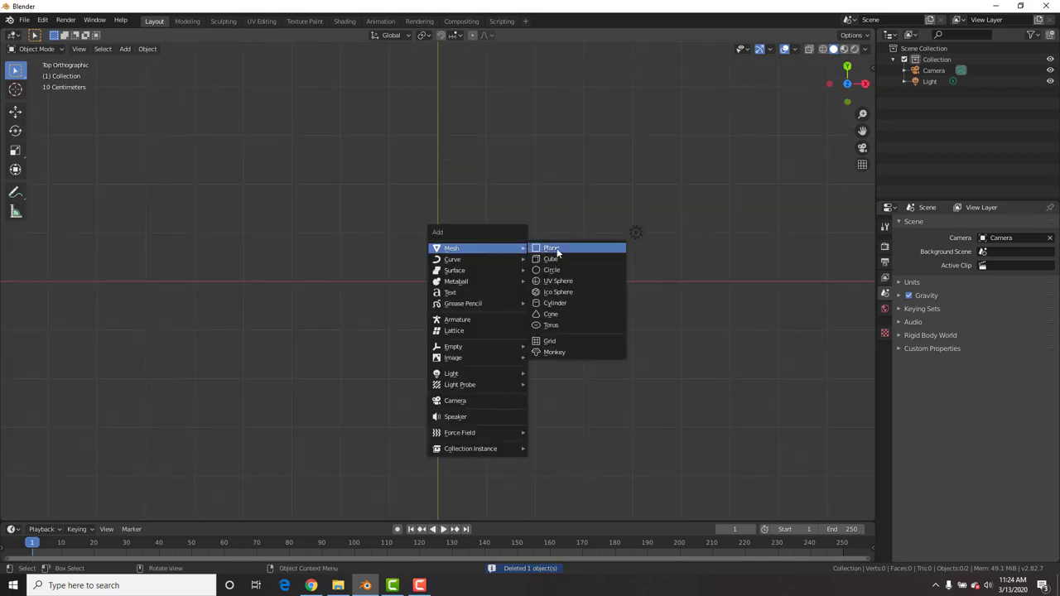
{"action": "left_click", "coordinate": [550, 247]}
- Scale the plane to about 1.44 along the X axis to form the envelope's rectangular base
{"action": "key", "text": "s"}
{"action": "key", "text": "x"}
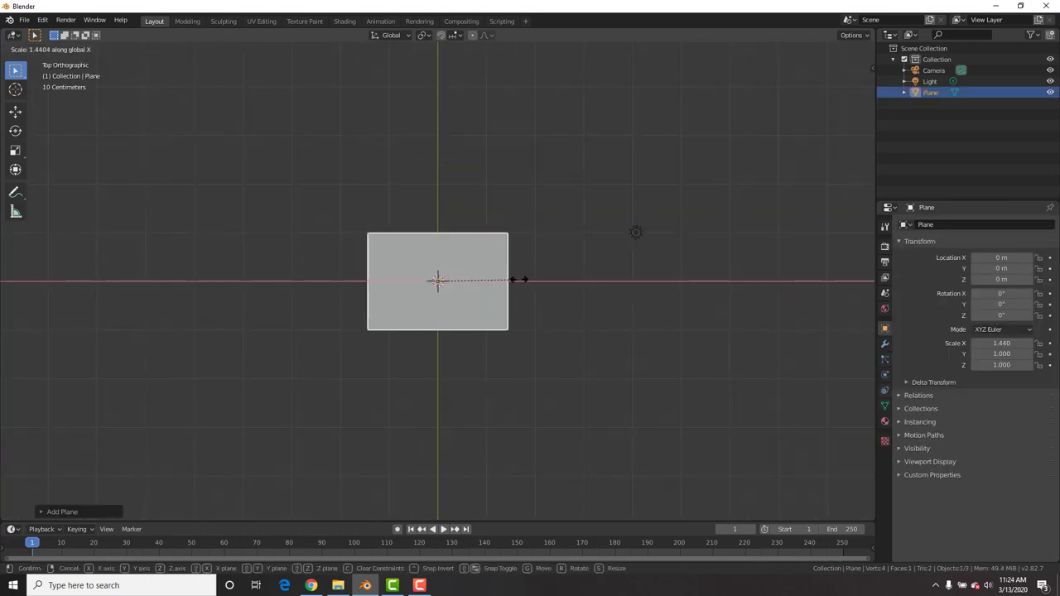
{"action": "left_click", "coordinate": [518, 280]}
- Duplicate the plane's face in Edit Mode and move the copy slightly upward along Z
{"action": "key", "text": "Tab"}
{"action": "mouse_move", "coordinate": [518, 277]}
{"action": "middle_mouse_down"}
{"action": "mouse_move", "coordinate": [554, 242]}
{"action": "mouse_move", "coordinate": [533, 276]}
{"action": "middle_mouse_up"}
{"action": "key", "text": "g"}
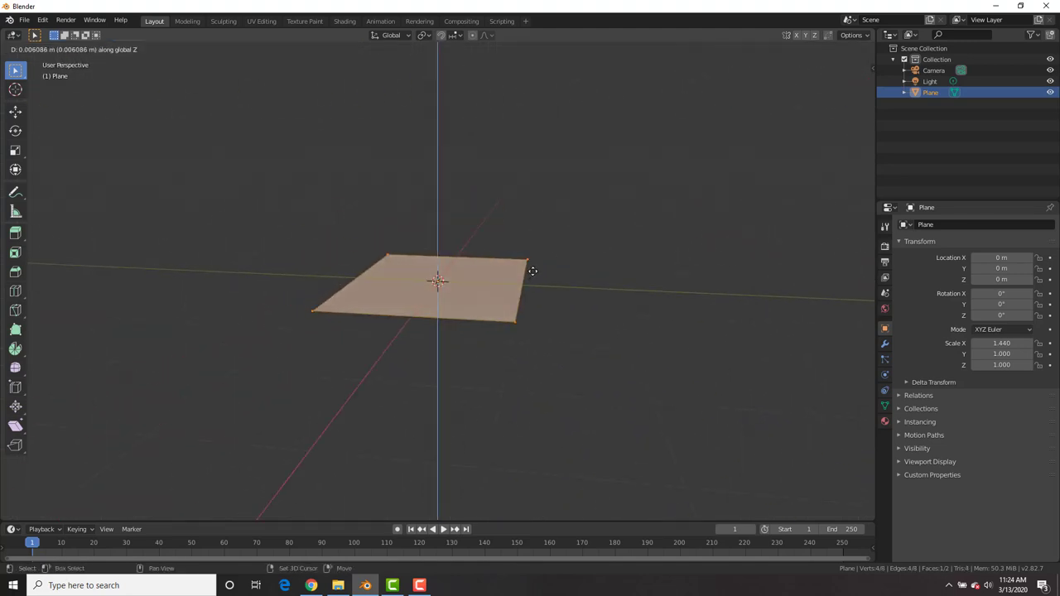
{"action": "left_click", "coordinate": [534, 267]}
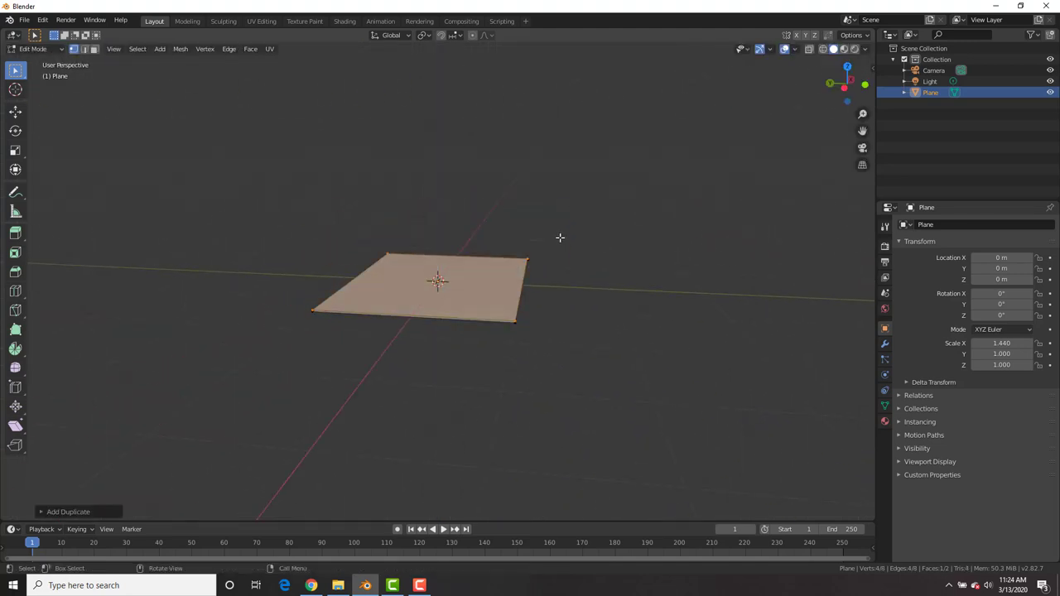
- Narrow the duplicated face's lower edge to a point along X and move it along Y to the centre, forming a triangular flap
{"action": "key", "text": "KP_7"}
{"action": "left_click_drag", "start_coordinate": [606, 167], "coordinate": [290, 226], "text": "ctrl"}
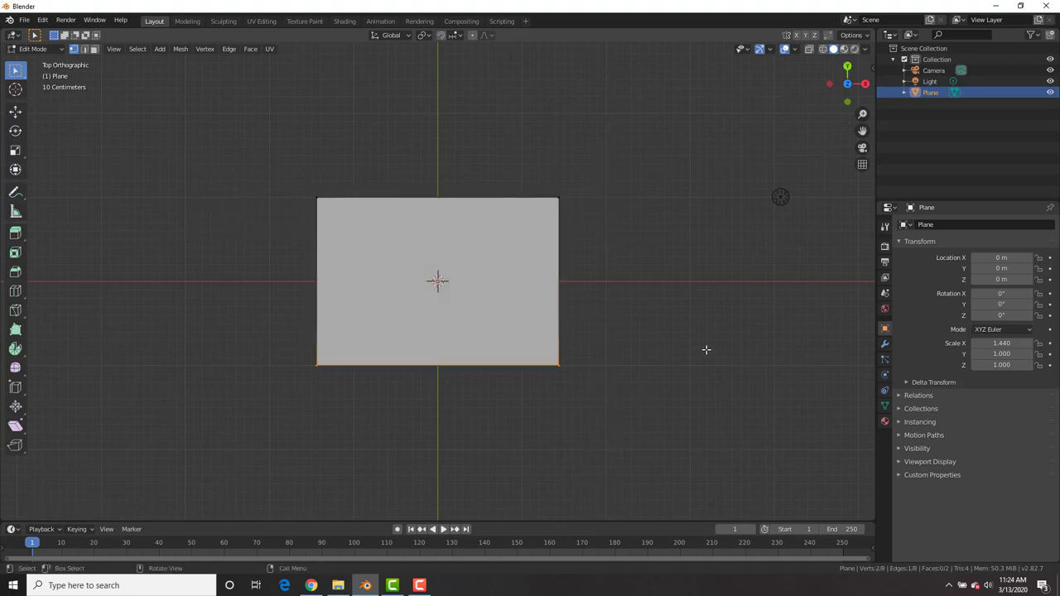
{"action": "key", "text": "s"}
{"action": "key", "text": "x"}
{"action": "left_click", "coordinate": [445, 363]}
{"action": "key", "text": "s"}
{"action": "key", "text": "x"}
{"action": "left_click", "coordinate": [455, 348]}
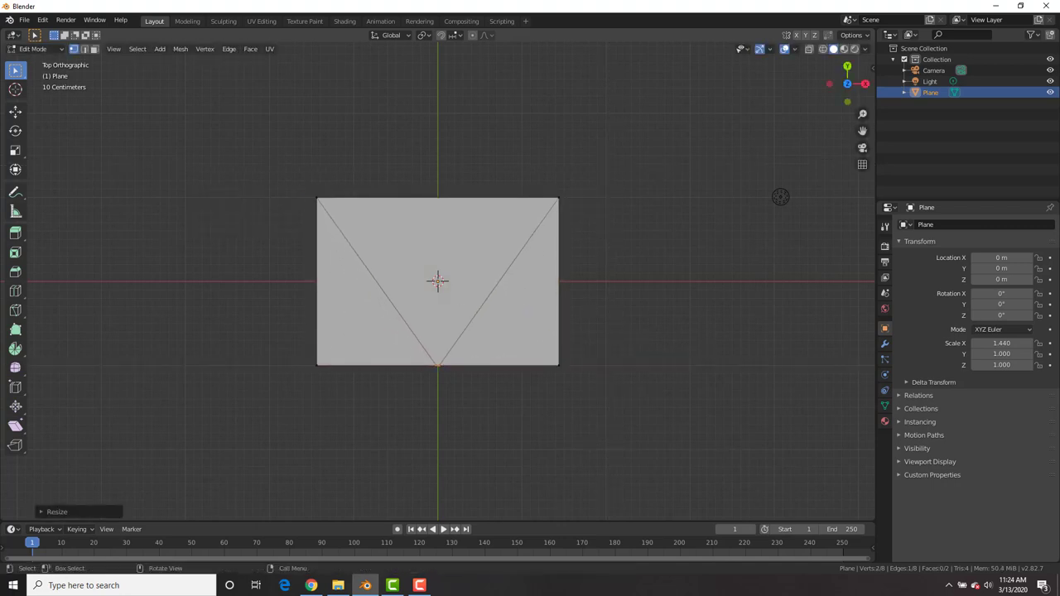
{"action": "key", "text": "g"}
{"action": "key", "text": "y"}
{"action": "left_click", "coordinate": [520, 274]}
- Duplicate the triangular flap, rotate the copy 180 degrees and align it along Y with the base's lower edge
{"action": "key", "text": "shift+d"}
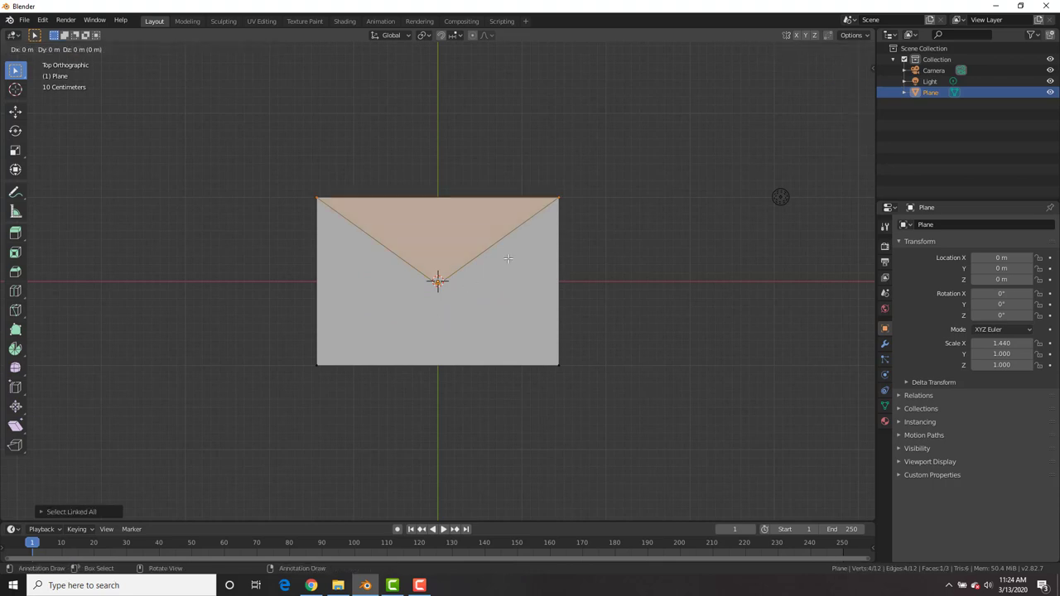
{"action": "left_click", "coordinate": [501, 352]}
{"action": "type", "text": "r180"}
{"action": "key", "text": "Return"}
{"action": "key", "text": "g"}
{"action": "key", "text": "y"}
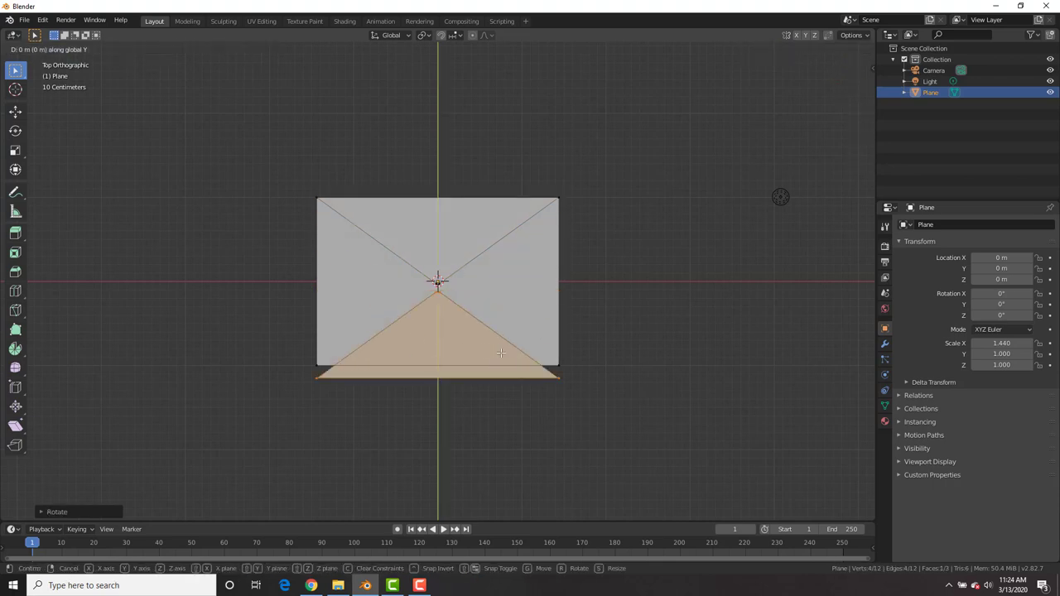
{"action": "left_click", "coordinate": [491, 341]}
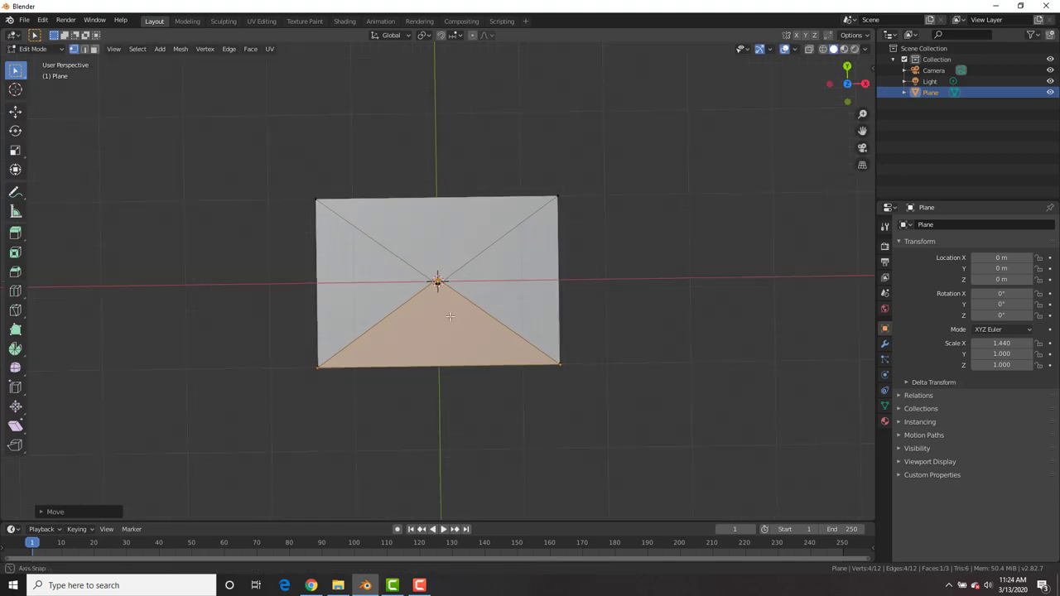
- Raise the original upper flap slightly along Z above the rotated copy
{"action": "middle_click_drag", "start_coordinate": [491, 341], "coordinate": [389, 108]}
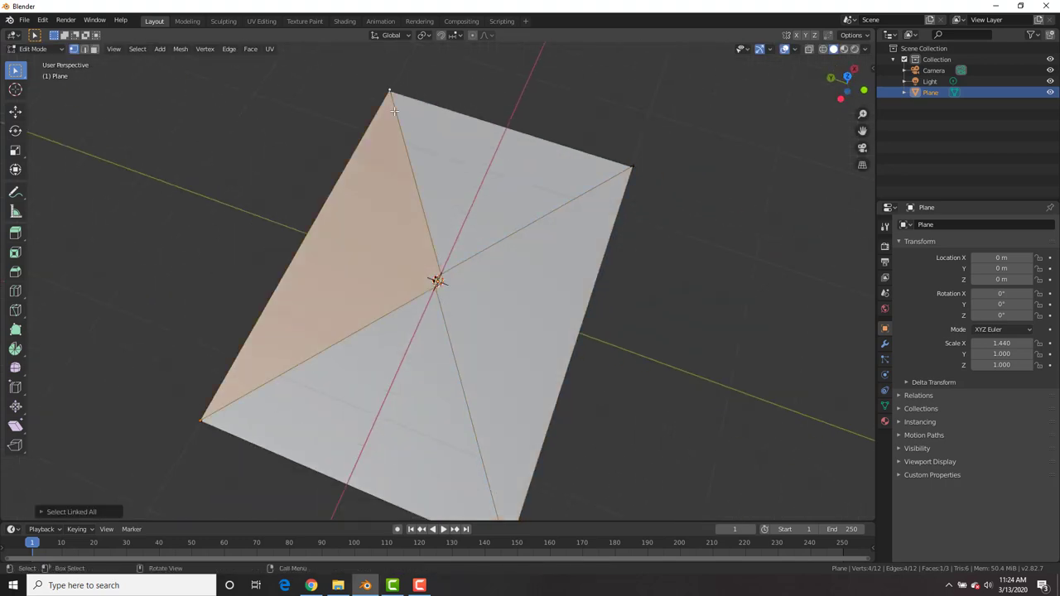
{"action": "middle_click_drag", "start_coordinate": [525, 231], "coordinate": [534, 175]}
{"action": "key", "text": "g"}
{"action": "key", "text": "z"}
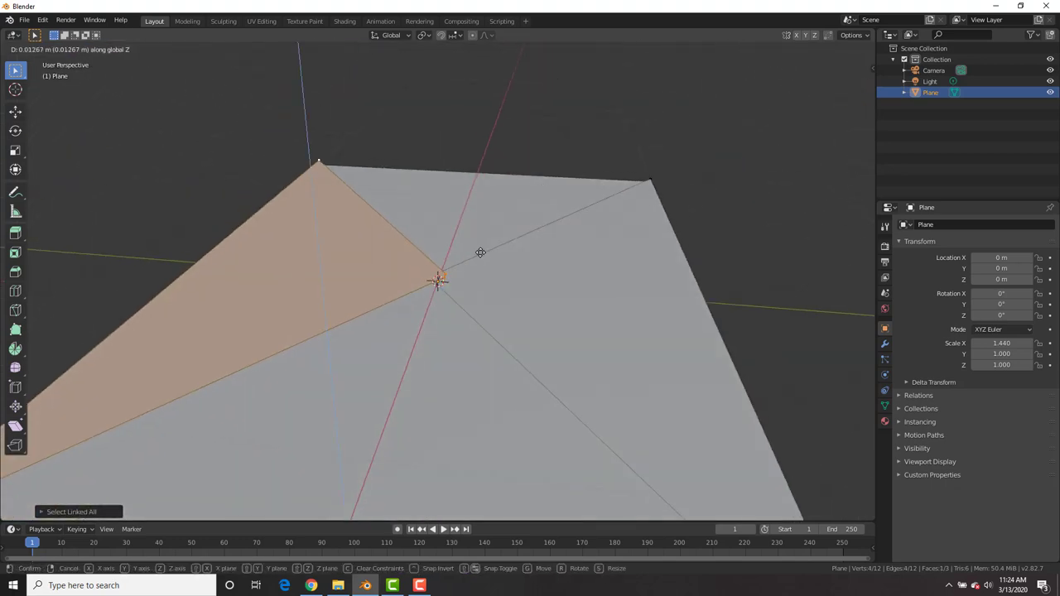
{"action": "left_click", "coordinate": [492, 237]}
- Select all of the envelope geometry and extrude it slightly downward to give it thickness
{"action": "key", "text": "a"}
{"action": "scroll", "coordinate": [491, 237], "scroll_direction": "down", "scroll_amount": 5}
{"action": "middle_click_drag", "start_coordinate": [492, 236], "coordinate": [501, 230]}
{"action": "key", "text": "e"}
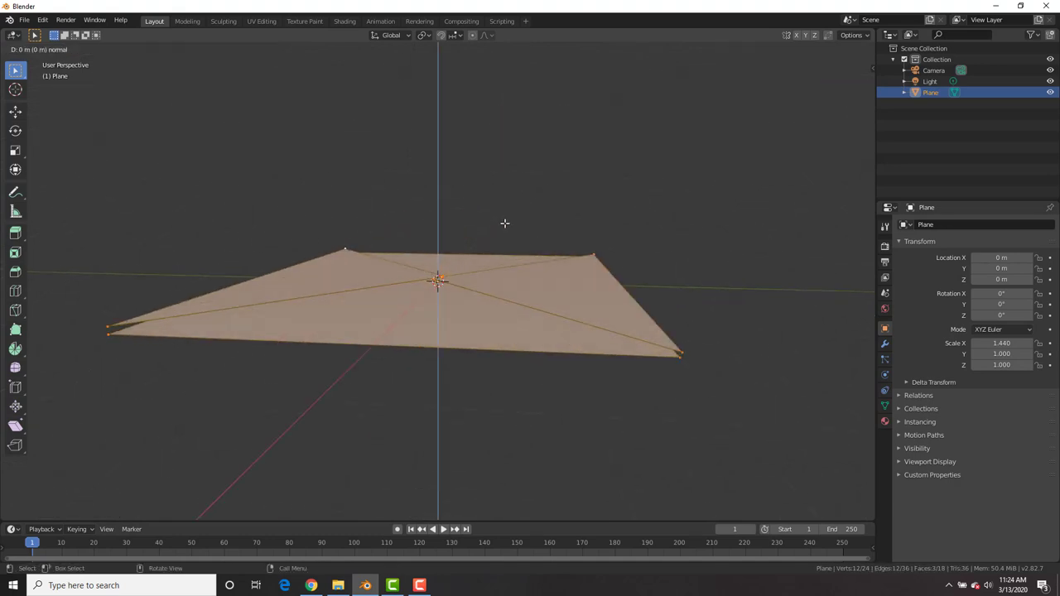
{"action": "left_click", "coordinate": [503, 228]}
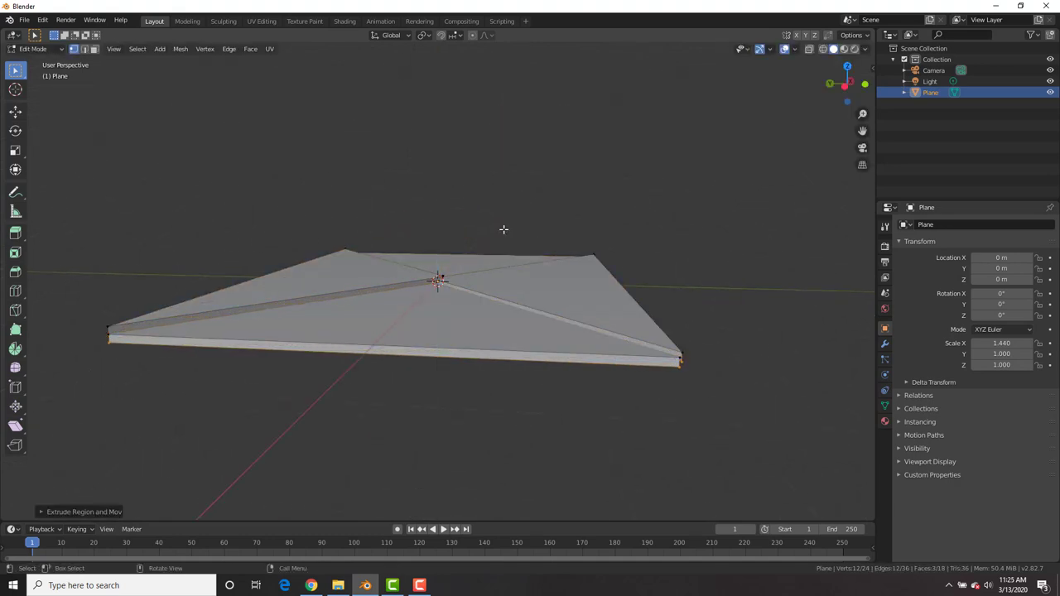
{"action": "middle_click_drag", "start_coordinate": [504, 229], "coordinate": [534, 249]}
- Return to Object Mode and add a Subdivision Surface modifier to the envelope
{"action": "key", "text": "Tab"}
{"action": "key", "text": "KP_7"}
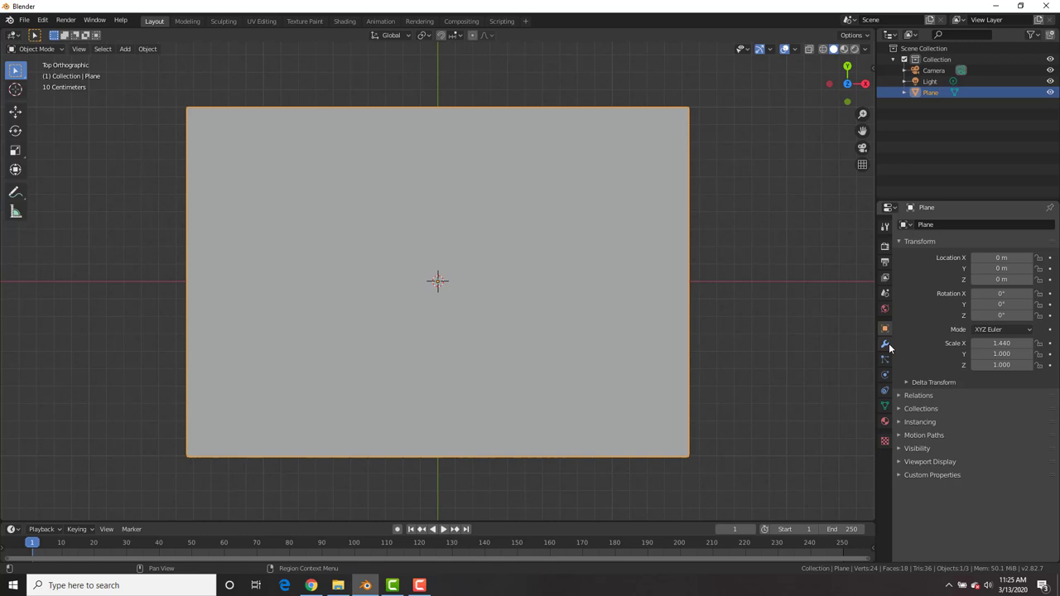
{"action": "left_click", "coordinate": [885, 343]}
{"action": "left_click", "coordinate": [922, 224]}
{"action": "left_click", "coordinate": [848, 404]}
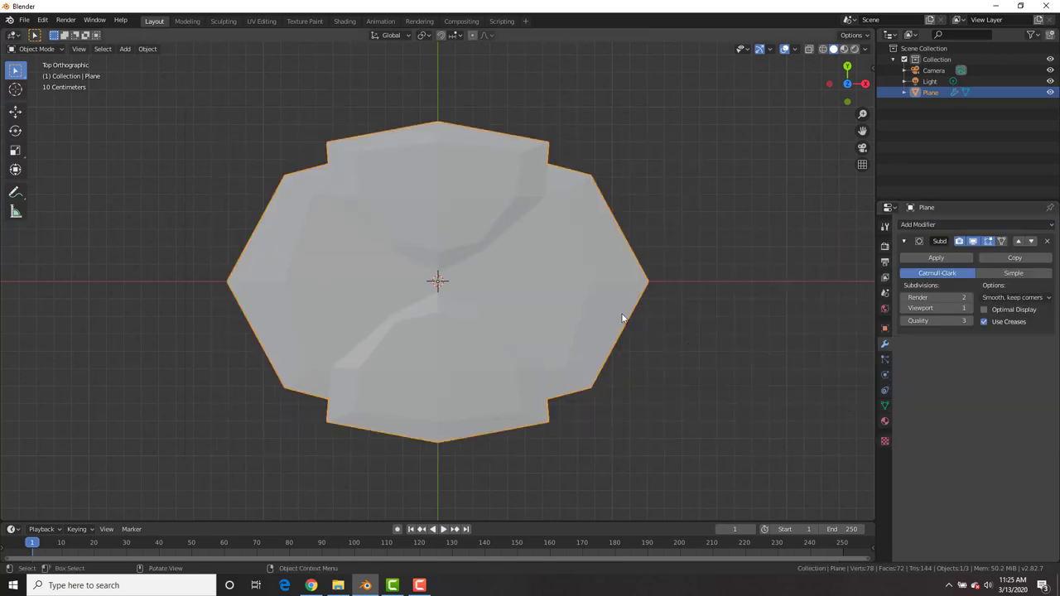
- Add loop cuts to the upper flap close to its right and left sides and its outer edge
{"action": "key", "text": "Tab"}
{"action": "scroll", "coordinate": [479, 261], "scroll_direction": "down", "scroll_amount": 1}
{"action": "key", "text": "ctrl+r"}
{"action": "left_click", "coordinate": [472, 147]}
{"action": "left_click", "coordinate": [657, 168]}
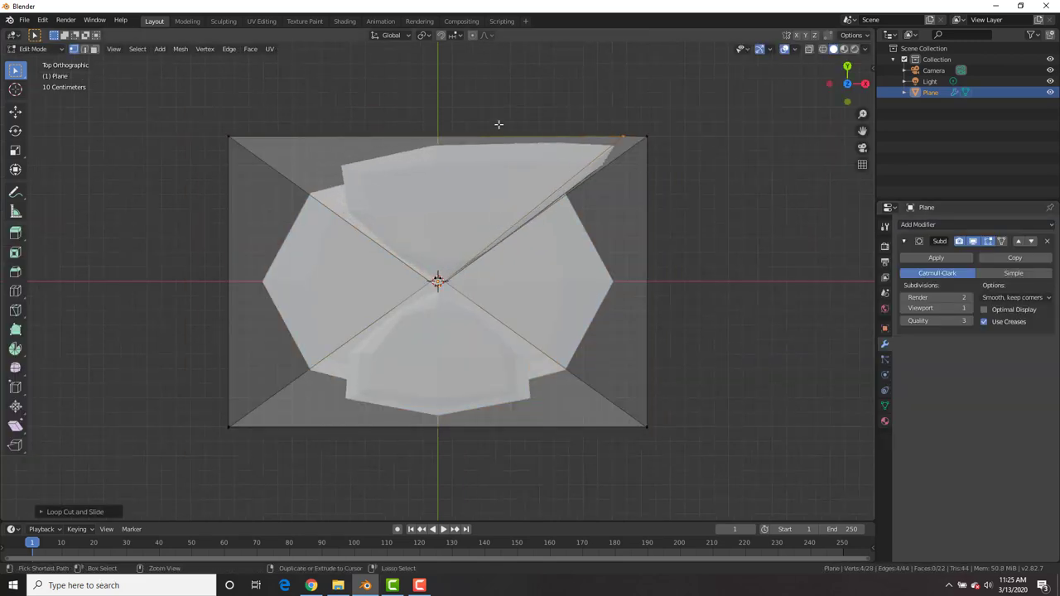
{"action": "key", "text": "ctrl+r"}
{"action": "left_click", "coordinate": [494, 125]}
{"action": "left_click", "coordinate": [317, 125]}
{"action": "key", "text": "ctrl+r"}
{"action": "left_click", "coordinate": [527, 182]}
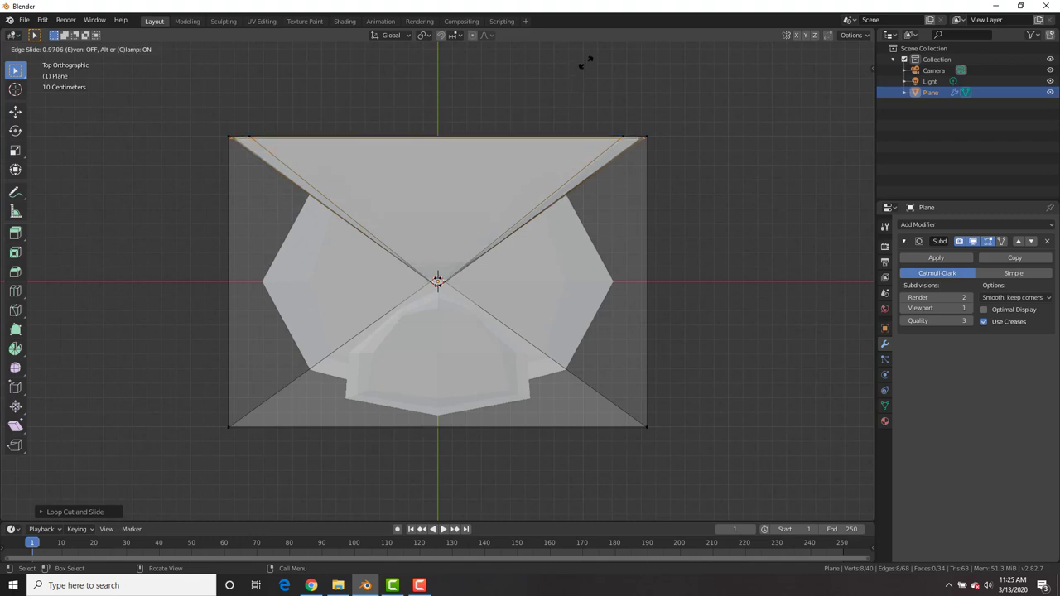
{"action": "left_click", "coordinate": [586, 64]}
- Add loop cuts to the lower flap close to its central tip and its outer edge
{"action": "key", "text": "ctrl+r"}
{"action": "left_click", "coordinate": [495, 328]}
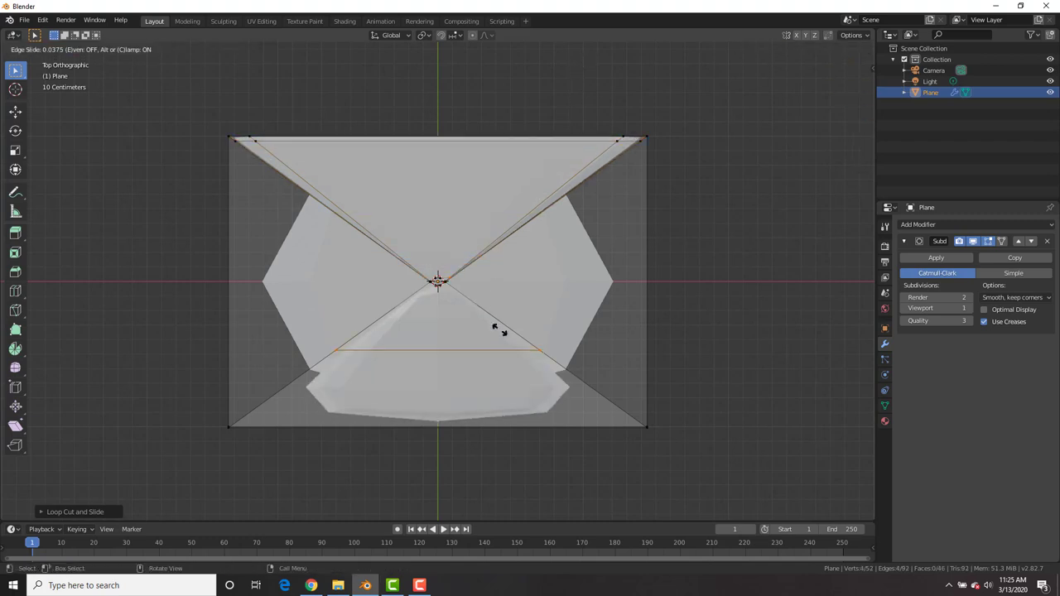
{"action": "left_click", "coordinate": [444, 228]}
{"action": "key", "text": "ctrl+r"}
{"action": "left_click", "coordinate": [494, 336]}
{"action": "left_click", "coordinate": [523, 423]}
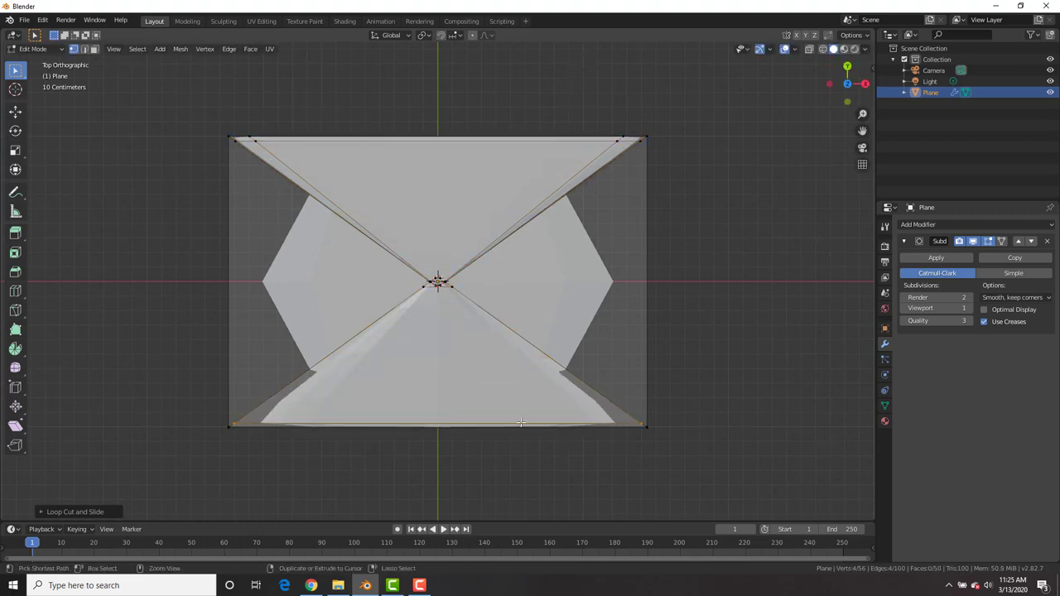
- Add loop cuts to the lower flap close to its right and left sides
{"action": "key", "text": "ctrl+r"}
{"action": "left_click", "coordinate": [523, 421]}
{"action": "left_click", "coordinate": [693, 407]}
{"action": "key", "text": "ctrl+r"}
{"action": "left_click", "coordinate": [443, 427]}
{"action": "left_click", "coordinate": [272, 389]}
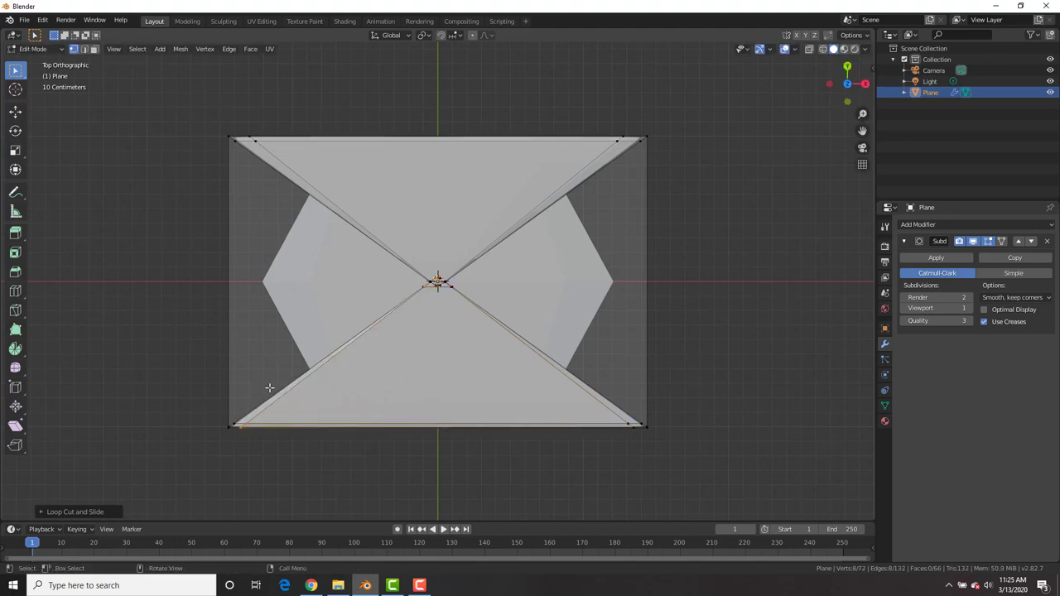
- Hide the flaps and add loop cuts to the envelope's rectangular base close to its left and right sides
{"action": "key", "text": "h"}
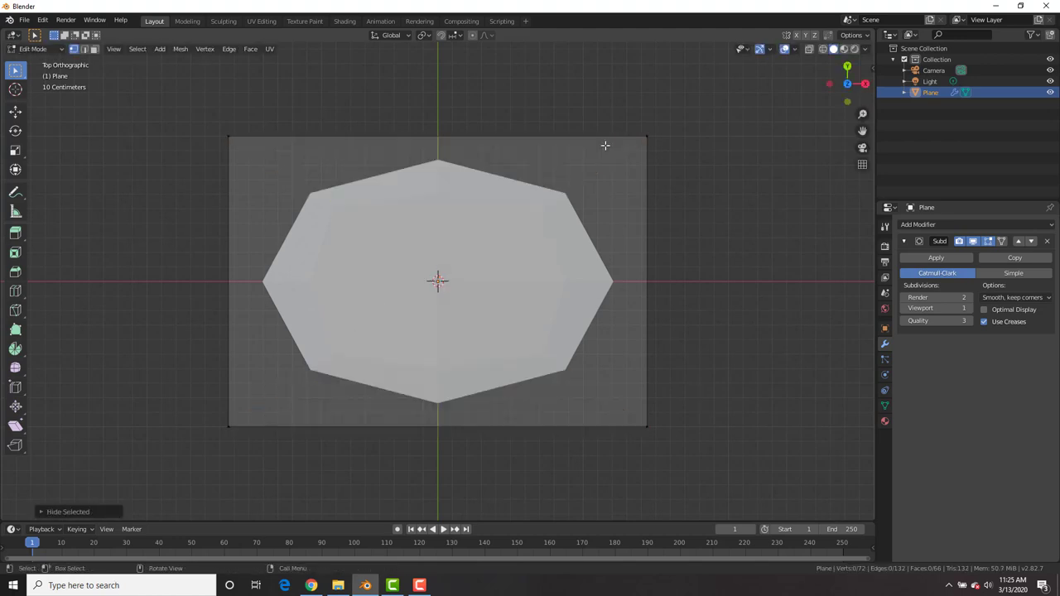
{"action": "left_click", "coordinate": [461, 153]}
{"action": "left_click", "coordinate": [248, 185]}
{"action": "key", "text": "ctrl+r"}
{"action": "left_click", "coordinate": [425, 138]}
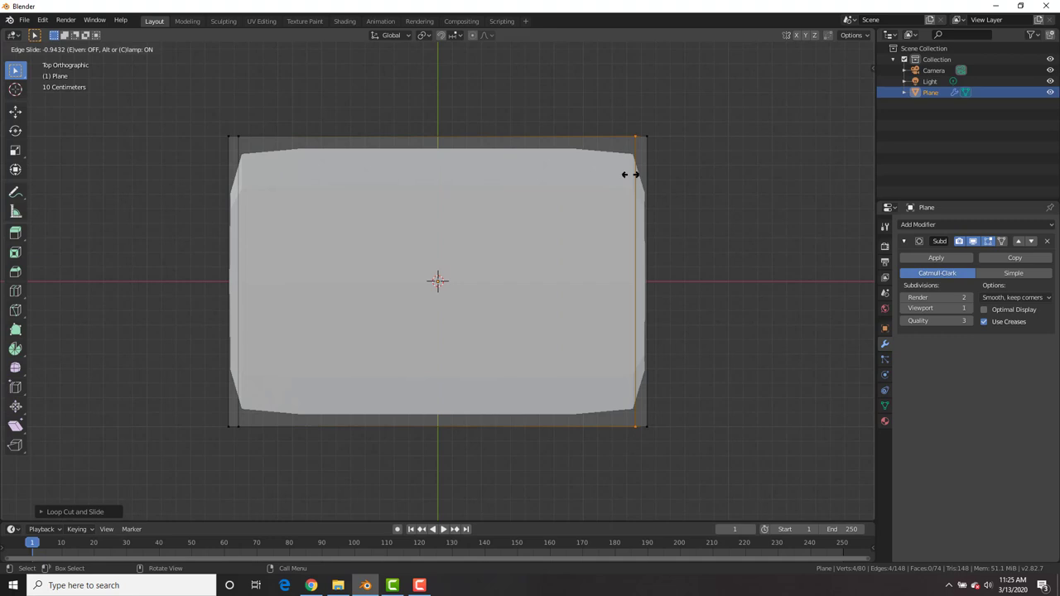
{"action": "left_click", "coordinate": [631, 177]}
- Add loop cuts to the envelope's base close to its upper and lower edges
{"action": "key", "text": "ctrl+r"}
{"action": "left_click", "coordinate": [635, 193]}
{"action": "left_click", "coordinate": [679, 57]}
{"action": "key", "text": "ctrl+r"}
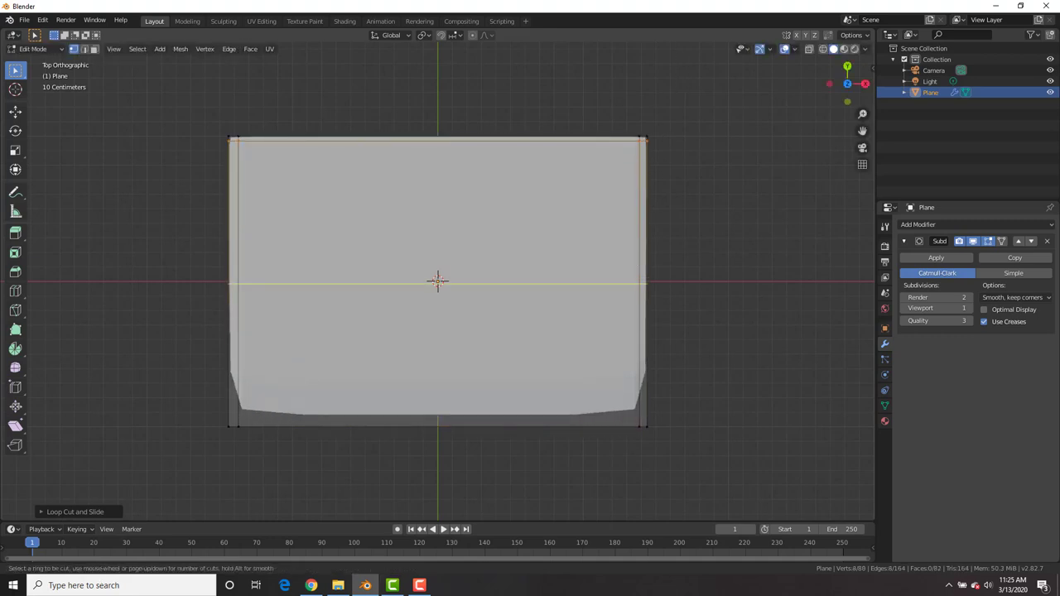
{"action": "left_click", "coordinate": [640, 265]}
{"action": "left_click", "coordinate": [637, 406]}
- Reveal all the envelope's parts, return to Object Mode and shade the envelope smooth
{"action": "key", "text": "a"}
{"action": "key", "text": "Tab"}
{"action": "right_click", "coordinate": [579, 235]}
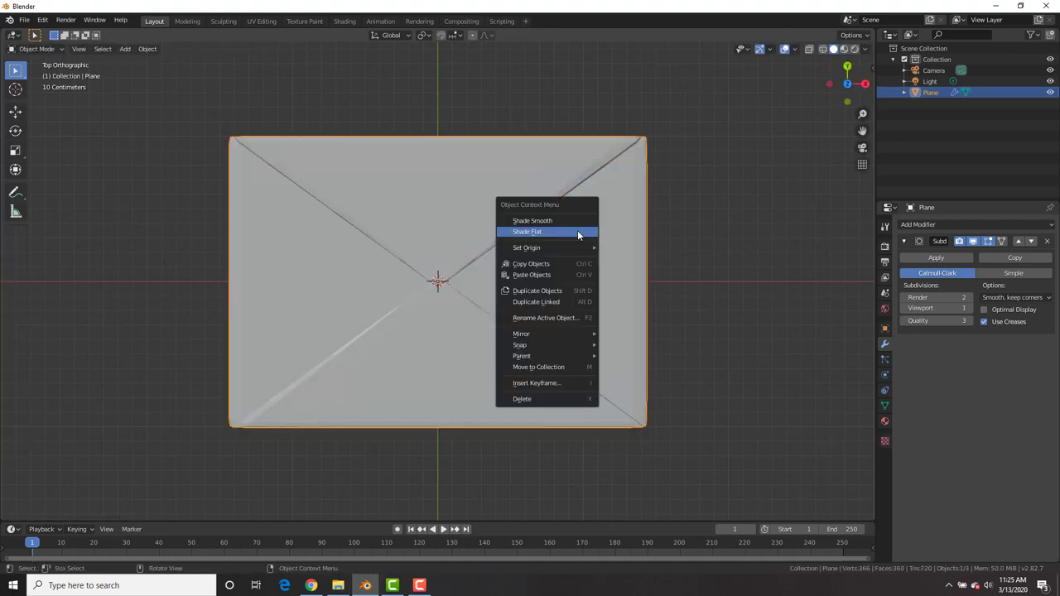
{"action": "left_click", "coordinate": [571, 222]}
- Apply the envelope's object transform
{"action": "key", "text": "shift+a"}
{"action": "mouse_move", "coordinate": [600, 258]}
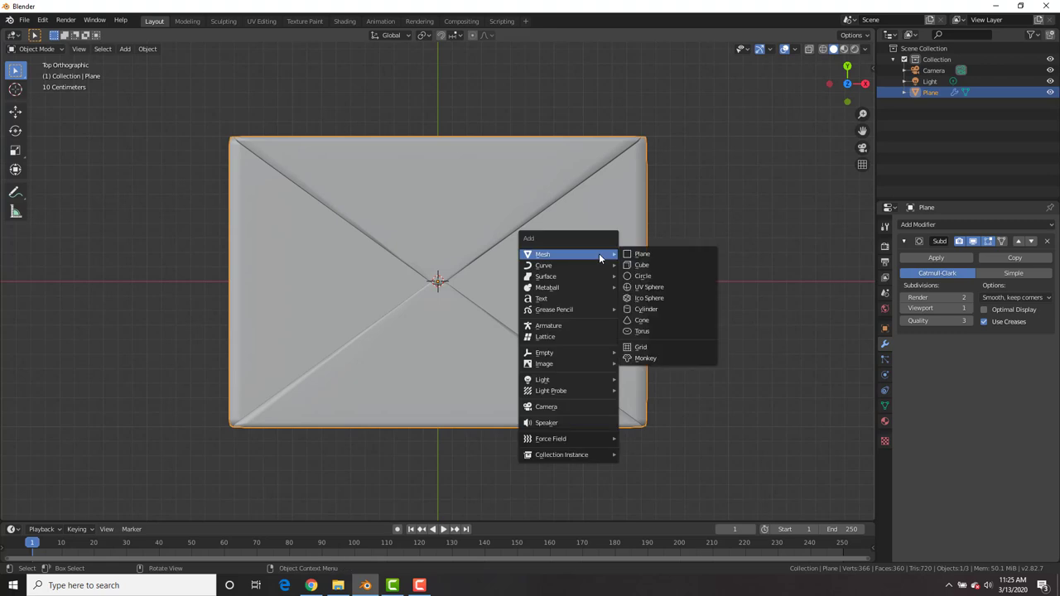
{"action": "key", "text": "Escape"}
{"action": "key", "text": "ctrl+a"}
{"action": "left_click", "coordinate": [505, 250]}
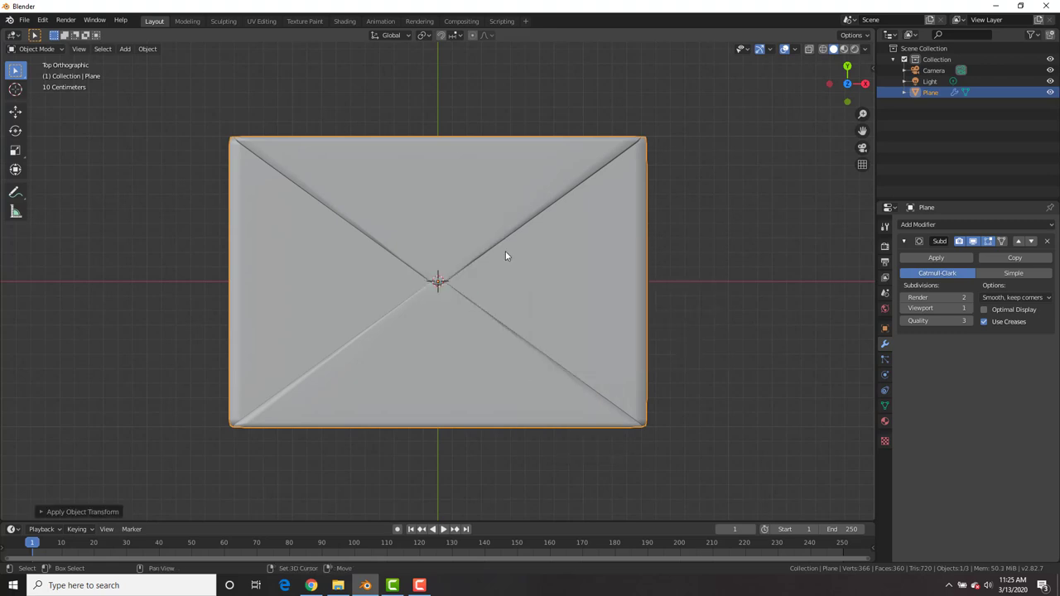
- Add a mesh circle at the envelope's centre and scale it down to fit within the envelope
{"action": "key", "text": "shift+a"}
{"action": "mouse_move", "coordinate": [525, 250]}
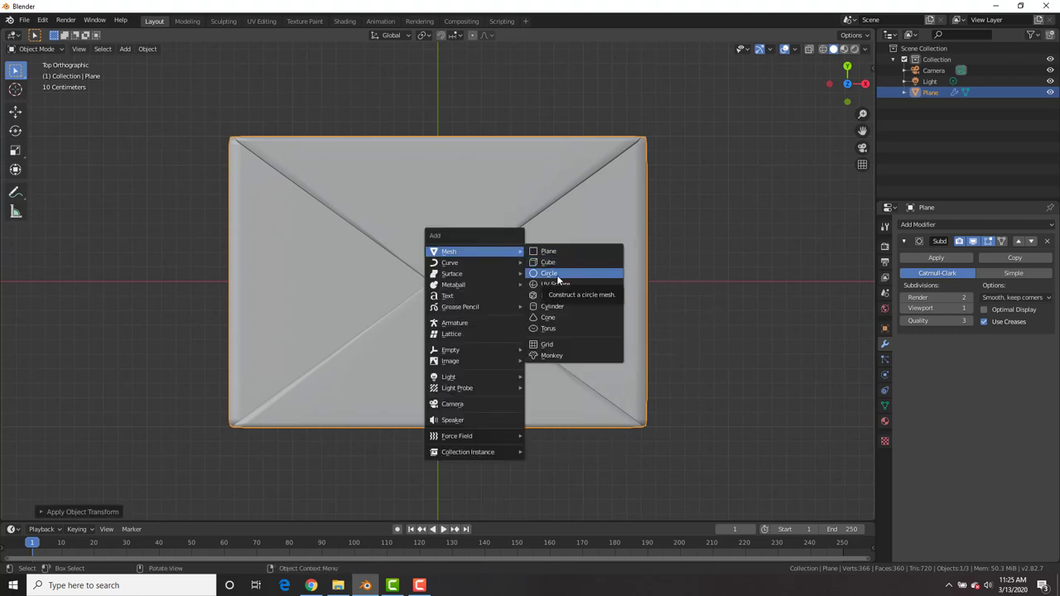
{"action": "left_click", "coordinate": [557, 275]}
{"action": "key", "text": "s"}
{"action": "left_click", "coordinate": [573, 298]}
- Raise the circle above the envelope's surface and move it along X until it sits beside the envelope
{"action": "middle_click_drag", "start_coordinate": [573, 298], "coordinate": [506, 281]}
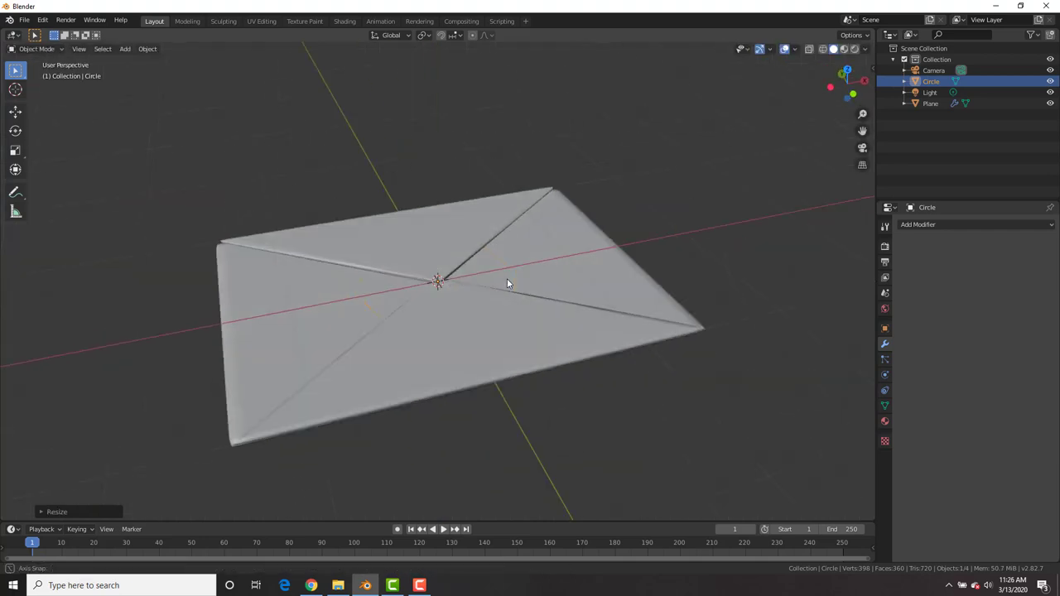
{"action": "key", "text": "g"}
{"action": "key", "text": "z"}
{"action": "left_click", "coordinate": [505, 275]}
{"action": "key", "text": "KP_7"}
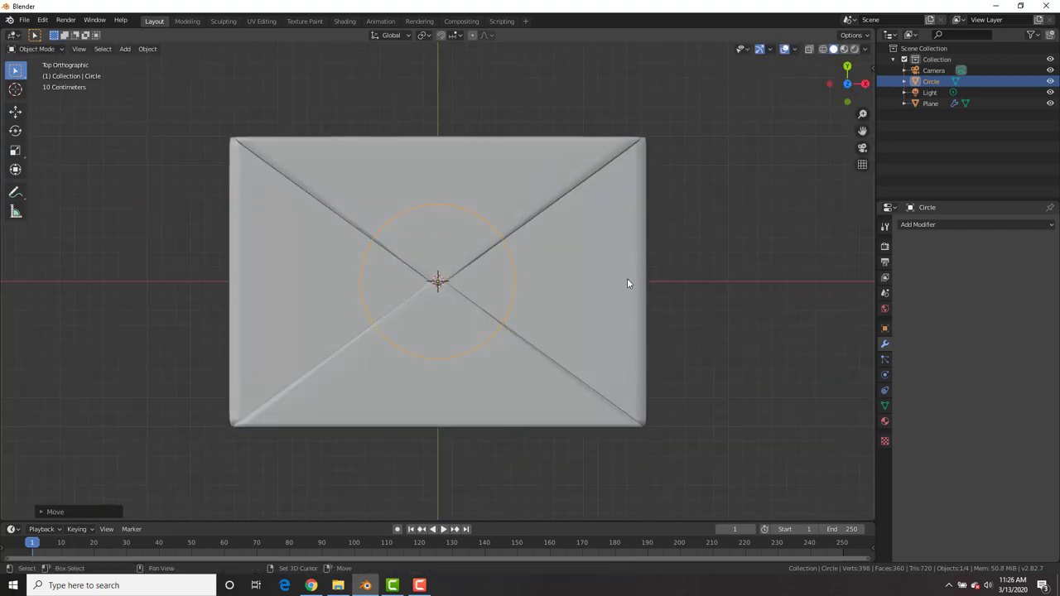
{"action": "middle_click_drag", "start_coordinate": [627, 283], "coordinate": [483, 284], "text": "shift"}
{"action": "key", "text": "g"}
{"action": "key", "text": "x"}
{"action": "left_click", "coordinate": [811, 305]}
- Fill the circle with a face and extrude it upward into a solid cylinder for the stamp body
{"action": "key", "text": "Tab"}
{"action": "middle_click_drag", "start_coordinate": [746, 304], "coordinate": [556, 365], "text": "shift"}
{"action": "key", "text": "f"}
{"action": "key", "text": "e"}
{"action": "left_click", "coordinate": [571, 247]}
{"action": "key", "text": "Tab"}
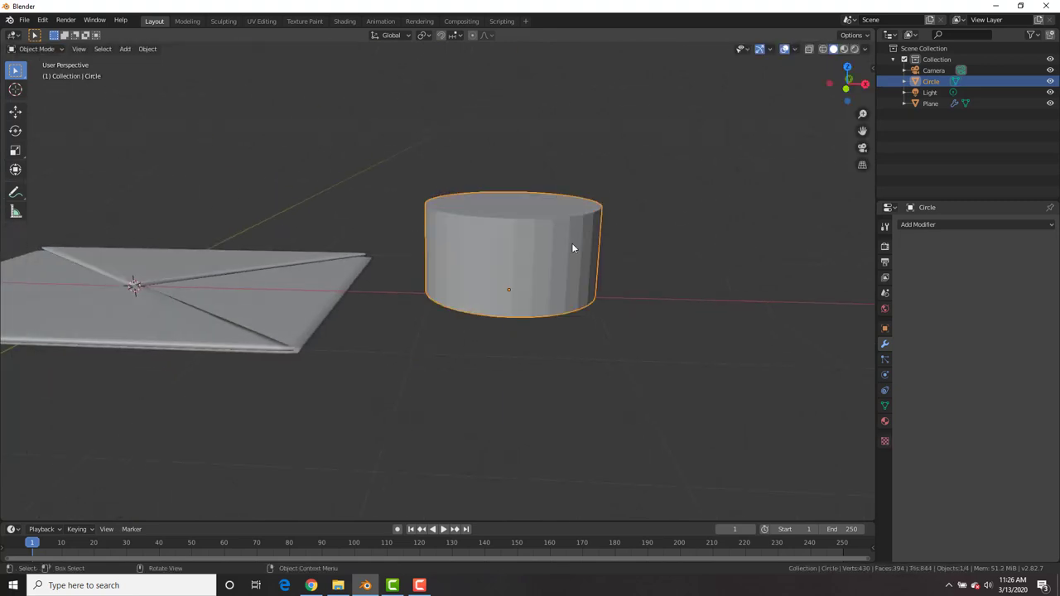
- Snap the 3D cursor to the cylinder's origin and add a text object there
{"action": "key", "text": "shift+s"}
{"action": "left_click", "coordinate": [623, 327]}
{"action": "key", "text": "KP_7"}
{"action": "scroll", "coordinate": [663, 276], "scroll_direction": "down", "scroll_amount": 2}
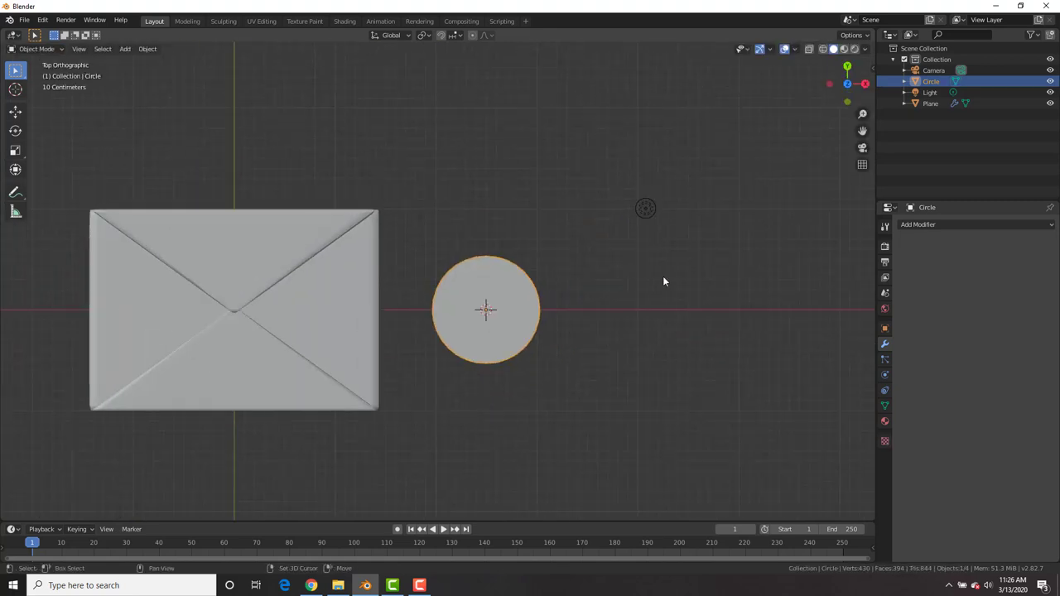
{"action": "key", "text": "shift+a"}
{"action": "left_click", "coordinate": [626, 322]}
- Replace the default text with "BlenderMania3D" and return to Object Mode
{"action": "key", "text": "Tab"}
{"action": "key", "text": "BackSpace"}
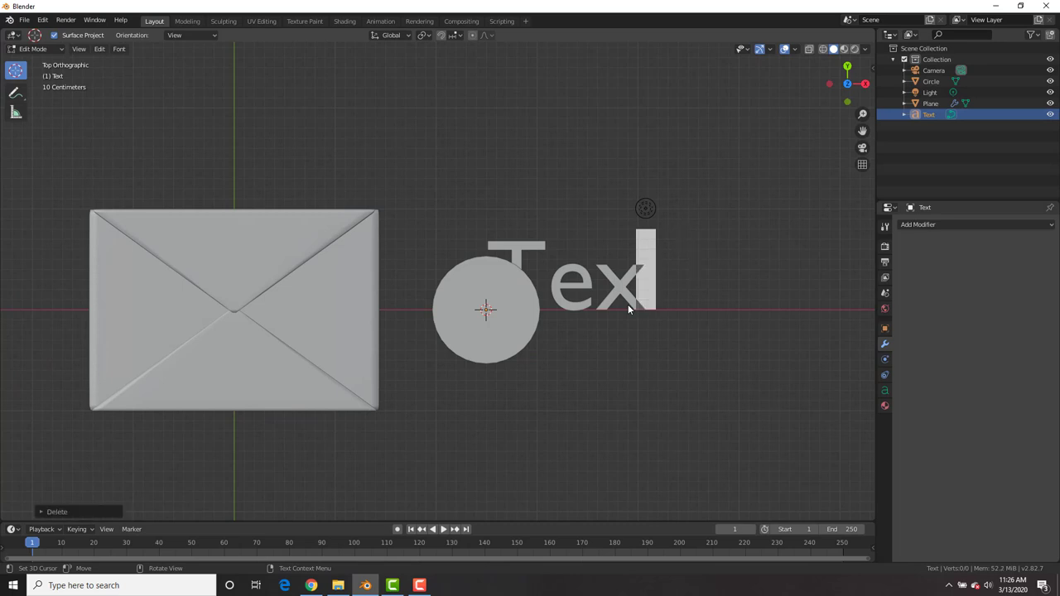
{"action": "key", "text": "BackSpace"}
{"action": "key", "text": "BackSpace"}
{"action": "key", "text": "BackSpace"}
{"action": "type", "text": "BlenderM"}
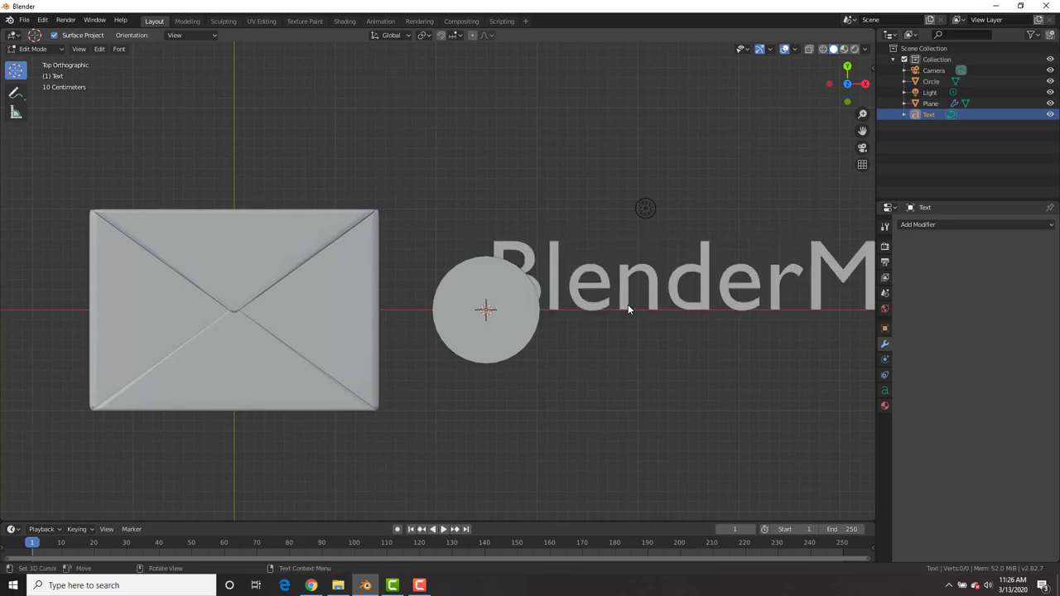
{"action": "key", "text": "Tab"}
- Scale the text down to fit inside the cylinder's outline and centre it on the cylinder in top view
{"action": "scroll", "coordinate": [627, 304], "scroll_direction": "down", "scroll_amount": 2}
{"action": "key", "text": "s"}
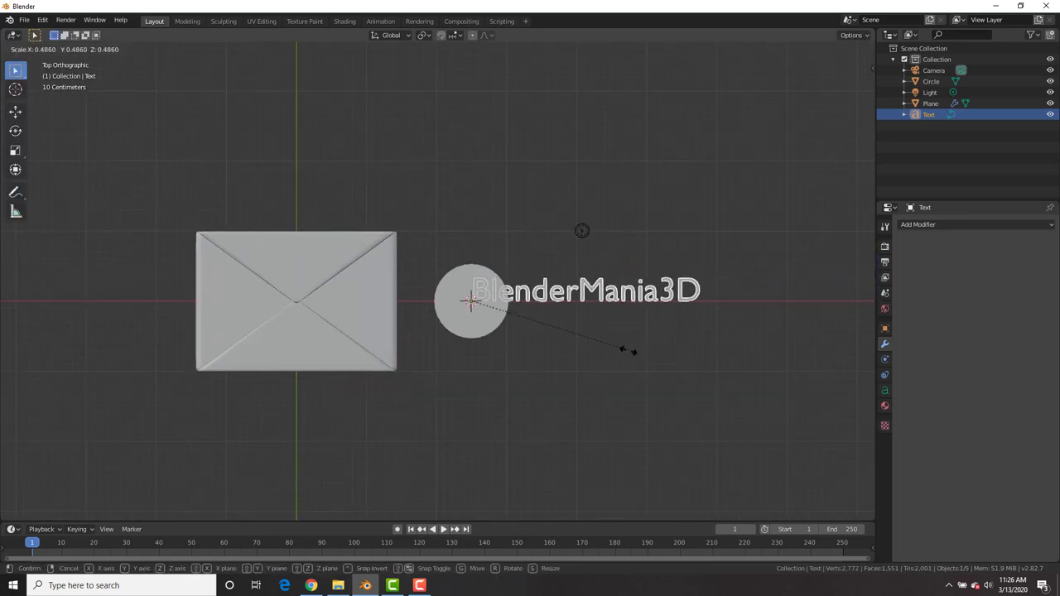
{"action": "left_click", "coordinate": [581, 347]}
{"action": "scroll", "coordinate": [582, 346], "scroll_direction": "up", "scroll_amount": 4}
{"action": "key", "text": "g"}
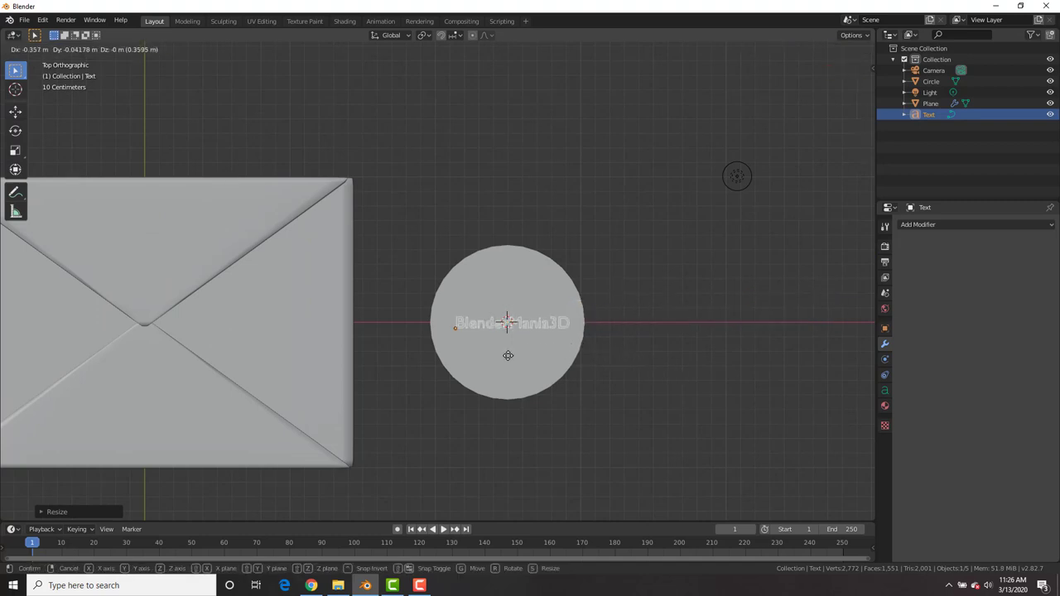
{"action": "left_click", "coordinate": [506, 356]}
- Set the text's geometry extrusion to 0.29 m
{"action": "middle_click_drag", "start_coordinate": [523, 368], "coordinate": [534, 240]}
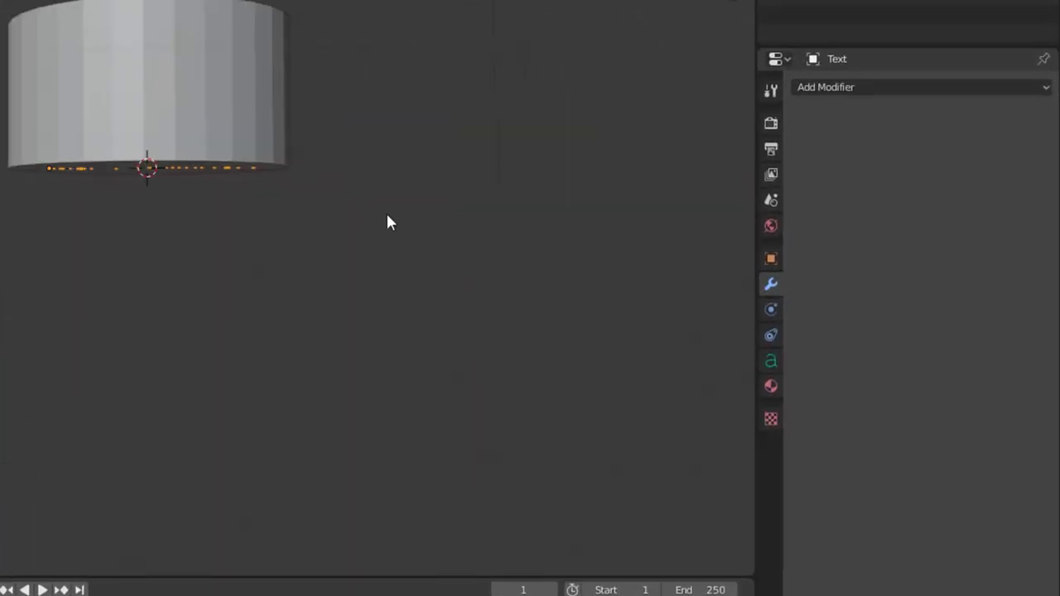
{"action": "left_click", "coordinate": [885, 390]}
{"action": "left_click", "coordinate": [936, 347]}
{"action": "left_click_drag", "start_coordinate": [973, 335], "coordinate": [998, 335]}
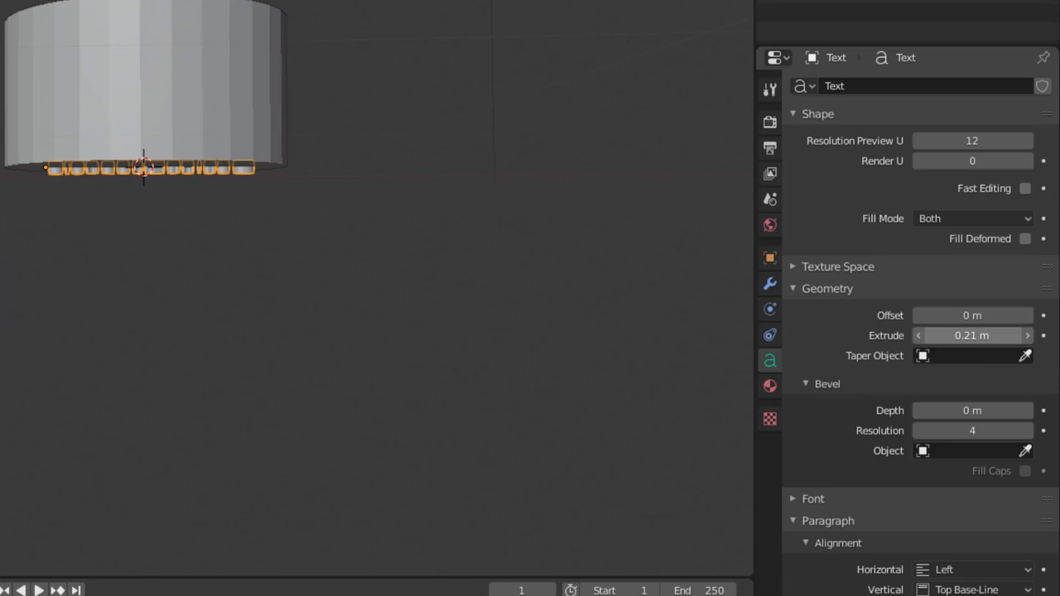
- Adjust the text's position along Z so the letters protrude from the cylinder's underside
{"action": "scroll", "coordinate": [416, 221], "scroll_direction": "up", "scroll_amount": 3}
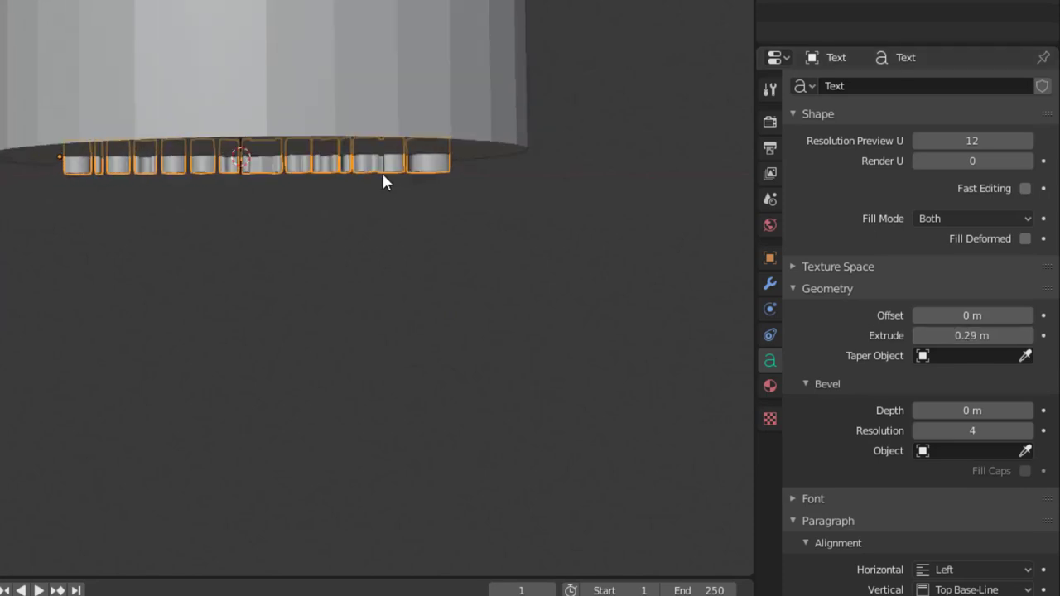
{"action": "key", "text": "g"}
{"action": "key", "text": "z"}
{"action": "left_click", "coordinate": [376, 179]}
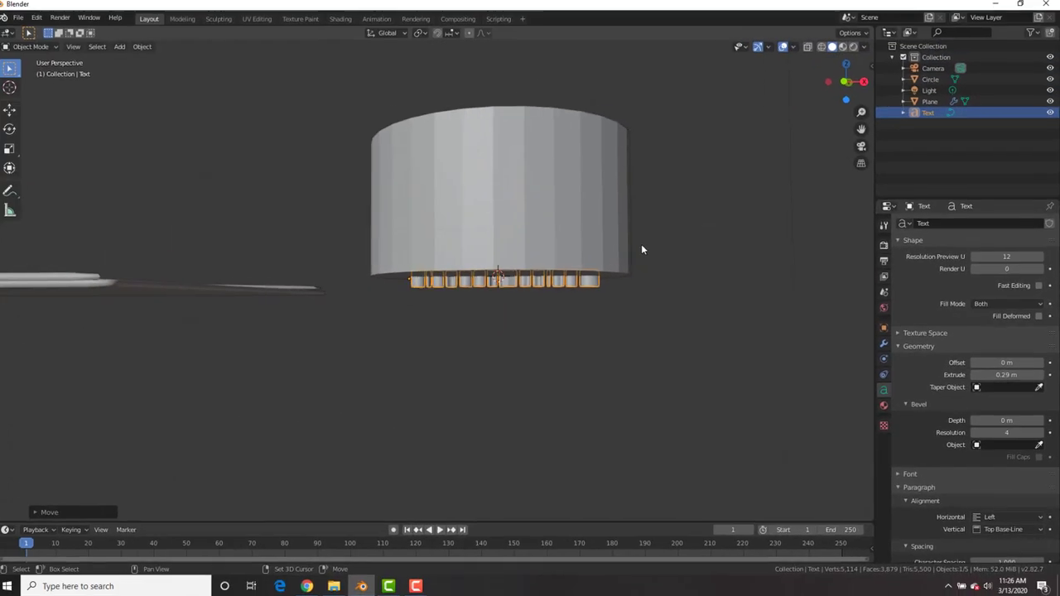
- Add a second mesh circle at the cylinder's base and scale it slightly smaller than the cylinder but around the text
{"action": "key", "text": "shift+a"}
{"action": "mouse_move", "coordinate": [640, 202]}
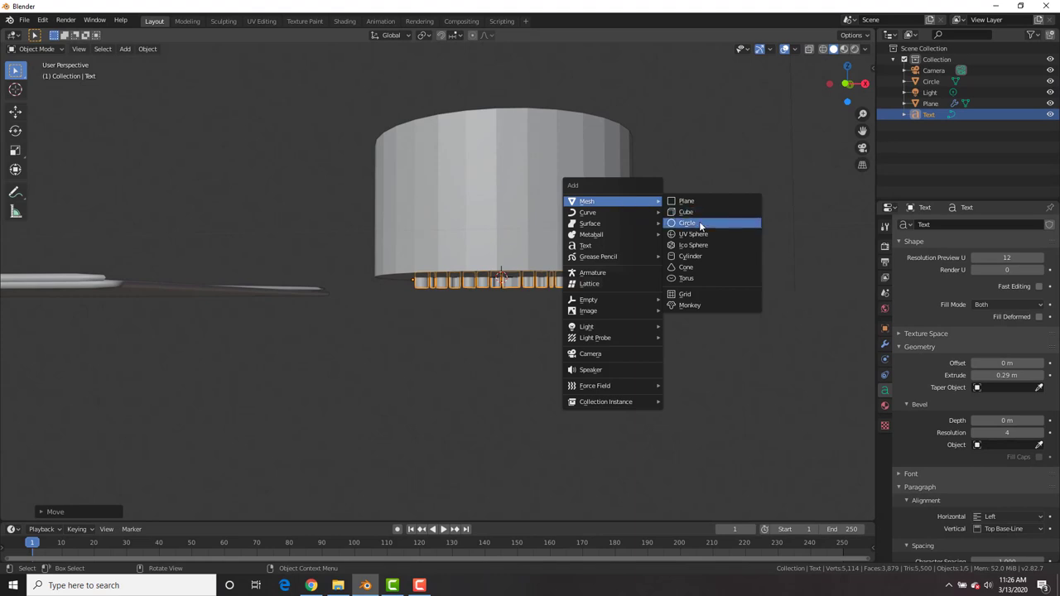
{"action": "left_click", "coordinate": [699, 223]}
{"action": "key", "text": "s"}
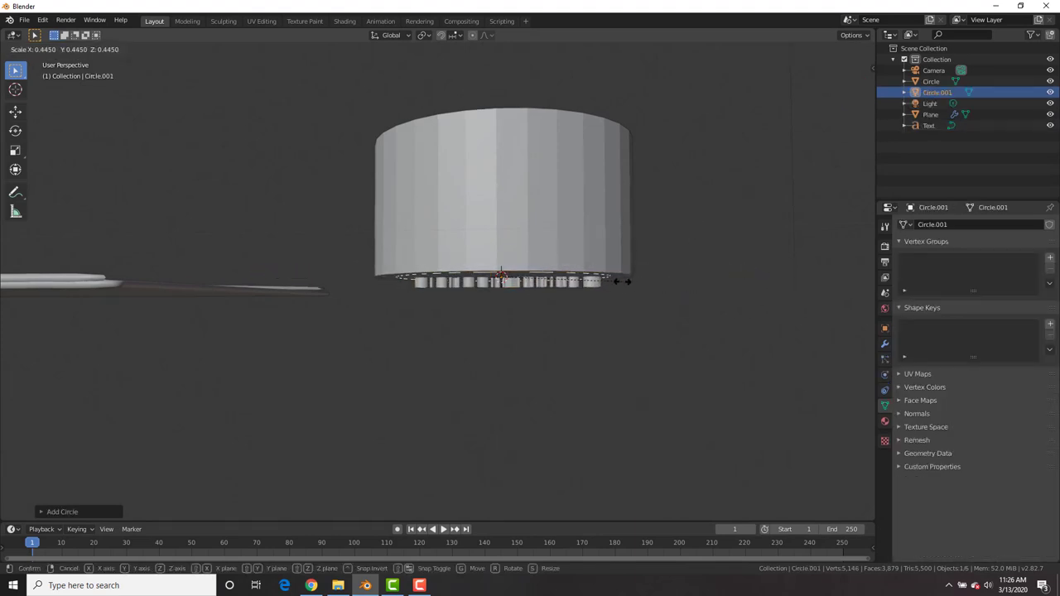
{"action": "left_click", "coordinate": [617, 282]}
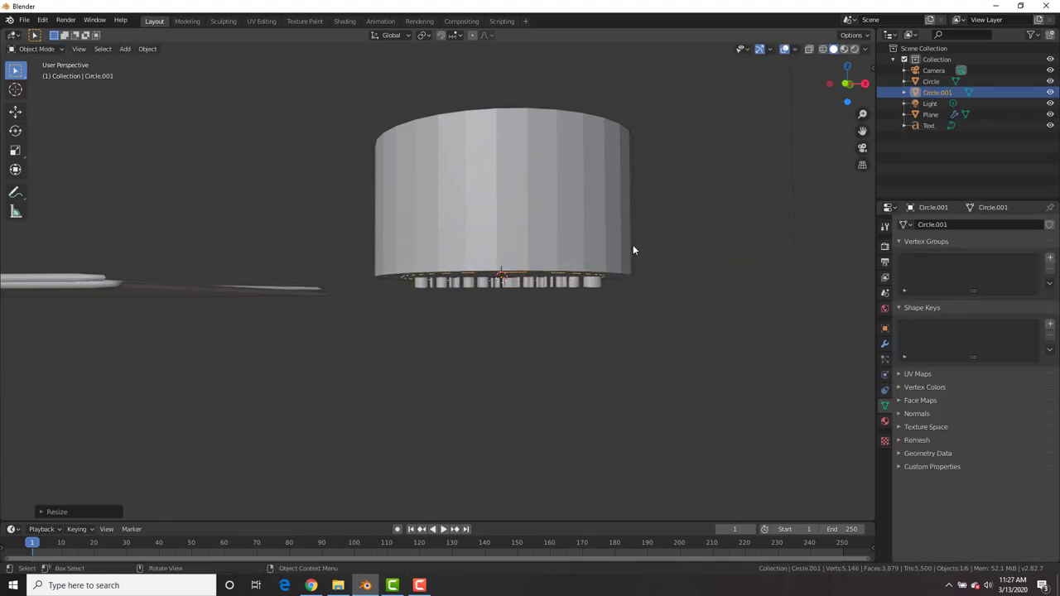
- Extrude the second circle's outline outward in the horizontal plane to form a flat ring around the text
{"action": "scroll", "coordinate": [633, 244], "scroll_direction": "up", "scroll_amount": 3}
{"action": "middle_click_drag", "start_coordinate": [632, 244], "coordinate": [609, 242]}
{"action": "key", "text": "Tab"}
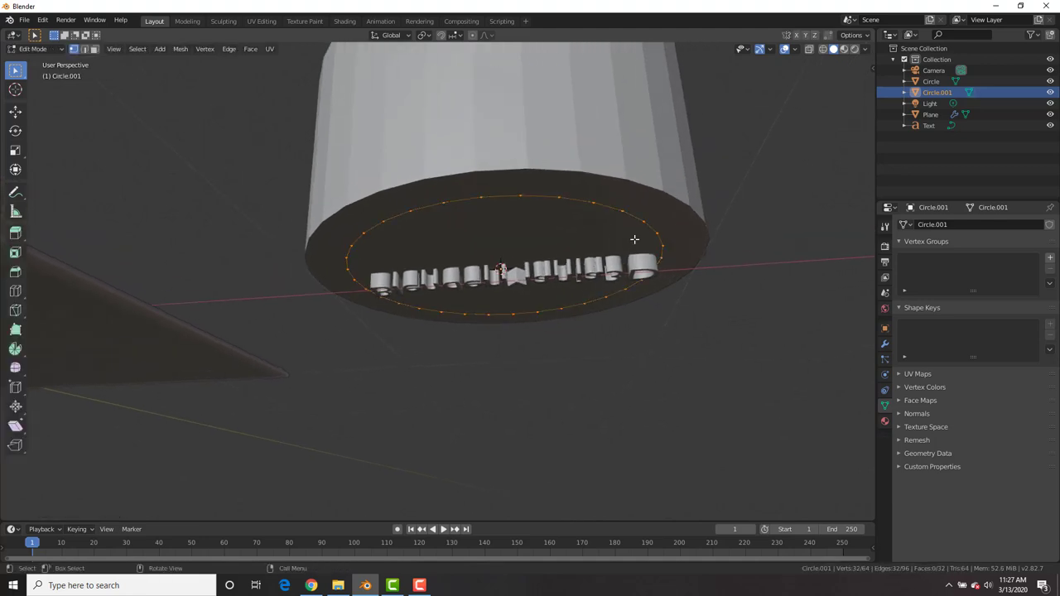
{"action": "key", "text": "e"}
{"action": "right_click", "coordinate": [634, 259]}
{"action": "key", "text": "s"}
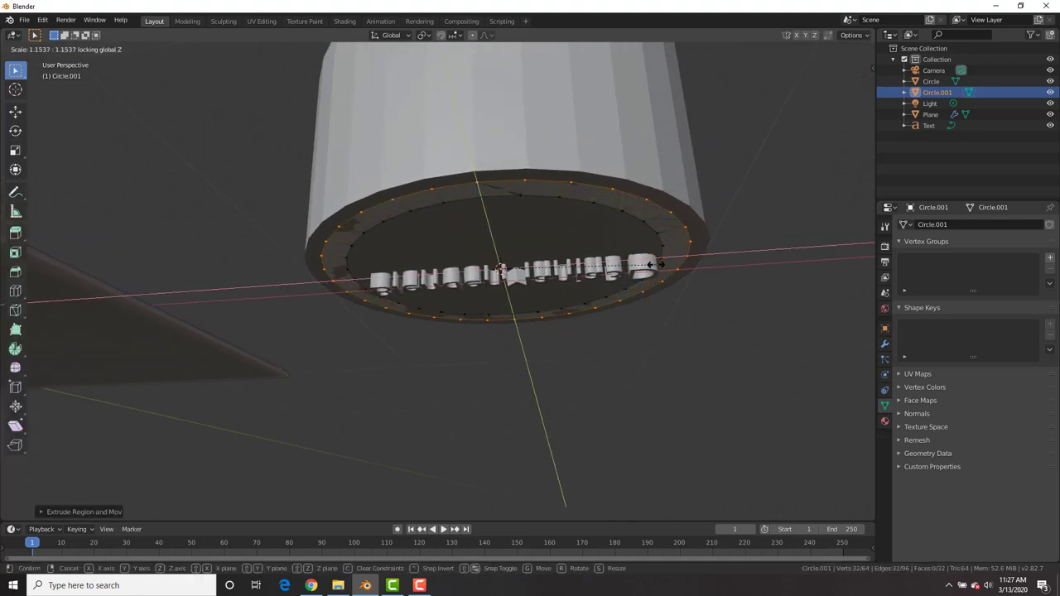
{"action": "left_click", "coordinate": [652, 265]}
- Select the whole ring and extrude it downward along Z below the cylinder's underside
{"action": "key", "text": "a"}
{"action": "key", "text": "e"}
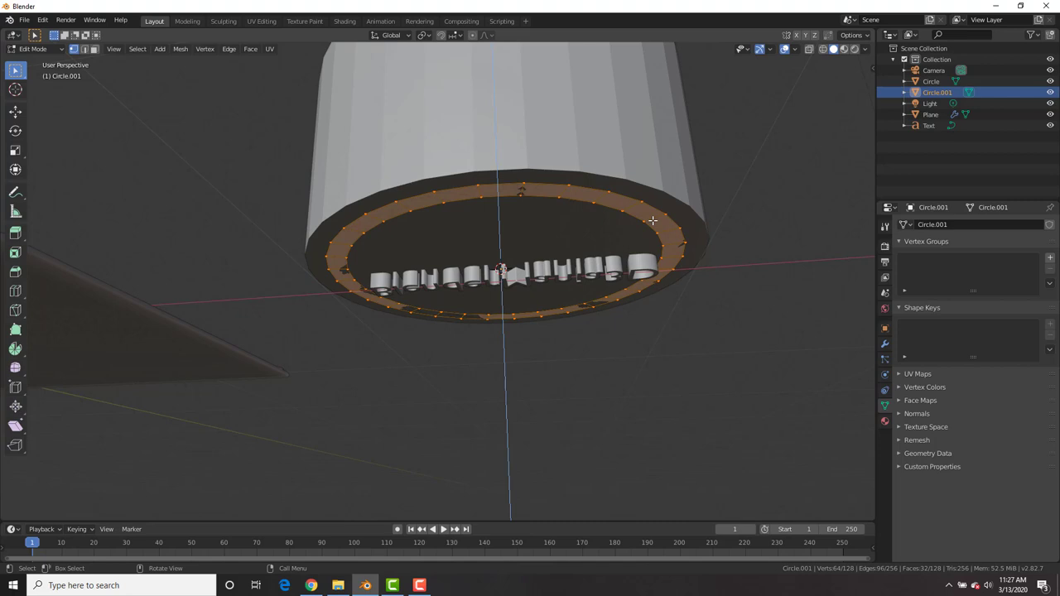
{"action": "left_click", "coordinate": [660, 242]}
- Use front wireframe view to raise the ring's lower faces about 0.013 m along Z, and restore solid shading
{"action": "key", "text": "KP_1"}
{"action": "scroll", "coordinate": [631, 280], "scroll_direction": "up", "scroll_amount": 1}
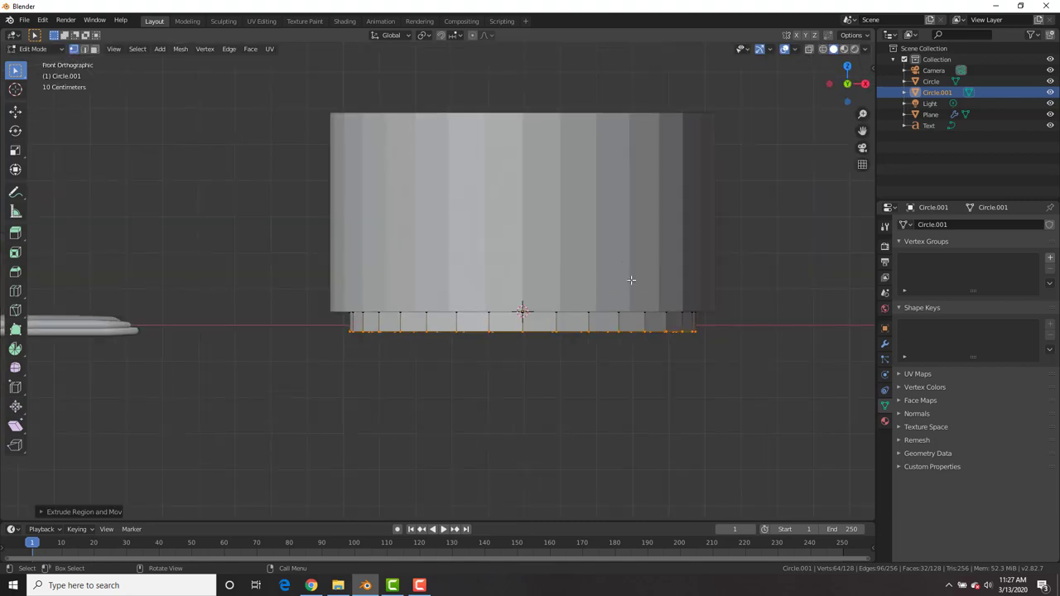
{"action": "key", "text": "z"}
{"action": "left_click", "coordinate": [546, 278]}
{"action": "scroll", "coordinate": [632, 322], "scroll_direction": "up", "scroll_amount": 2}
{"action": "key", "text": "g"}
{"action": "key", "text": "z"}
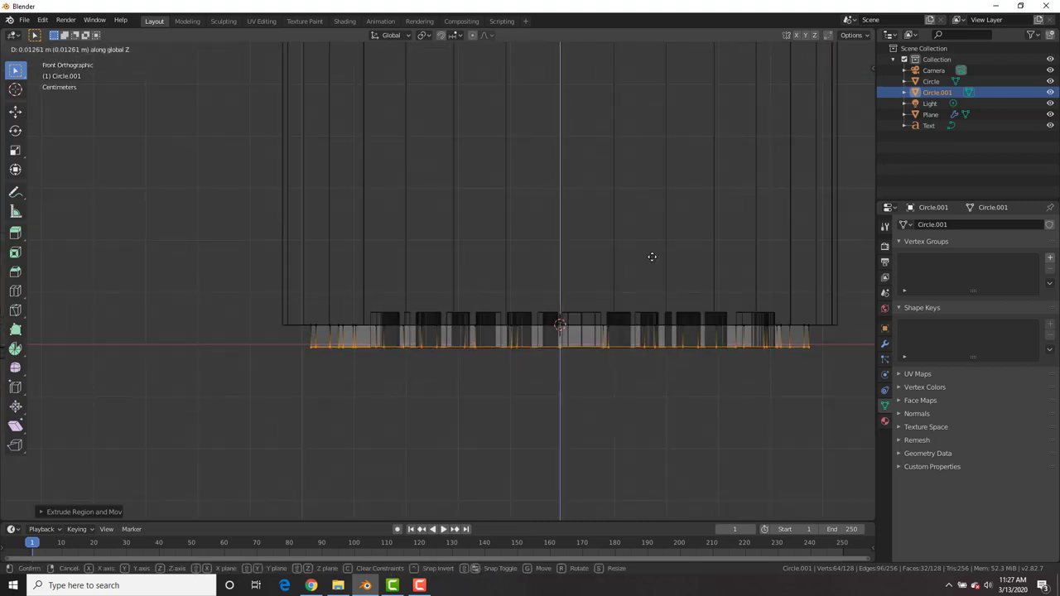
{"action": "left_click", "coordinate": [652, 256]}
{"action": "key", "text": "z"}
{"action": "left_click", "coordinate": [722, 295]}
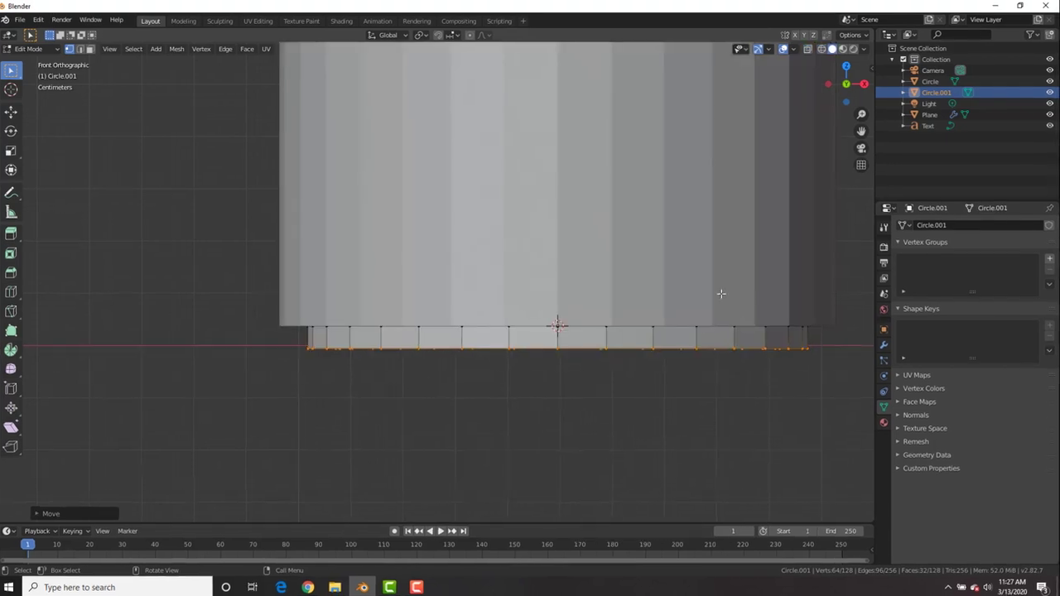
- Select the whole ring and display its vertex normals in the viewport
{"action": "mouse_move", "coordinate": [722, 296]}
{"action": "middle_mouse_down"}
{"action": "mouse_move", "coordinate": [667, 237]}
{"action": "mouse_move", "coordinate": [701, 231]}
{"action": "middle_mouse_up"}
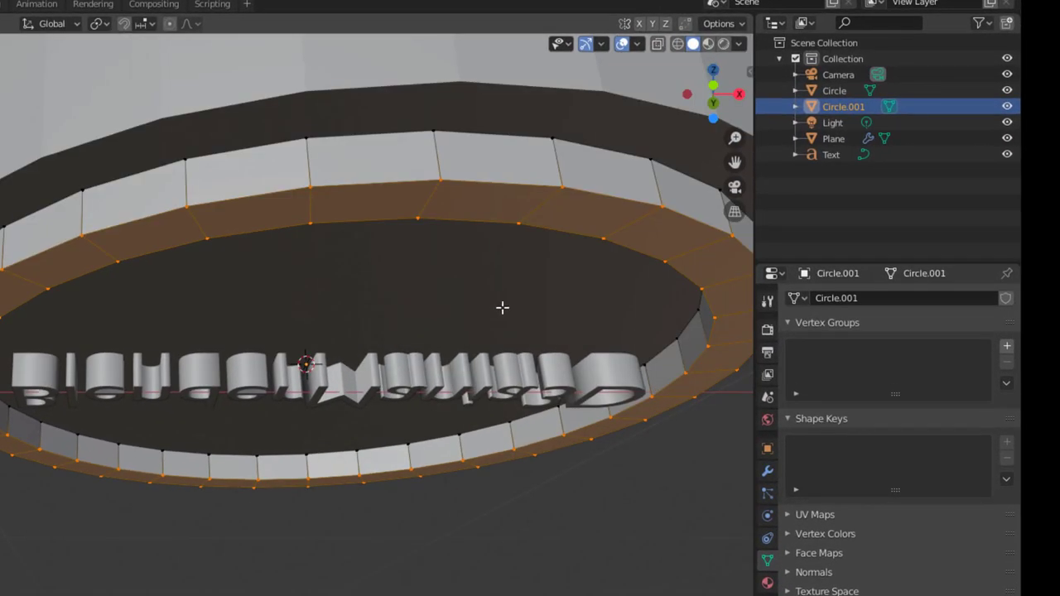
{"action": "middle_click_drag", "start_coordinate": [502, 307], "coordinate": [395, 324], "text": "shift"}
{"action": "key", "text": "a"}
{"action": "left_click", "coordinate": [638, 46]}
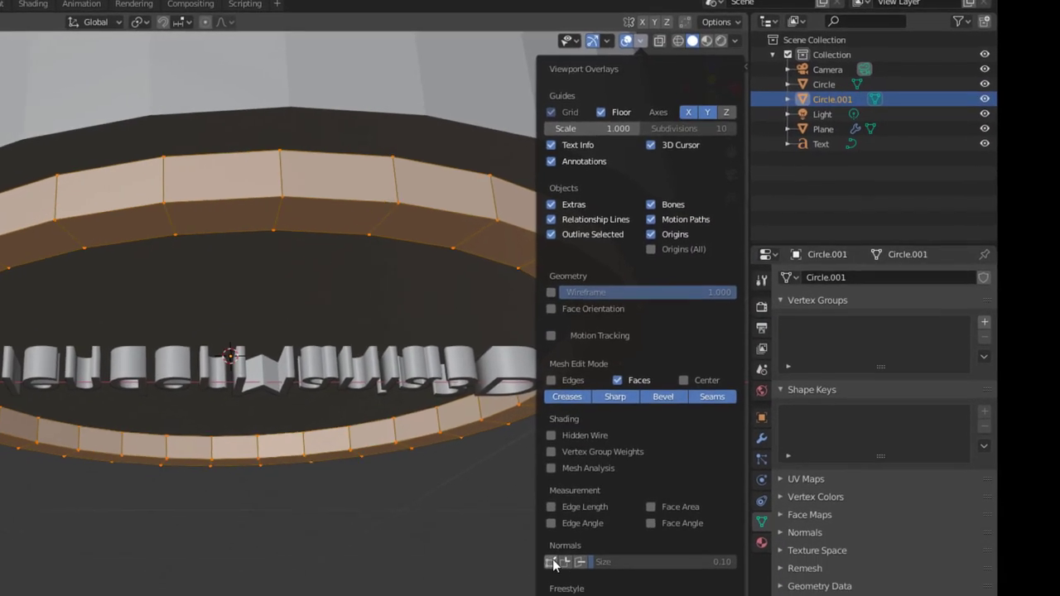
{"action": "left_click", "coordinate": [551, 563]}
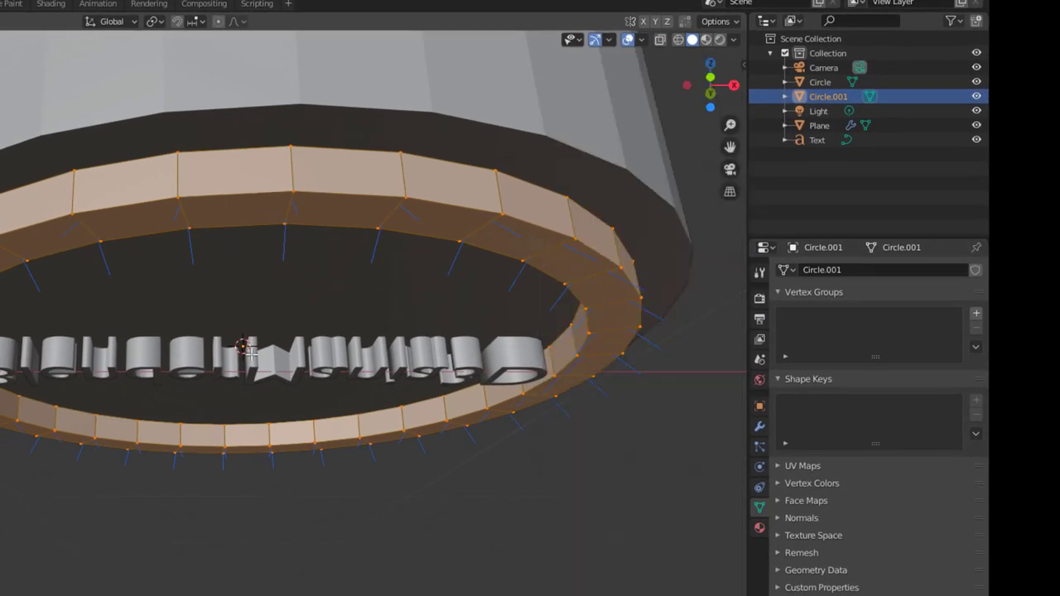
- Correct the ring's normals, turn off the normals display and return to Object Mode
{"action": "key", "text": "alt+n"}
{"action": "left_click", "coordinate": [400, 374]}
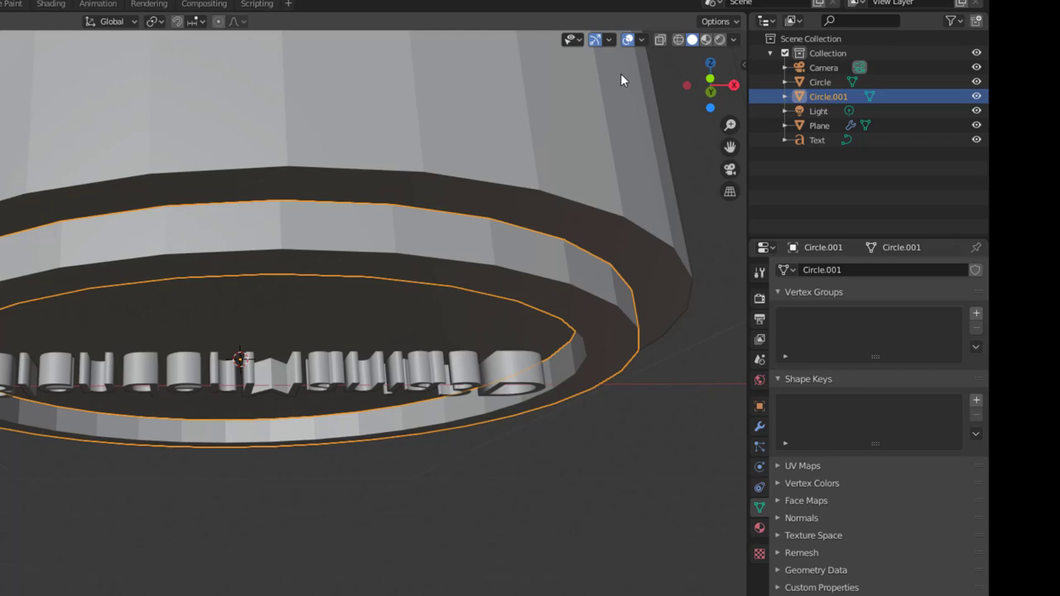
{"action": "left_click", "coordinate": [642, 40]}
{"action": "key", "text": "Tab"}
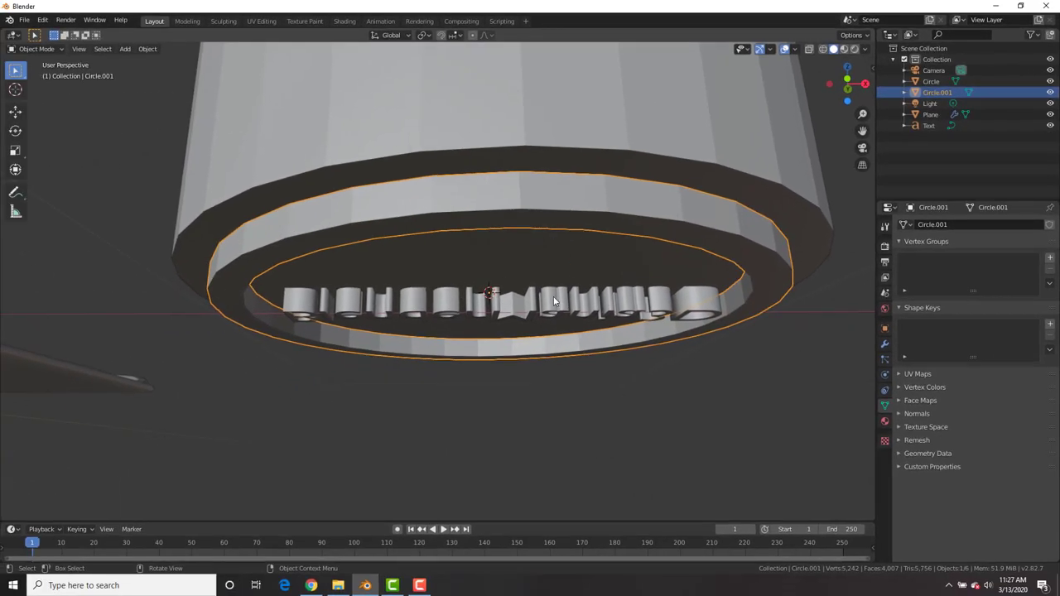
- Convert the stamp's text object to a mesh
{"action": "left_click", "coordinate": [554, 302]}
{"action": "left_click", "coordinate": [148, 48]}
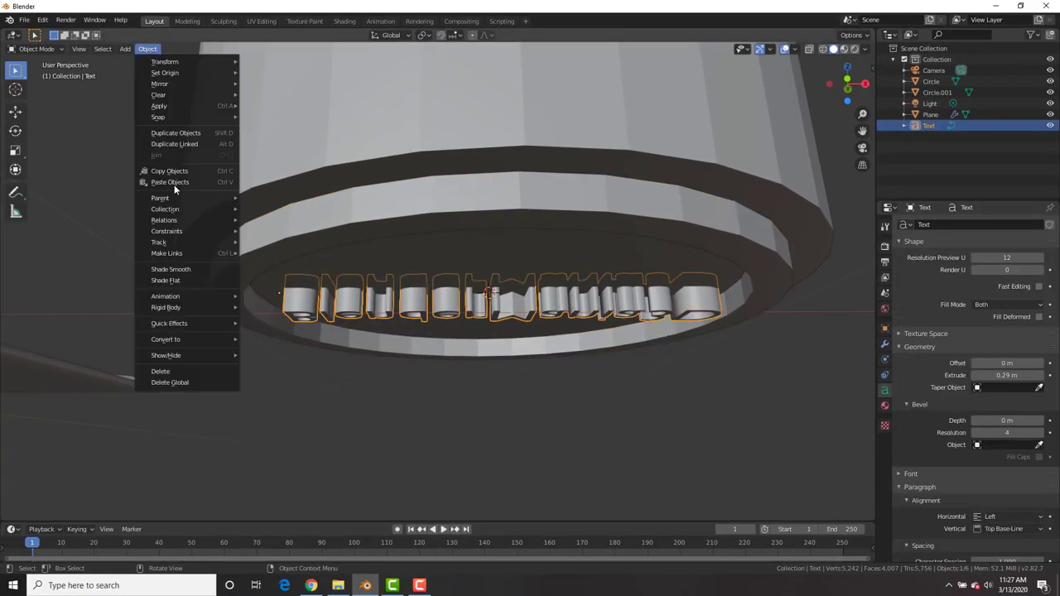
{"action": "mouse_move", "coordinate": [178, 339]}
{"action": "left_click", "coordinate": [282, 340]}
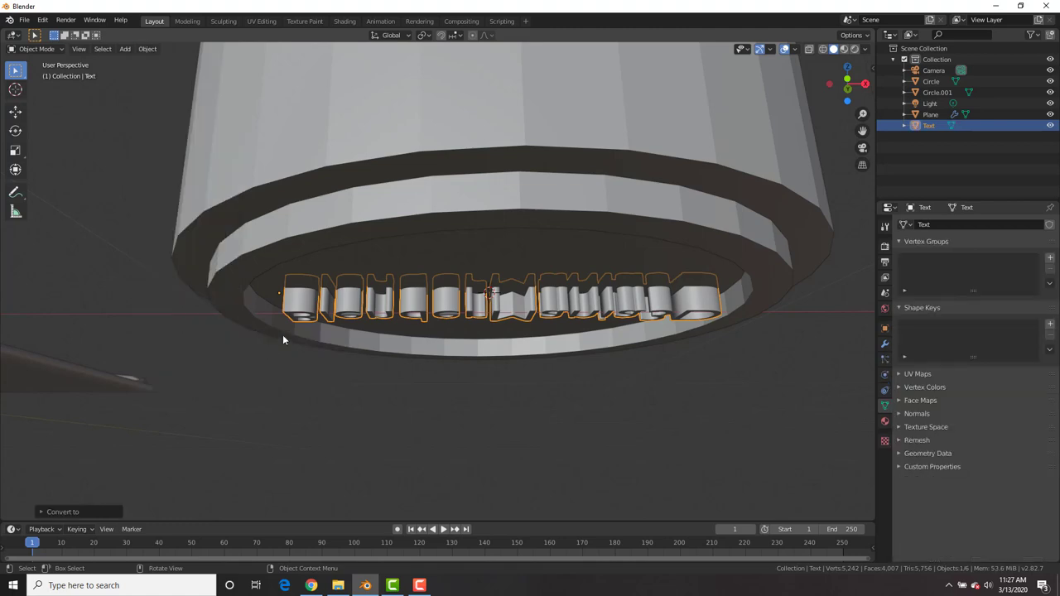
- Join the stamp's ring and the converted lettering mesh into one object
{"action": "left_click", "coordinate": [401, 219], "text": "shift"}
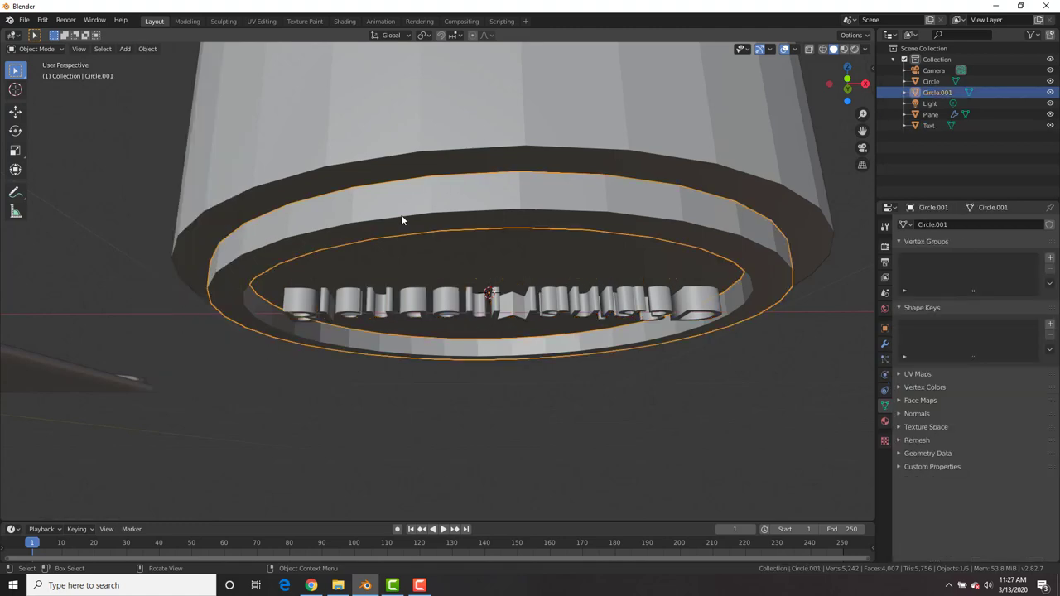
{"action": "left_click", "coordinate": [472, 309], "text": "shift"}
{"action": "key", "text": "ctrl+j"}
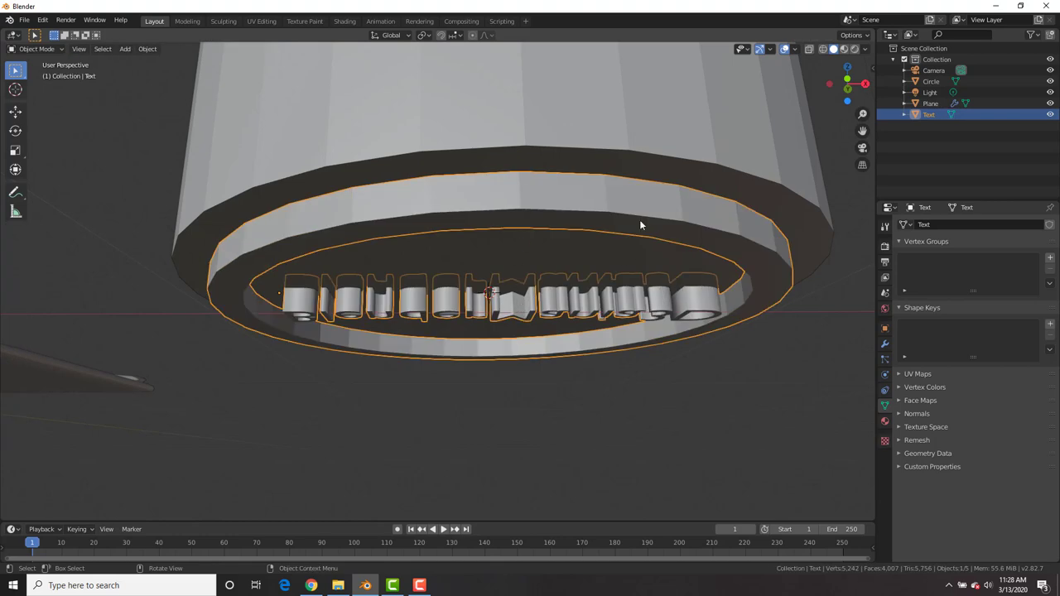
- Apply smooth shading to the joined lettering-and-ring mesh and to the stamp body
{"action": "right_click", "coordinate": [731, 265]}
{"action": "left_click", "coordinate": [731, 265]}
{"action": "scroll", "coordinate": [728, 265], "scroll_direction": "down", "scroll_amount": 4}
{"action": "left_click", "coordinate": [554, 207]}
{"action": "right_click", "coordinate": [554, 207]}
{"action": "left_click", "coordinate": [554, 206]}
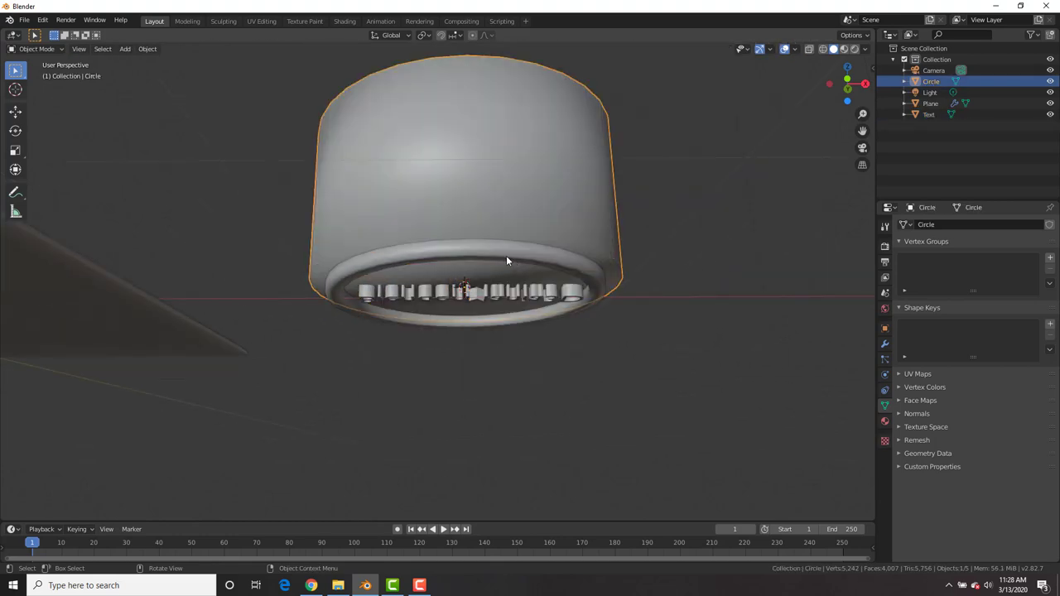
- Parent the lettering-and-ring mesh to the stamp body
{"action": "left_click", "coordinate": [506, 255], "text": "shift"}
{"action": "left_click", "coordinate": [514, 185], "text": "shift"}
{"action": "key", "text": "ctrl+p"}
{"action": "left_click", "coordinate": [513, 181]}
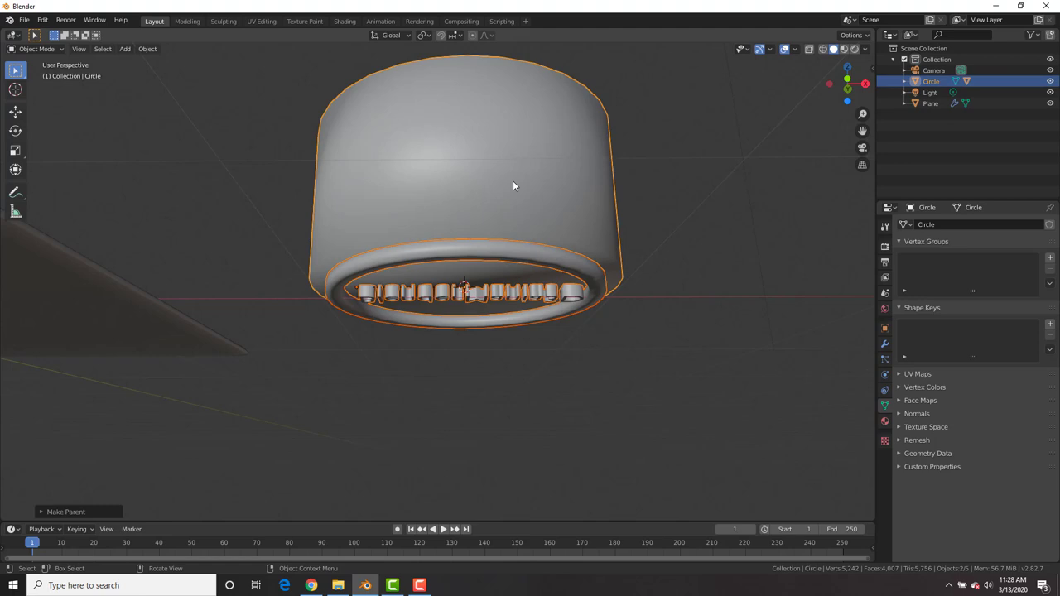
- In top view with wireframe shading, move the stamp along X over the envelope's centre
{"action": "key", "text": "KP_7"}
{"action": "scroll", "coordinate": [436, 237], "scroll_direction": "down", "scroll_amount": 2}
{"action": "middle_click_drag", "start_coordinate": [436, 238], "coordinate": [696, 197], "text": "shift"}
{"action": "key", "text": "z"}
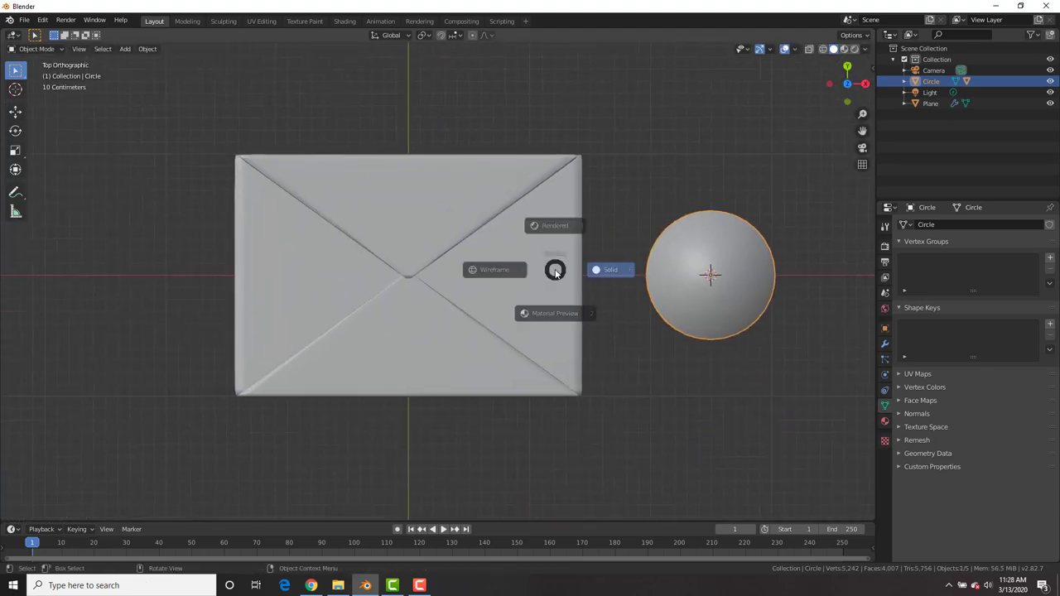
{"action": "left_click", "coordinate": [497, 270]}
{"action": "key", "text": "g"}
{"action": "key", "text": "x"}
{"action": "left_click", "coordinate": [445, 284]}
- Fine-tune the stamp's X position so it is centred on the envelope, and restore solid shading
{"action": "scroll", "coordinate": [428, 276], "scroll_direction": "up", "scroll_amount": 3}
{"action": "middle_click_drag", "start_coordinate": [428, 277], "coordinate": [480, 278], "text": "shift"}
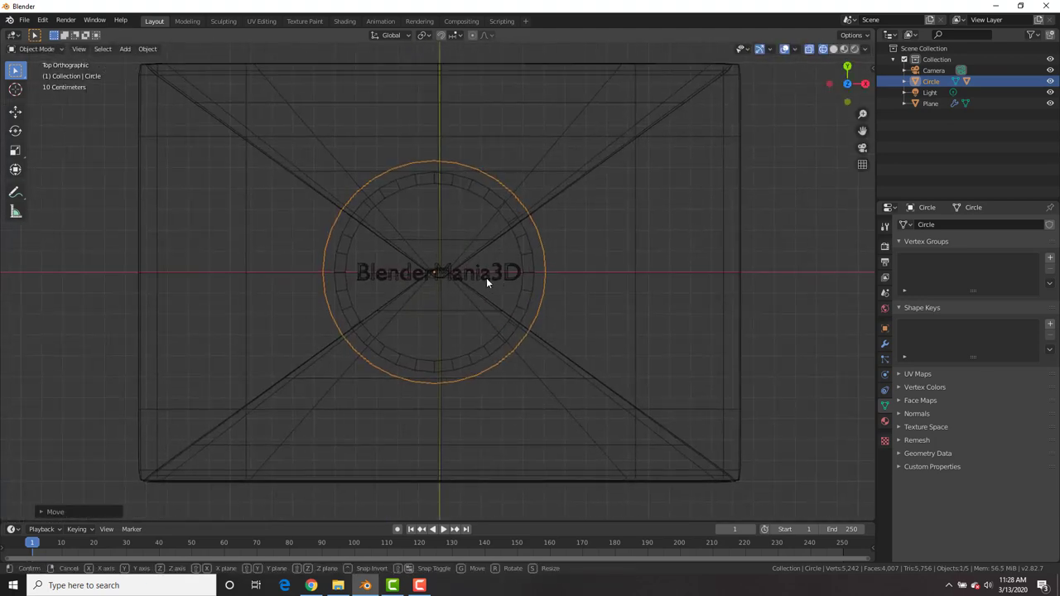
{"action": "key", "text": "g"}
{"action": "key", "text": "x"}
{"action": "left_click", "coordinate": [492, 281]}
{"action": "key", "text": "z"}
{"action": "left_click", "coordinate": [583, 275]}
- Raise the stamp along Z well above the envelope and insert a keyframe at frame 1
{"action": "middle_click_drag", "start_coordinate": [531, 312], "coordinate": [578, 207]}
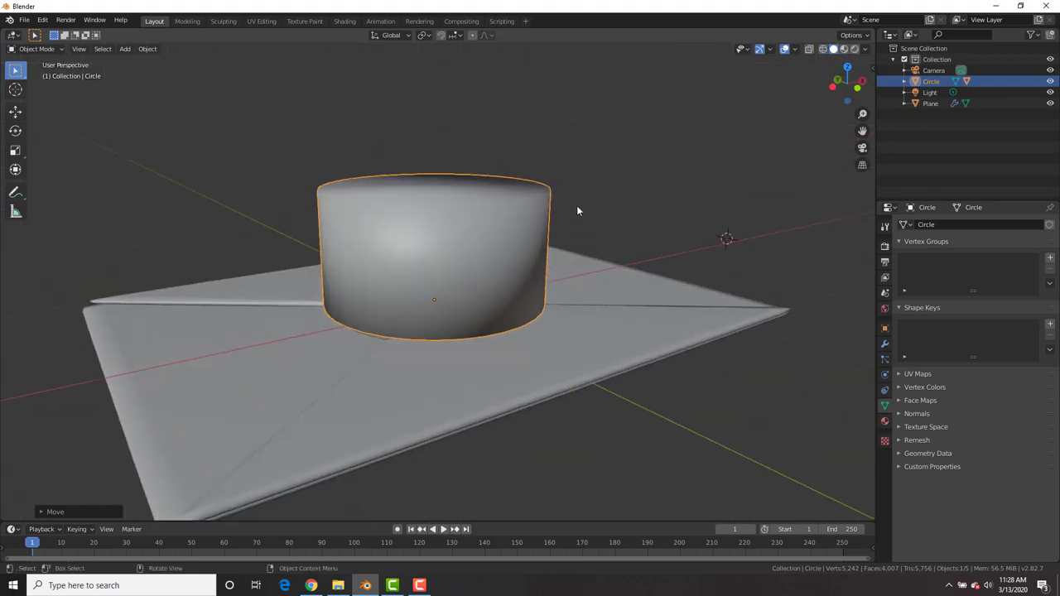
{"action": "key", "text": "g"}
{"action": "key", "text": "z"}
{"action": "left_click", "coordinate": [547, 117]}
{"action": "right_click", "coordinate": [547, 117]}
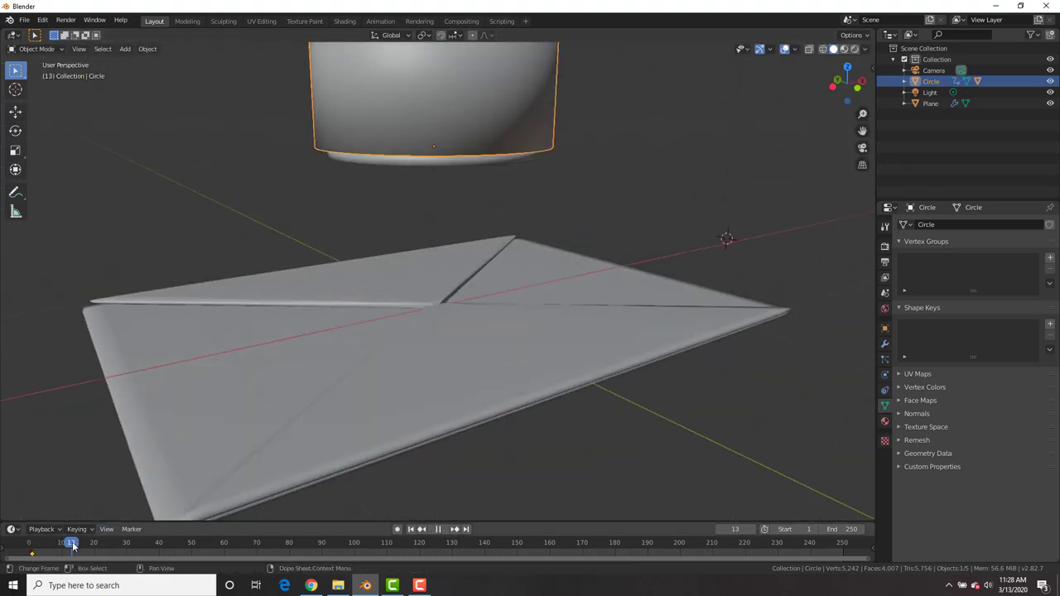
- Stop the timeline at frame 15 and lower the stamp along Z onto the envelope
{"action": "key", "text": "space"}
{"action": "middle_click_drag", "start_coordinate": [504, 194], "coordinate": [545, 182]}
{"action": "key", "text": "g"}
{"action": "key", "text": "z"}
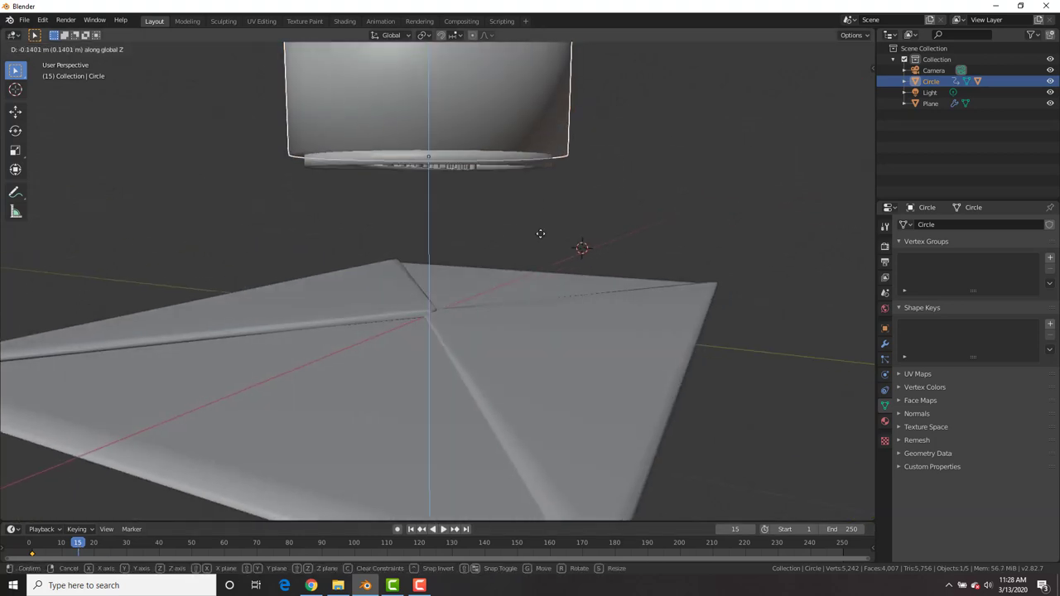
{"action": "left_click", "coordinate": [516, 373]}
- Lift the stamp slightly along Z so its raised ring just meets the paper, and insert a keyframe at frame 15
{"action": "scroll", "coordinate": [548, 255], "scroll_direction": "up", "scroll_amount": 4}
{"action": "middle_click_drag", "start_coordinate": [548, 254], "coordinate": [565, 240]}
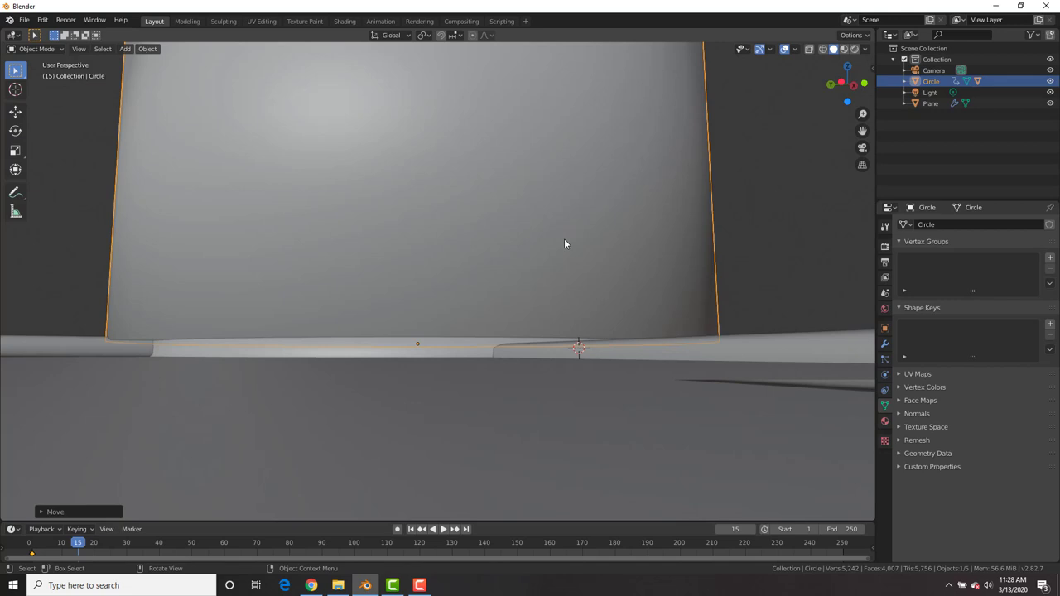
{"action": "key", "text": "g"}
{"action": "key", "text": "z"}
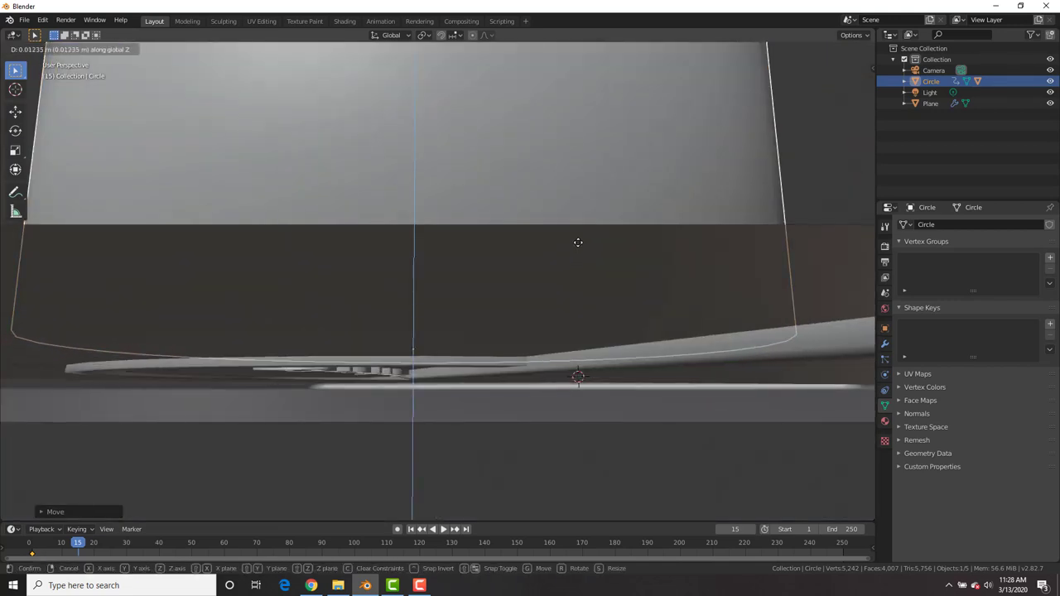
{"action": "left_click", "coordinate": [575, 251]}
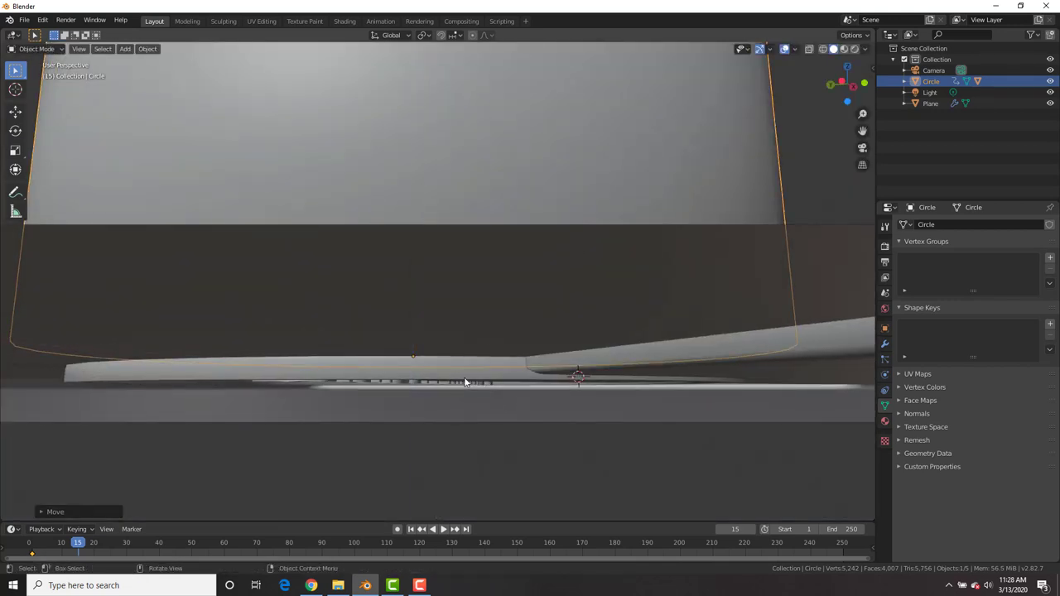
{"action": "key", "text": "i"}
{"action": "left_click", "coordinate": [532, 232]}
- Duplicate the stamp's frame 15 keyframe to frame 20 and its frame 1 keyframe to frame 35
{"action": "left_click_drag", "start_coordinate": [81, 560], "coordinate": [94, 554]}
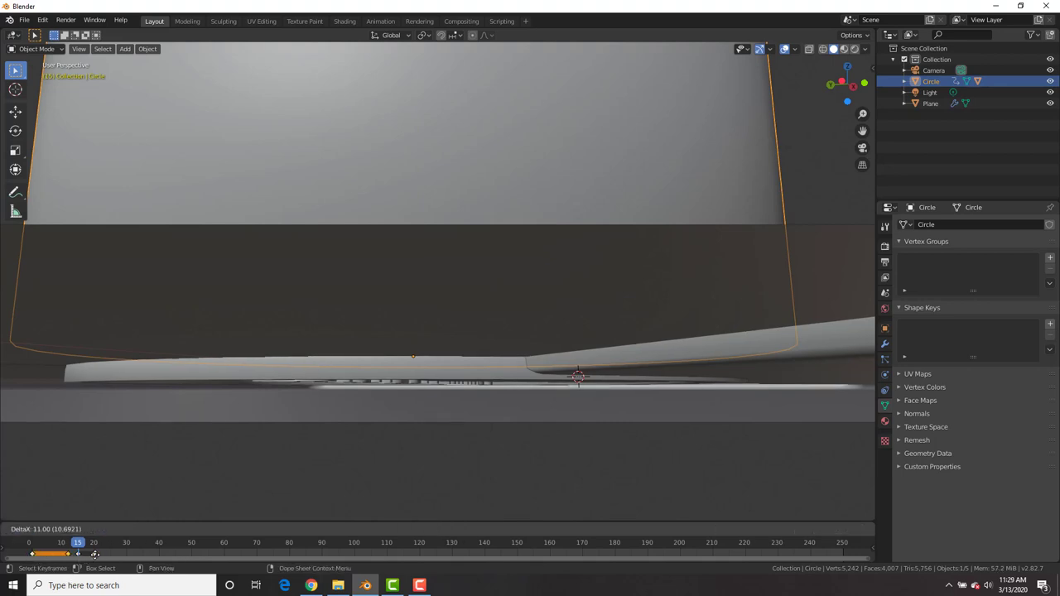
{"action": "left_click", "coordinate": [151, 555]}
{"action": "left_click", "coordinate": [143, 544]}
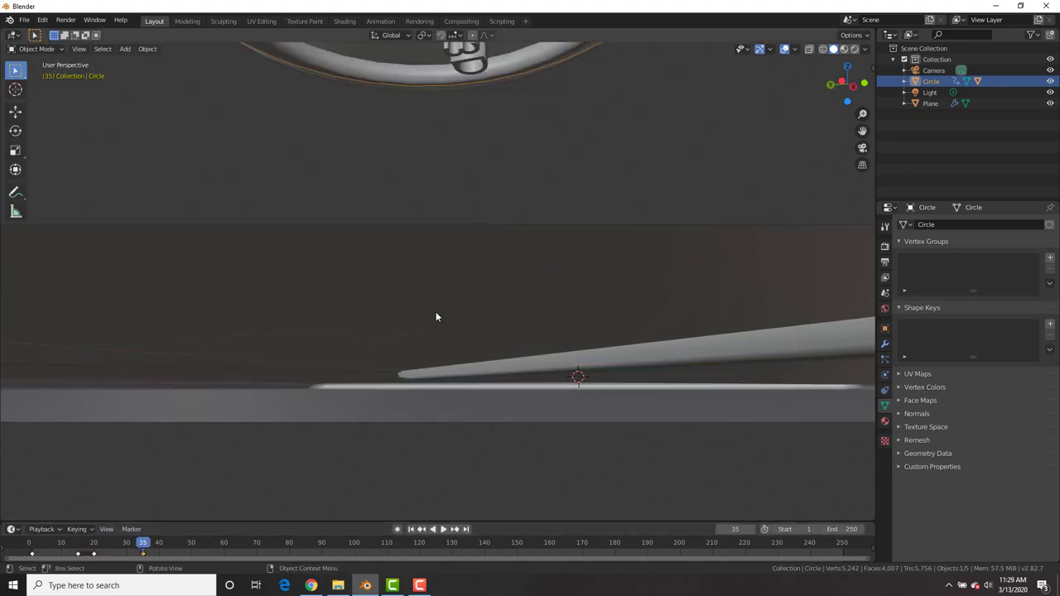
- Play the stamping animation from the first frame to check the motion
{"action": "middle_click_drag", "start_coordinate": [489, 246], "coordinate": [442, 288]}
{"action": "key", "text": "shift+Left"}
{"action": "key", "text": "space"}
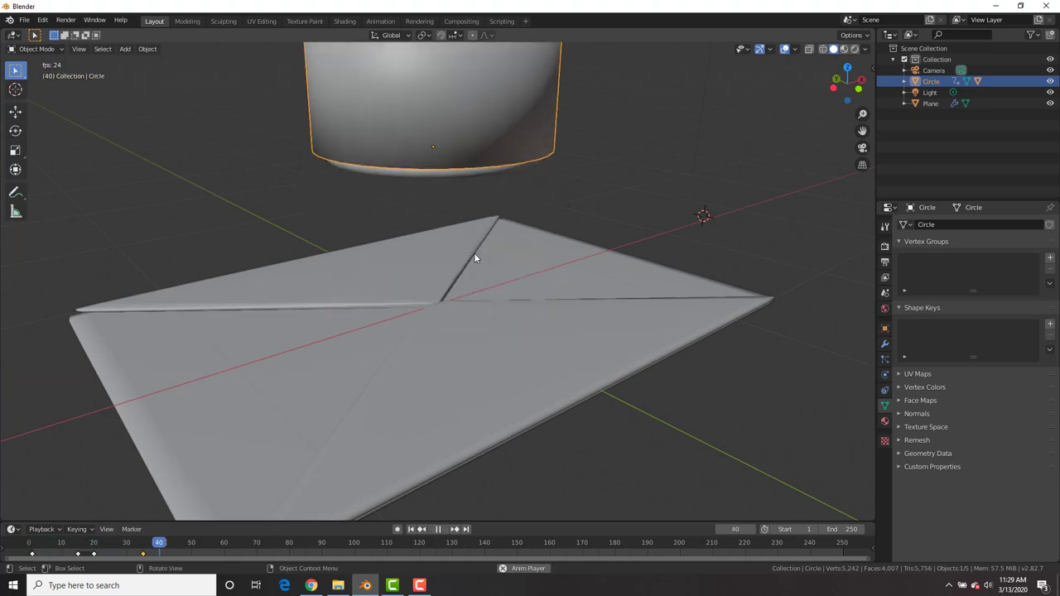
{"action": "key", "text": "space"}
- Enable Dynamic Paint on the lettering-and-ring mesh and add a Brush with black paint colour
{"action": "middle_click_drag", "start_coordinate": [598, 214], "coordinate": [528, 268]}
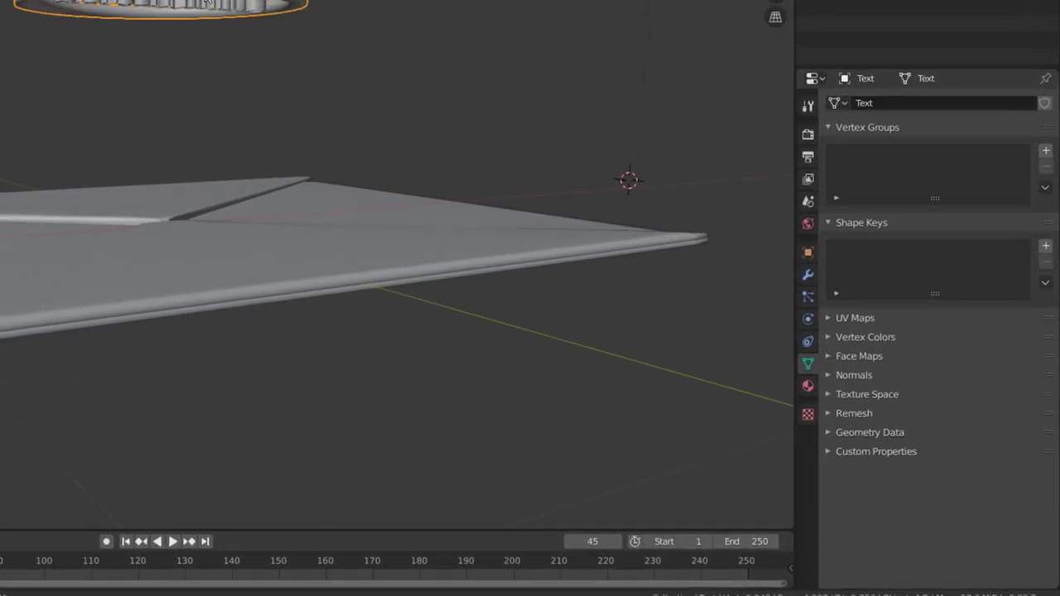
{"action": "left_click", "coordinate": [773, 296]}
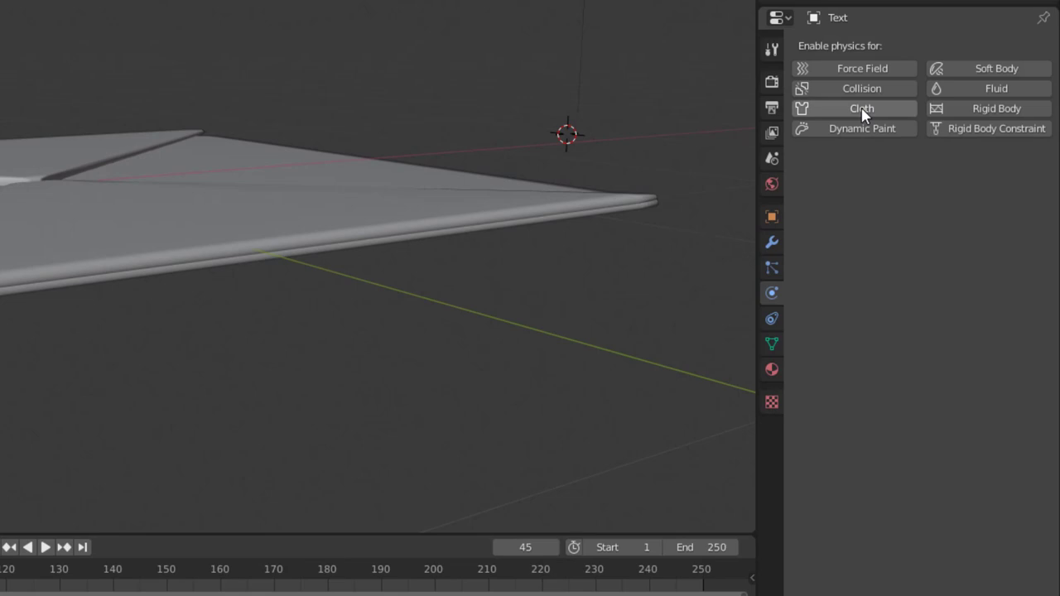
{"action": "left_click", "coordinate": [883, 128]}
{"action": "left_click", "coordinate": [947, 262]}
{"action": "left_click", "coordinate": [944, 304]}
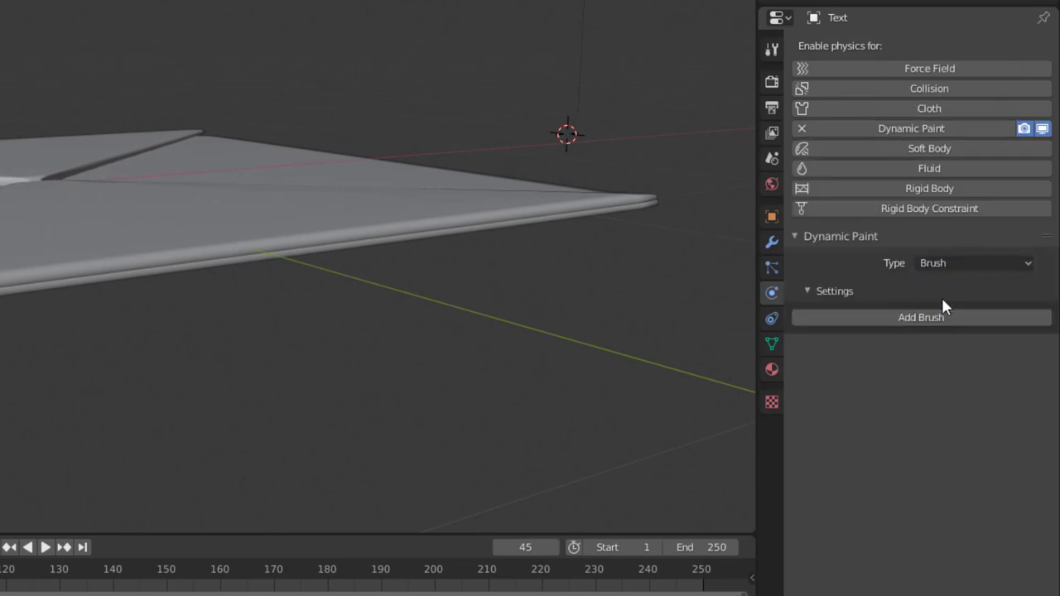
{"action": "left_click", "coordinate": [932, 315]}
{"action": "left_click", "coordinate": [970, 339]}
{"action": "left_click_drag", "start_coordinate": [1017, 189], "coordinate": [1017, 235]}
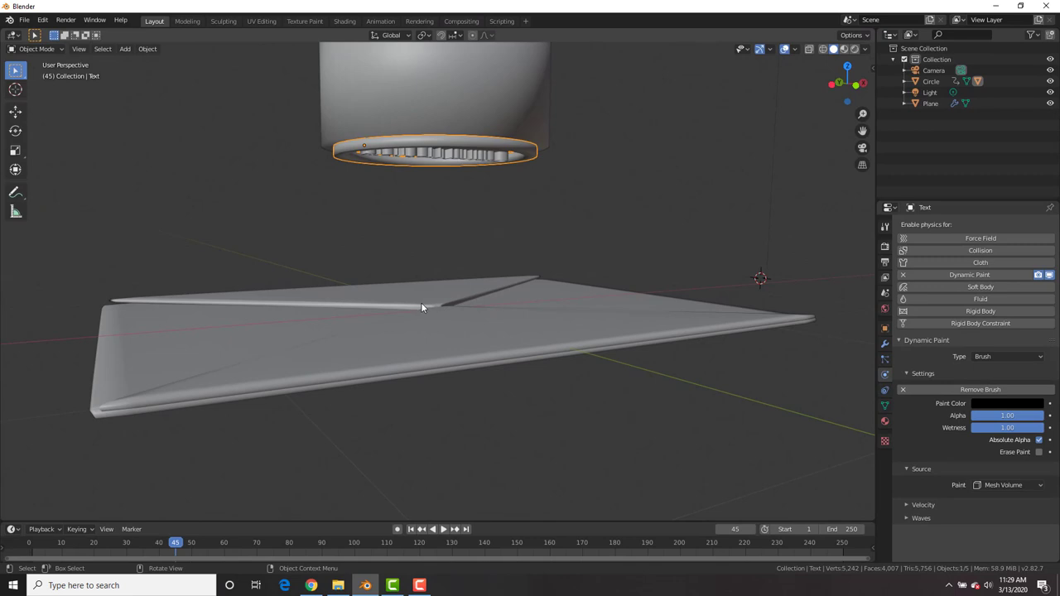
- Select the envelope and enable Dynamic Paint on it with the Canvas type
{"action": "left_click", "coordinate": [422, 308]}
{"action": "middle_click_drag", "start_coordinate": [488, 296], "coordinate": [466, 322]}
{"action": "left_click", "coordinate": [944, 274]}
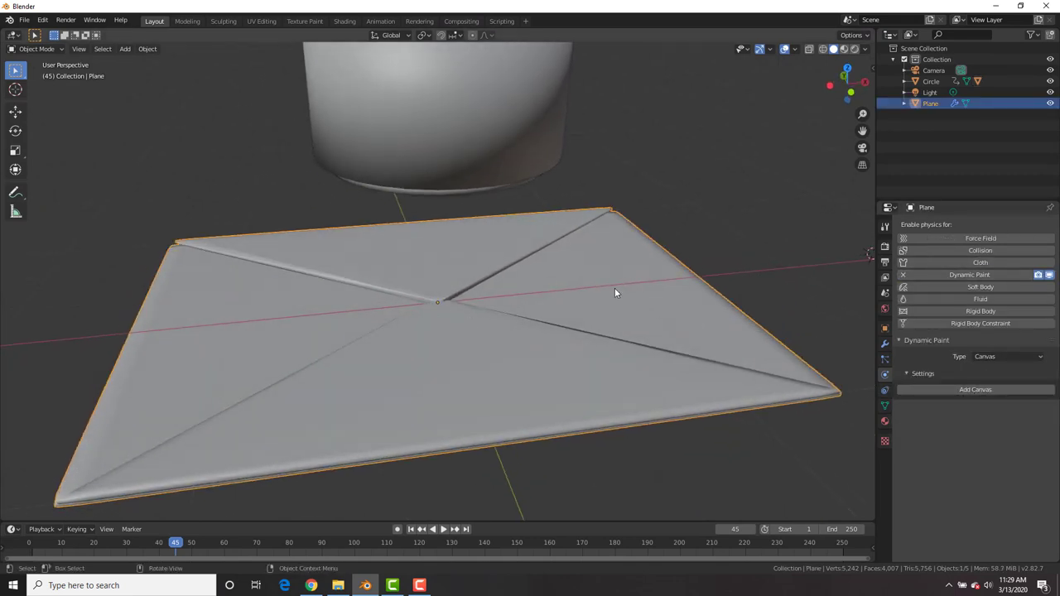
- Project the UVs of the whole envelope mesh from the top view
{"action": "key", "text": "KP_7"}
{"action": "key", "text": "Tab"}
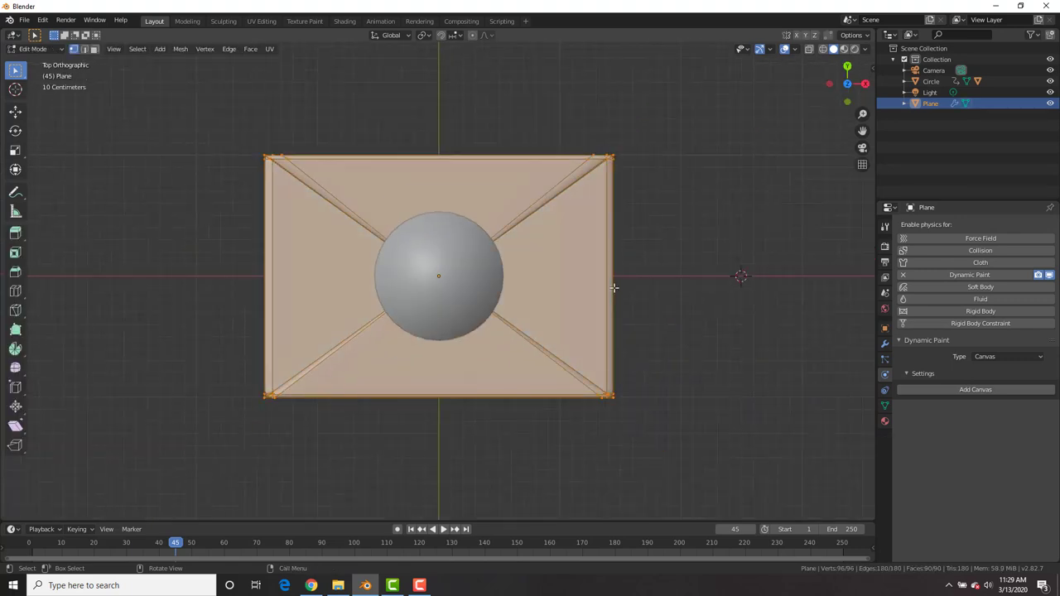
{"action": "key", "text": "u"}
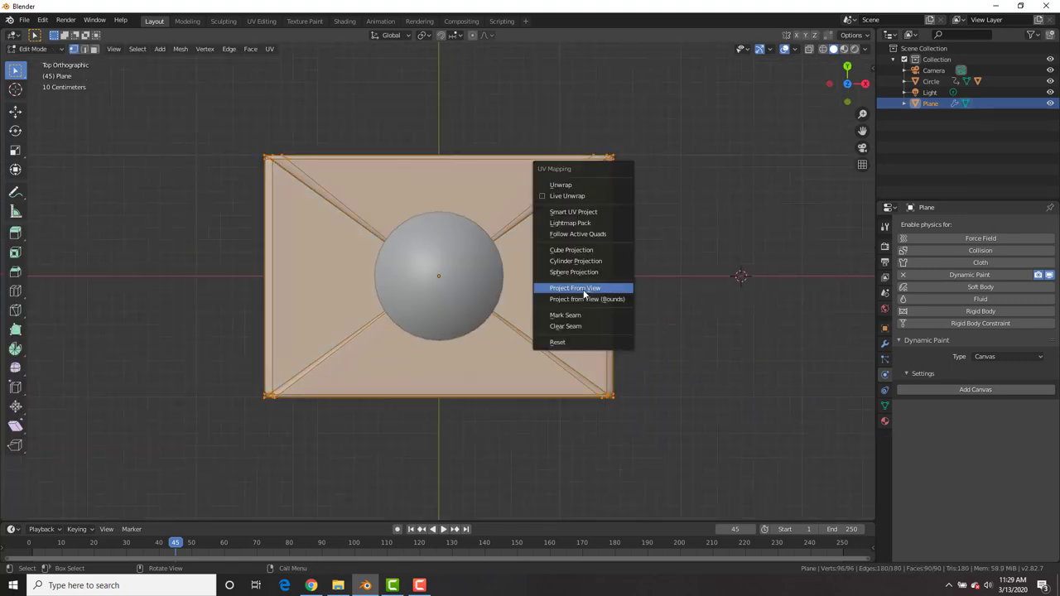
{"action": "left_click", "coordinate": [587, 289]}
- Split the viewport and display the UV Editor in the new area
{"action": "left_click_drag", "start_coordinate": [2, 516], "coordinate": [273, 372]}
{"action": "left_click", "coordinate": [13, 35]}
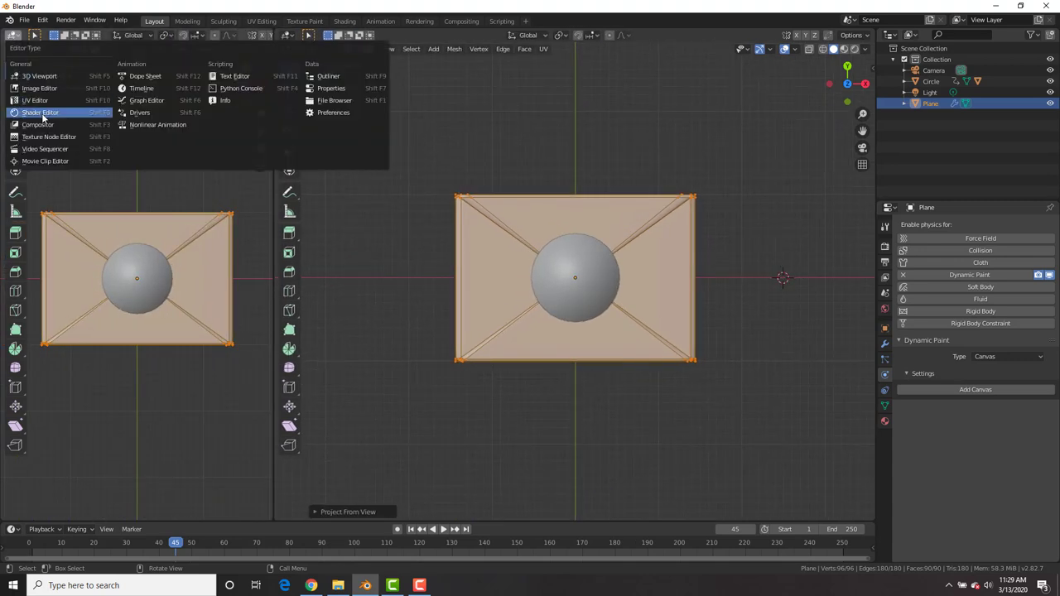
{"action": "left_click", "coordinate": [42, 100]}
- Rotate the envelope's whole UV layout by 90 degrees and scale it up about 2 times within the UV bounds
{"action": "type", "text": "a"}
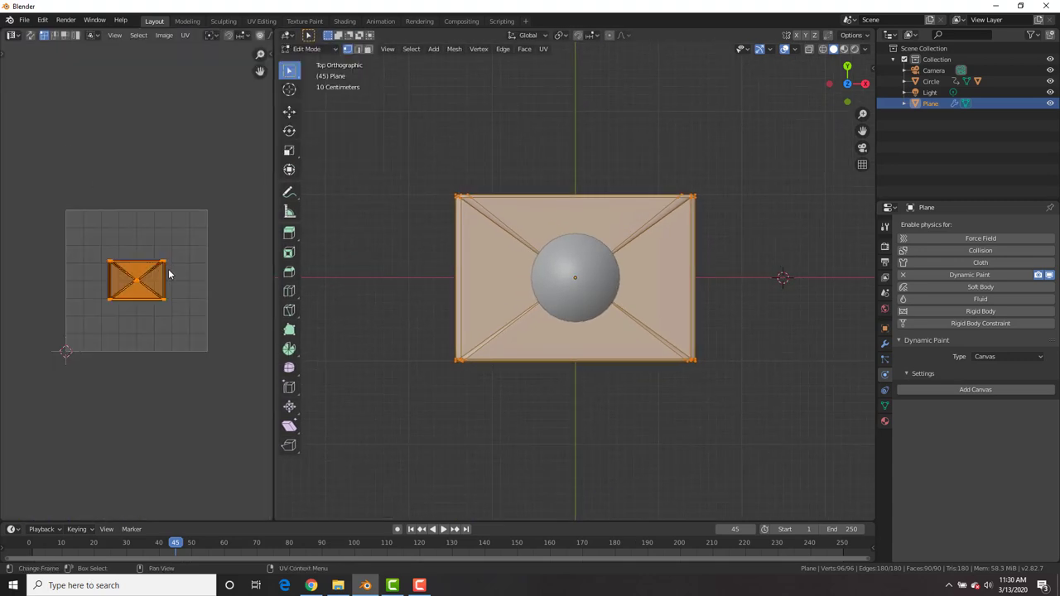
{"action": "type", "text": "r90"}
{"action": "left_click", "coordinate": [164, 288]}
{"action": "scroll", "coordinate": [170, 292], "scroll_direction": "up", "scroll_amount": 3}
{"action": "key", "text": "s"}
{"action": "key", "text": "s"}
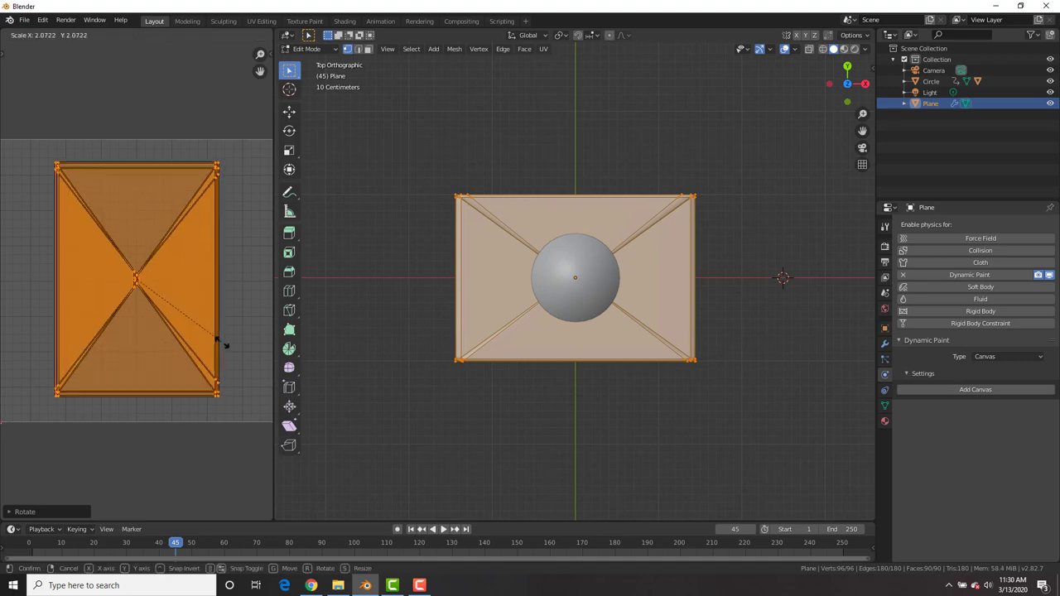
{"action": "left_click", "coordinate": [224, 346]}
{"action": "scroll", "coordinate": [217, 237], "scroll_direction": "down", "scroll_amount": 2}
{"action": "scroll", "coordinate": [183, 355], "scroll_direction": "up", "scroll_amount": 1}
{"action": "scroll", "coordinate": [177, 406], "scroll_direction": "up", "scroll_amount": 2}
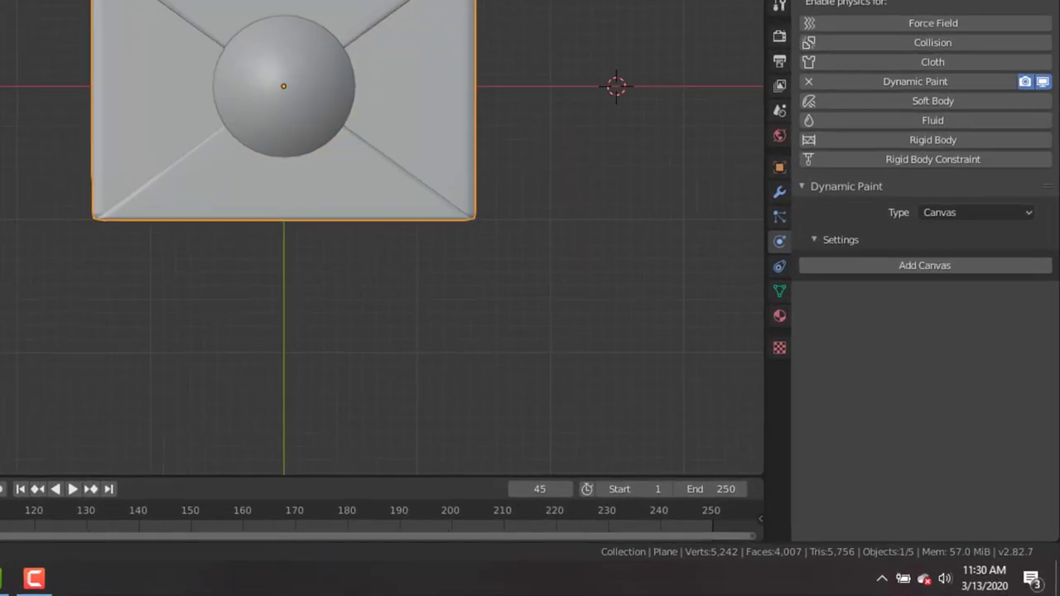
- Add the Dynamic Paint canvas surface to the envelope
{"action": "left_click", "coordinate": [975, 390]}
{"action": "scroll", "coordinate": [964, 411], "scroll_direction": "down", "scroll_amount": 2}
{"action": "scroll", "coordinate": [979, 262], "scroll_direction": "down", "scroll_amount": 1}
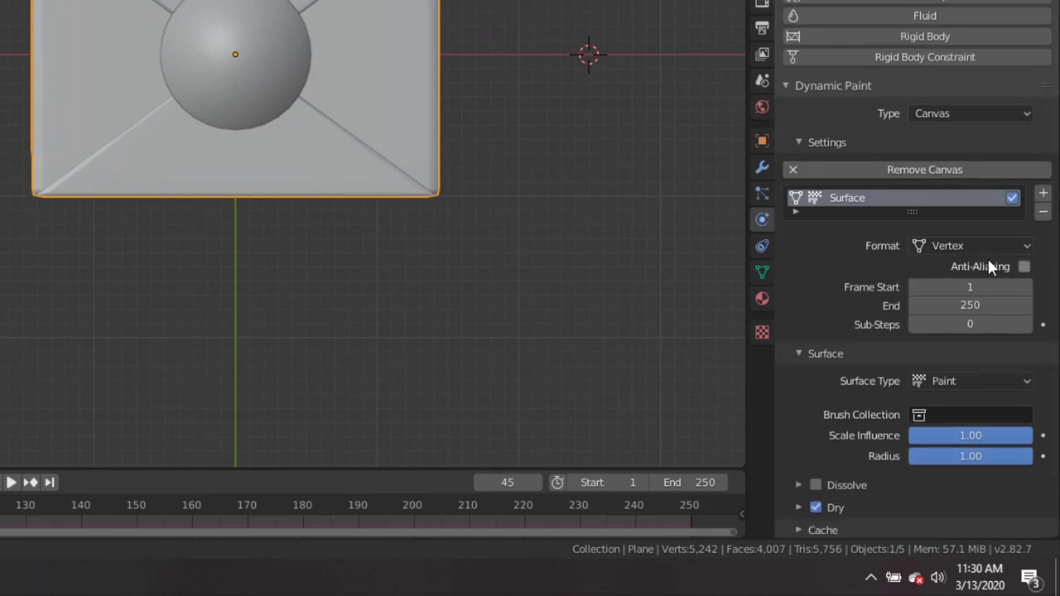
{"action": "scroll", "coordinate": [511, 184], "scroll_direction": "up", "scroll_amount": 2}
{"action": "key", "text": "Tab"}
{"action": "key", "text": "Tab"}
- Set the canvas format to Image Sequence with resolution 1024, anti-aliasing on and end frame 35
{"action": "left_click", "coordinate": [977, 246]}
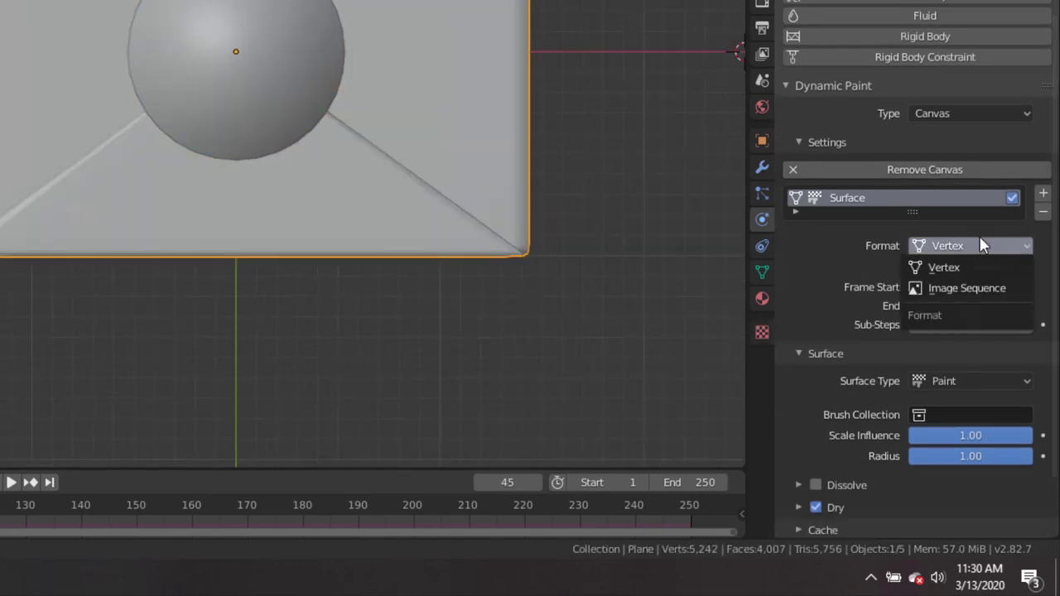
{"action": "left_click", "coordinate": [960, 287]}
{"action": "left_click", "coordinate": [959, 267]}
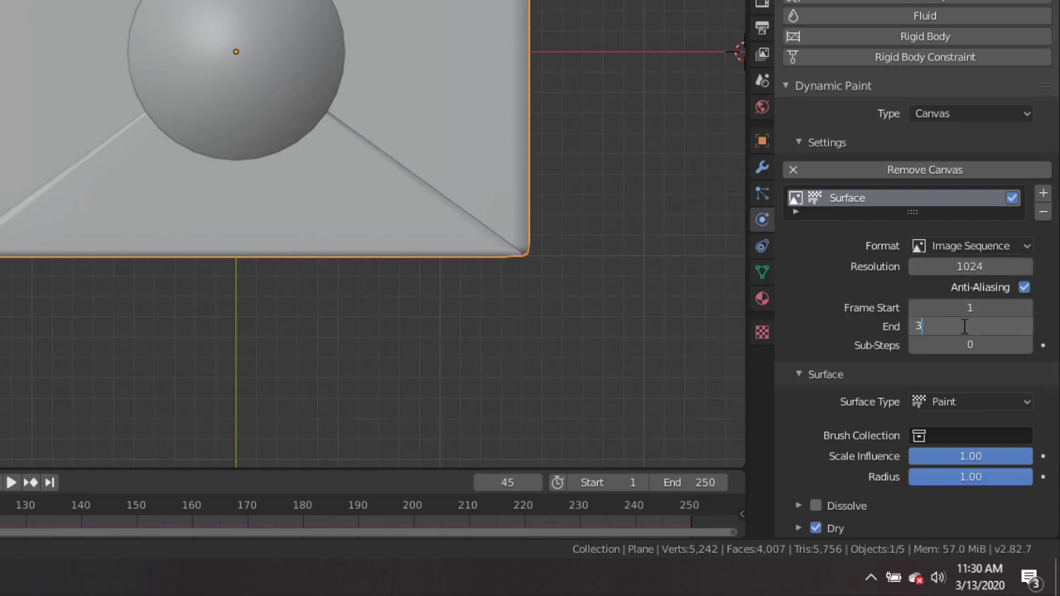
- Set the canvas's initial colour type to UV Texture and create a new image texture
{"action": "scroll", "coordinate": [870, 306], "scroll_direction": "down", "scroll_amount": 2}
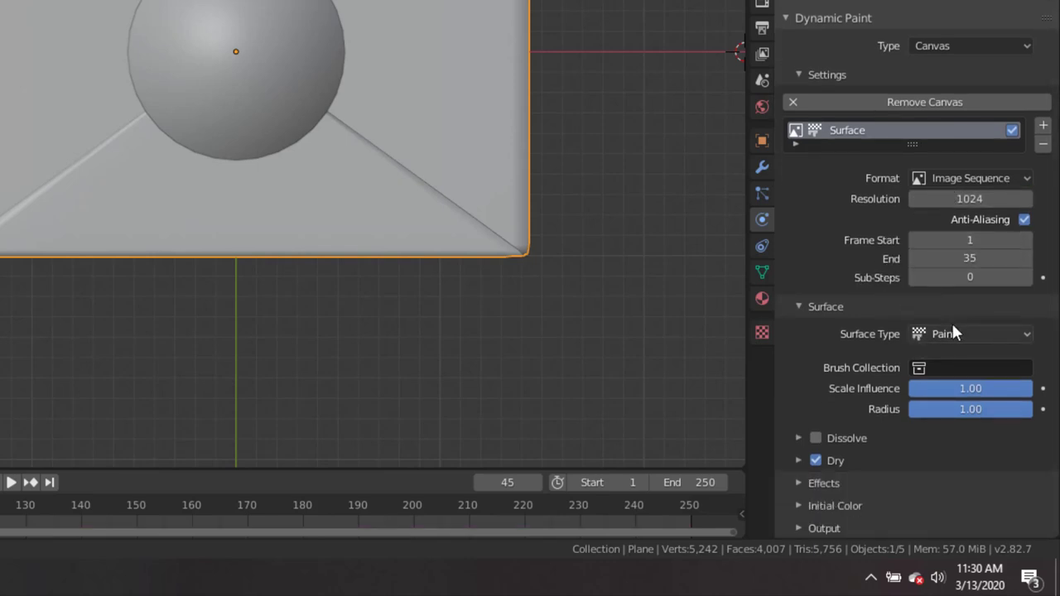
{"action": "left_click", "coordinate": [836, 506]}
{"action": "scroll", "coordinate": [911, 488], "scroll_direction": "down", "scroll_amount": 1}
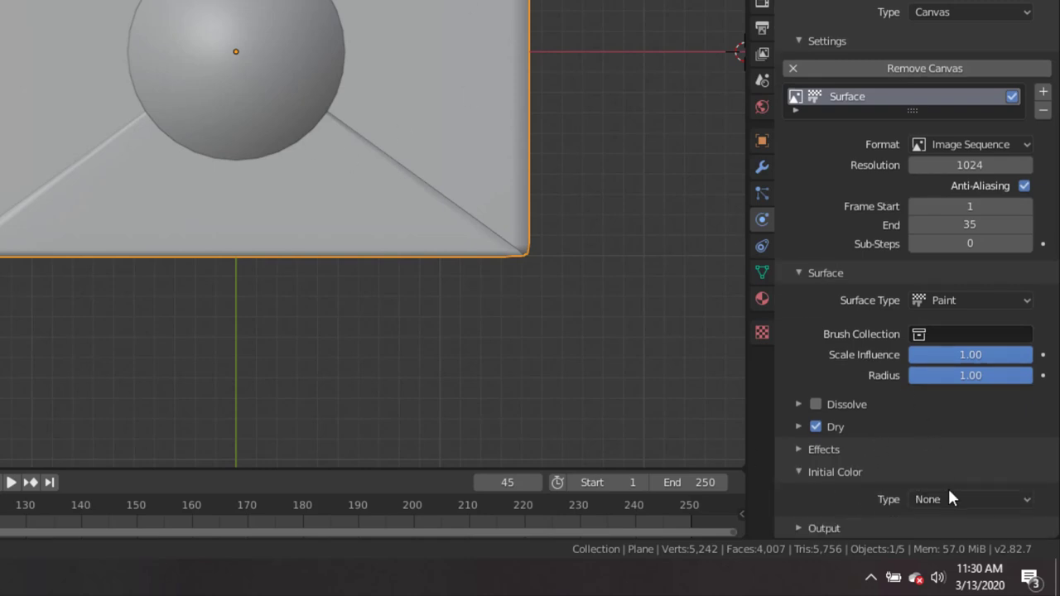
{"action": "left_click", "coordinate": [951, 499]}
{"action": "left_click", "coordinate": [939, 432]}
{"action": "scroll", "coordinate": [939, 429], "scroll_direction": "down", "scroll_amount": 2}
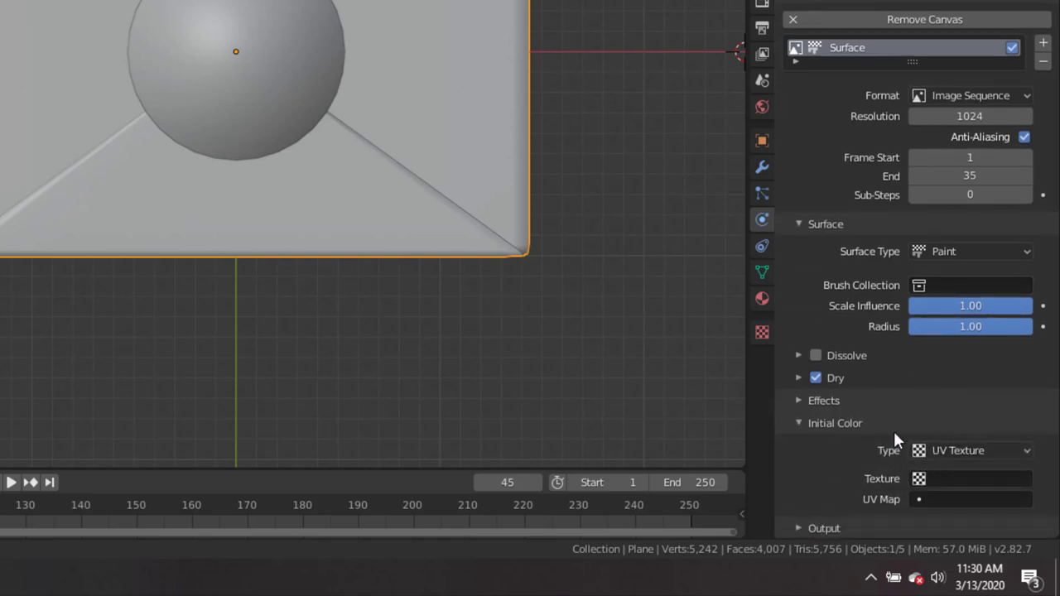
{"action": "left_click", "coordinate": [762, 333]}
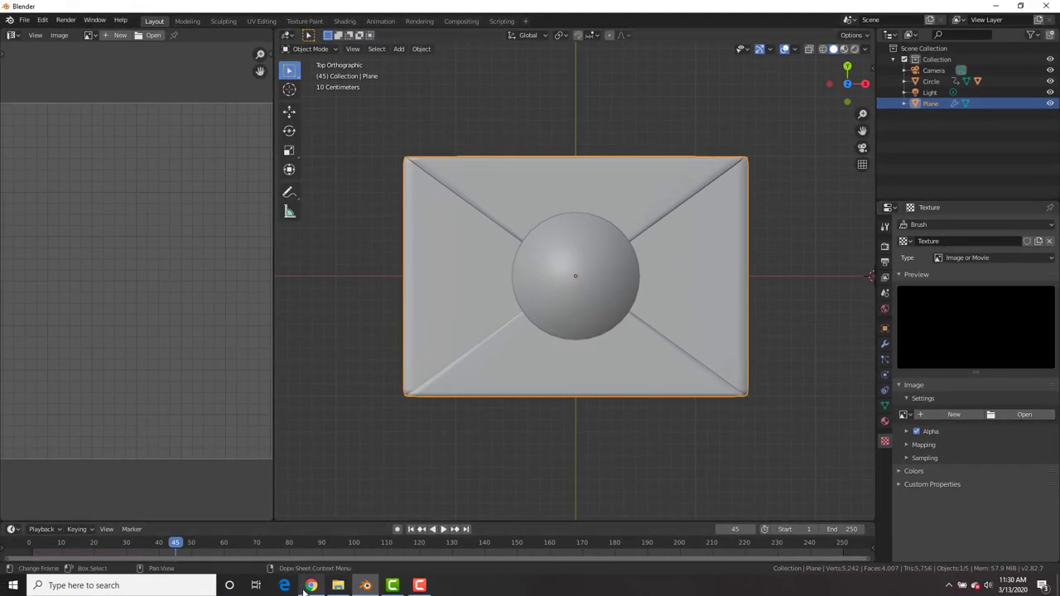
- Switch to Chrome and look through the paper textures on textures.com for a suitable one
{"action": "left_click", "coordinate": [311, 586]}
{"action": "left_click", "coordinate": [187, 112]}
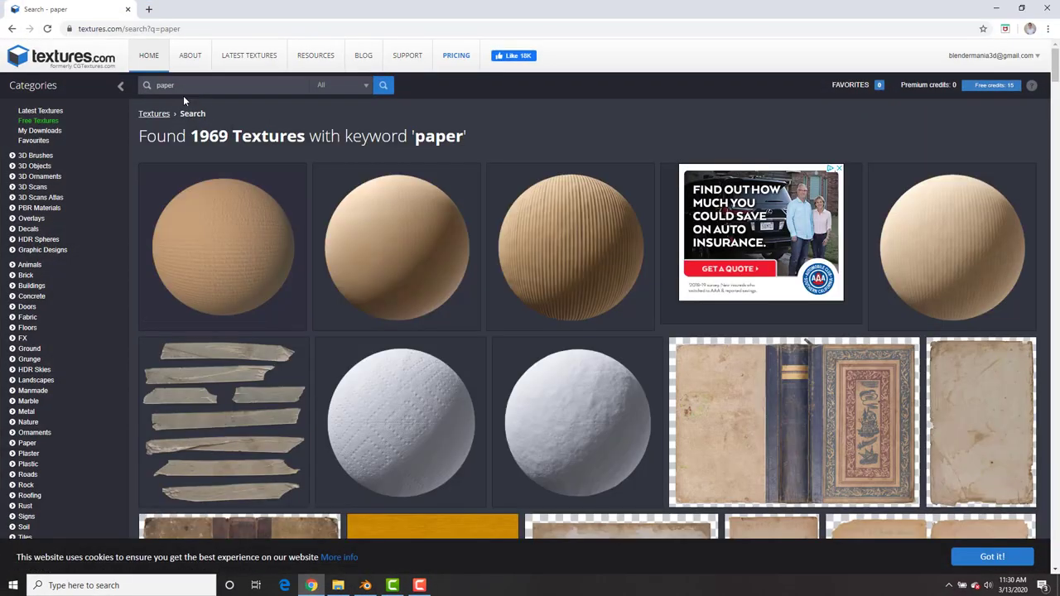
{"action": "scroll", "coordinate": [576, 255], "scroll_direction": "down", "scroll_amount": 4}
{"action": "left_click", "coordinate": [763, 248]}
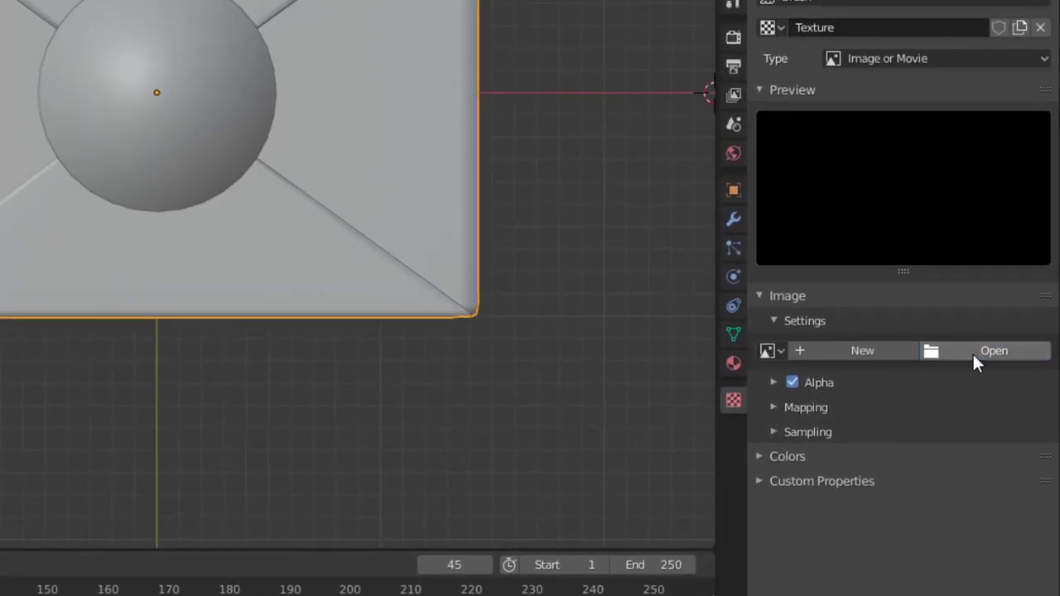
- Load TexturesCom_PaperPage0005_4_masked_S.png into the texture and use that texture with UVMap as the canvas's initial colour
{"action": "left_click", "coordinate": [974, 355]}
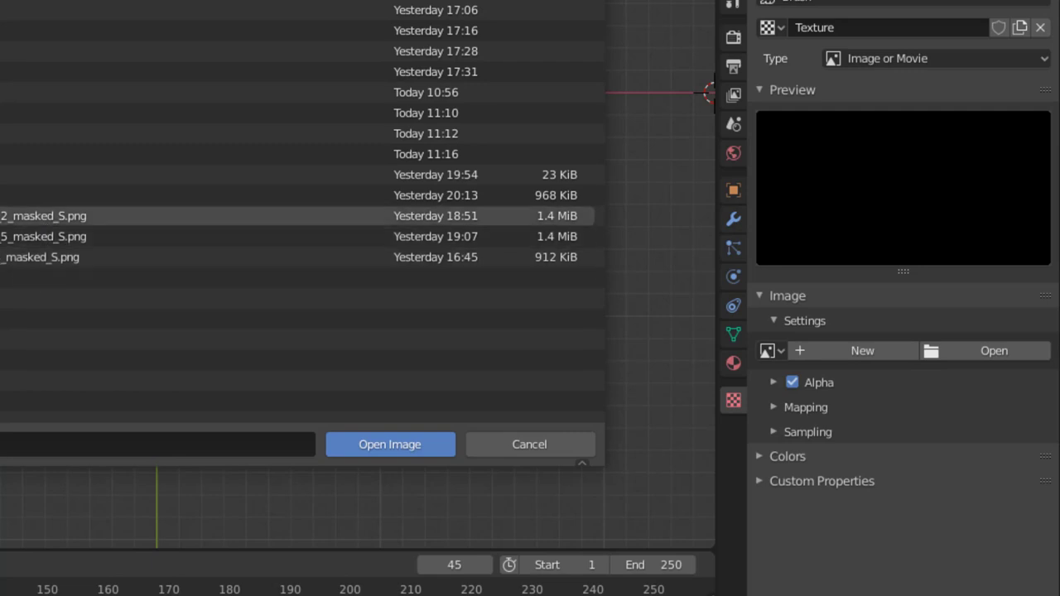
{"action": "double_click", "coordinate": [42, 259]}
{"action": "left_click", "coordinate": [733, 277]}
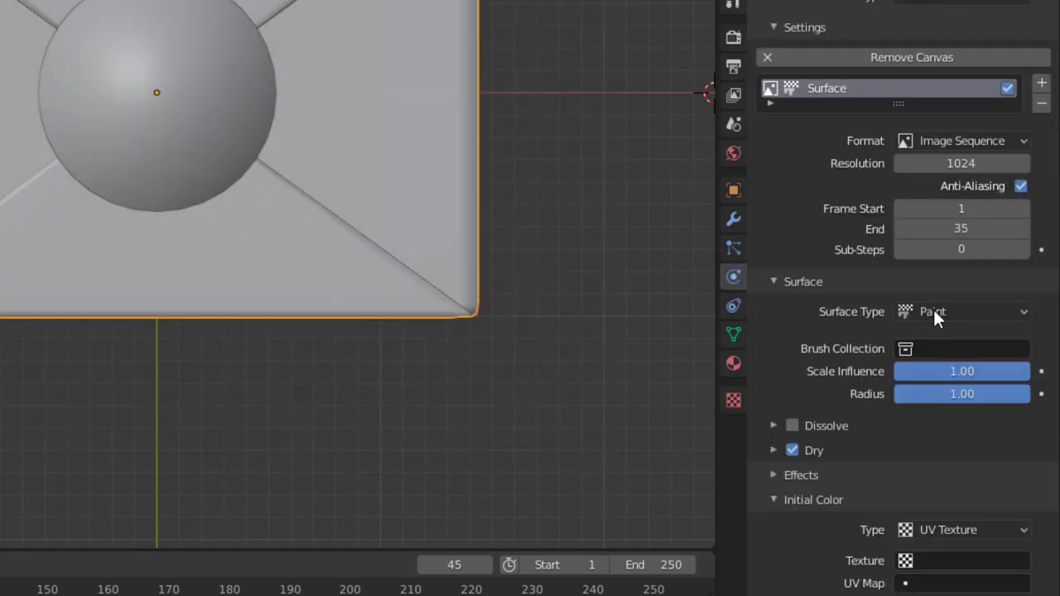
{"action": "left_click", "coordinate": [945, 561]}
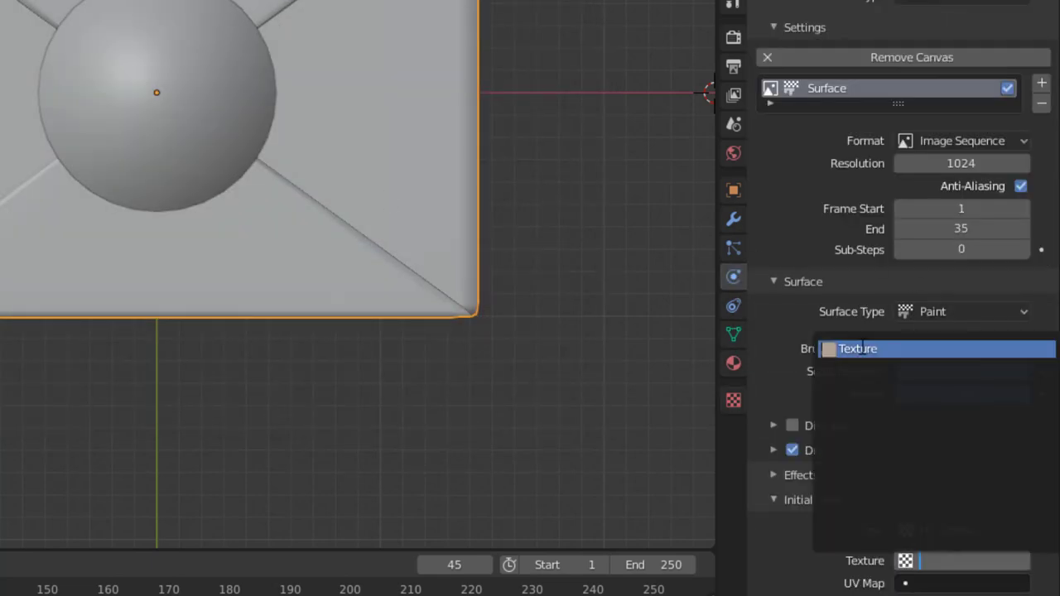
{"action": "left_click", "coordinate": [840, 348]}
{"action": "left_click", "coordinate": [955, 584]}
{"action": "left_click", "coordinate": [911, 375]}
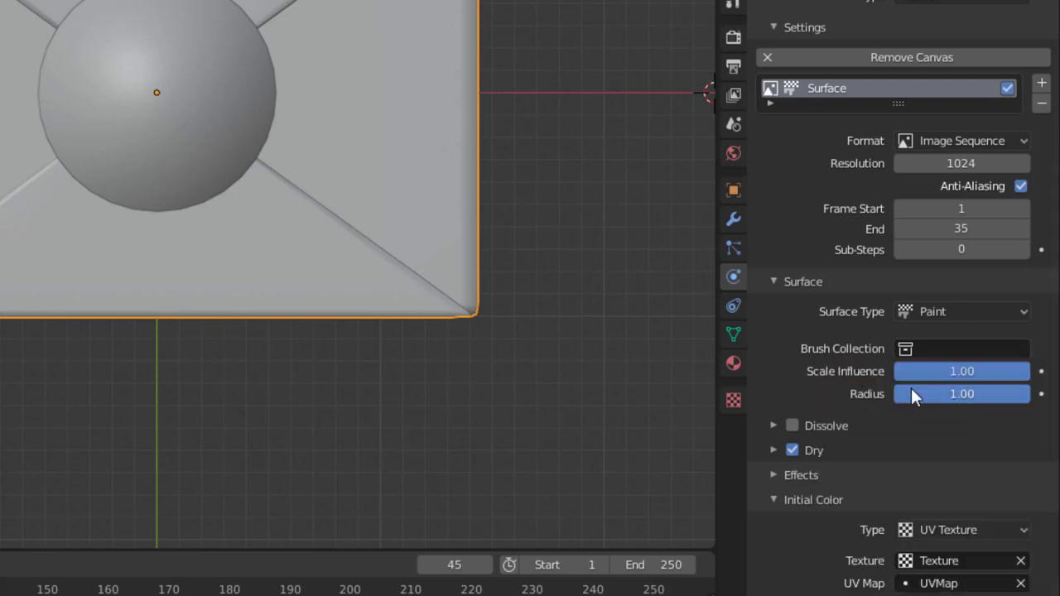
- Set the canvas's cache path to a new Cache10 folder in the stamp project folder and bake the image sequence
{"action": "scroll", "coordinate": [881, 421], "scroll_direction": "down", "scroll_amount": 4}
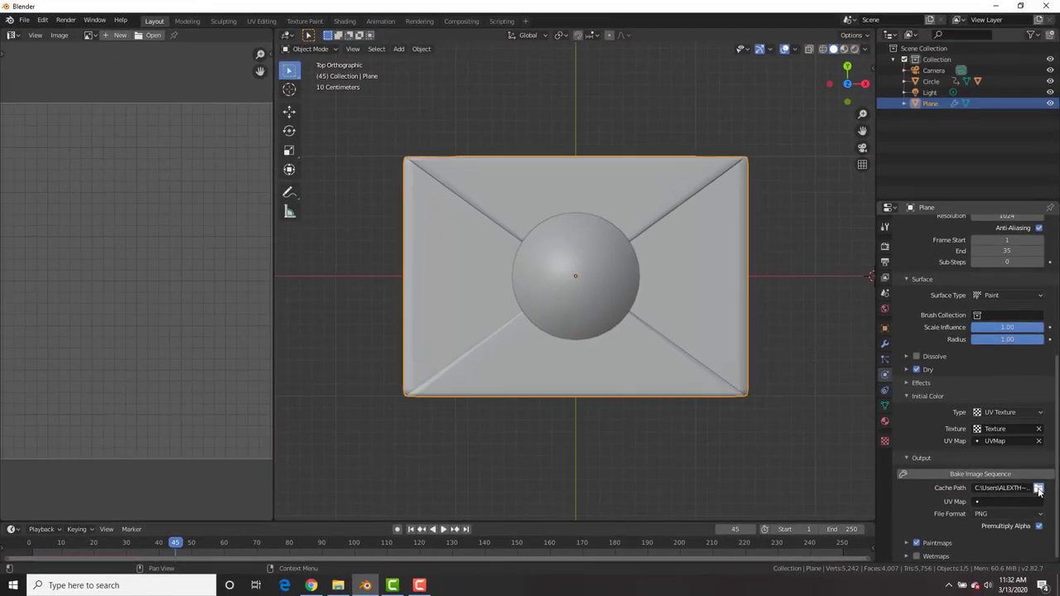
{"action": "left_click", "coordinate": [1034, 489]}
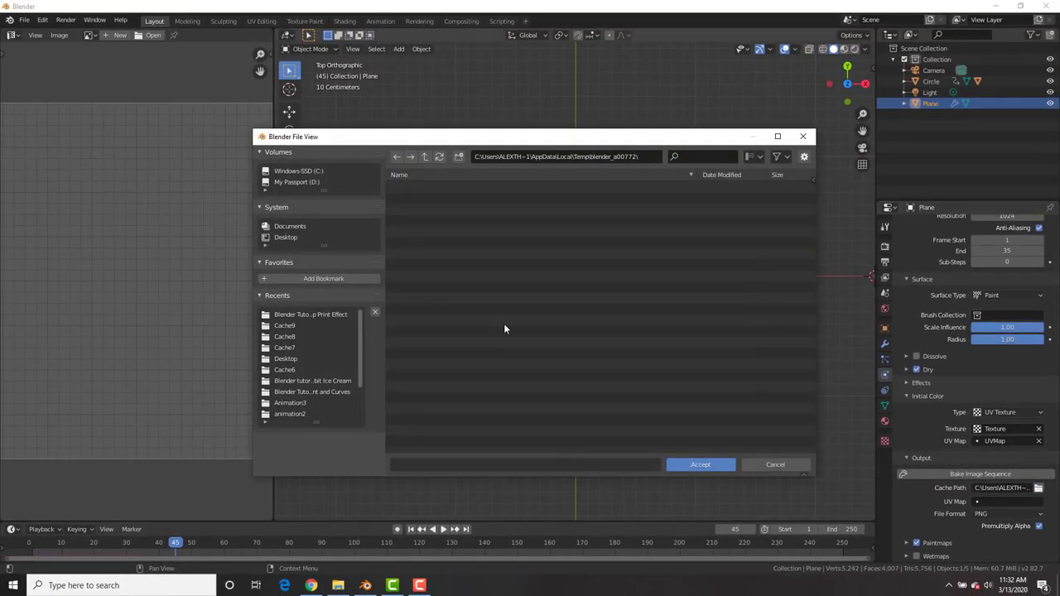
{"action": "left_click", "coordinate": [321, 315]}
{"action": "left_click", "coordinate": [458, 157]}
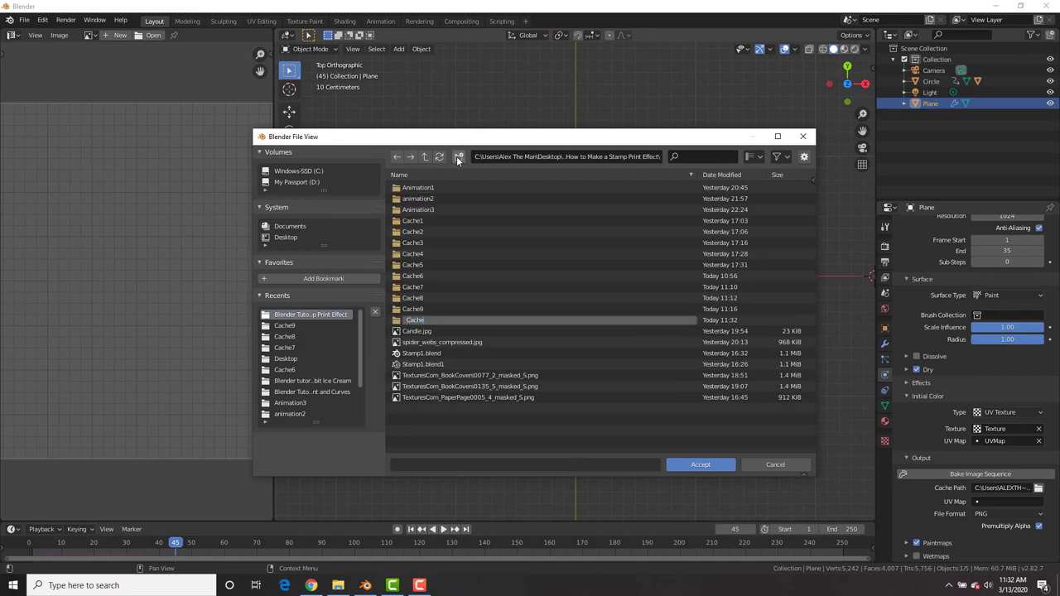
{"action": "key", "text": "Return"}
{"action": "double_click", "coordinate": [422, 321]}
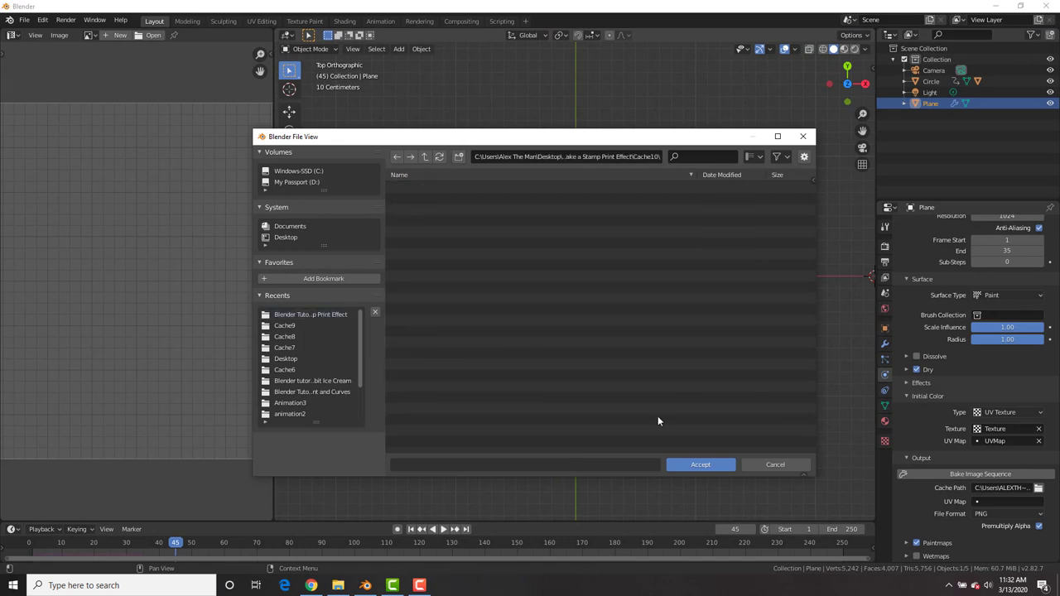
{"action": "left_click", "coordinate": [693, 465]}
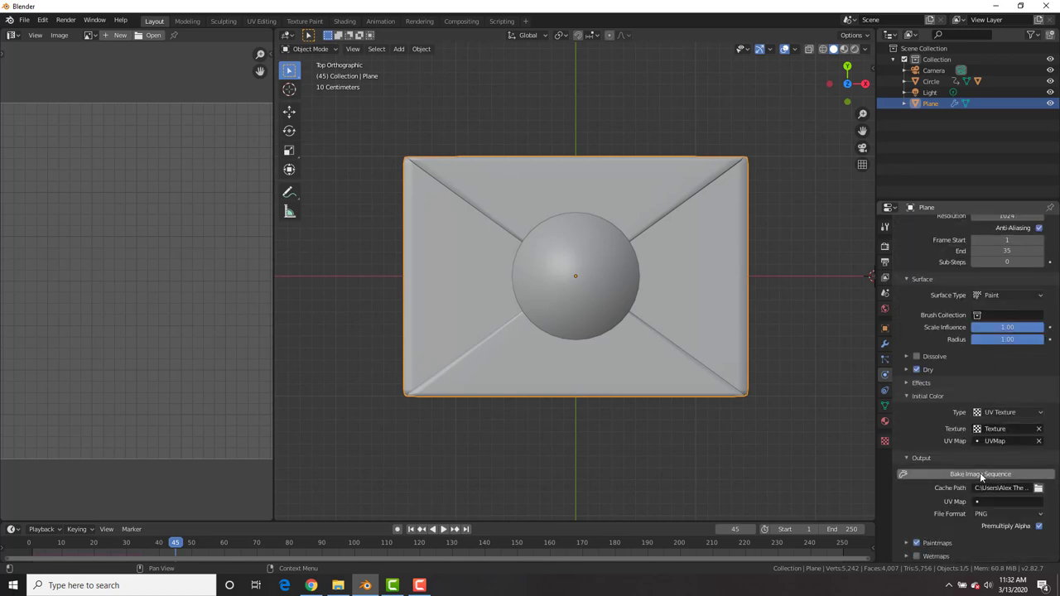
{"action": "left_click", "coordinate": [982, 475]}
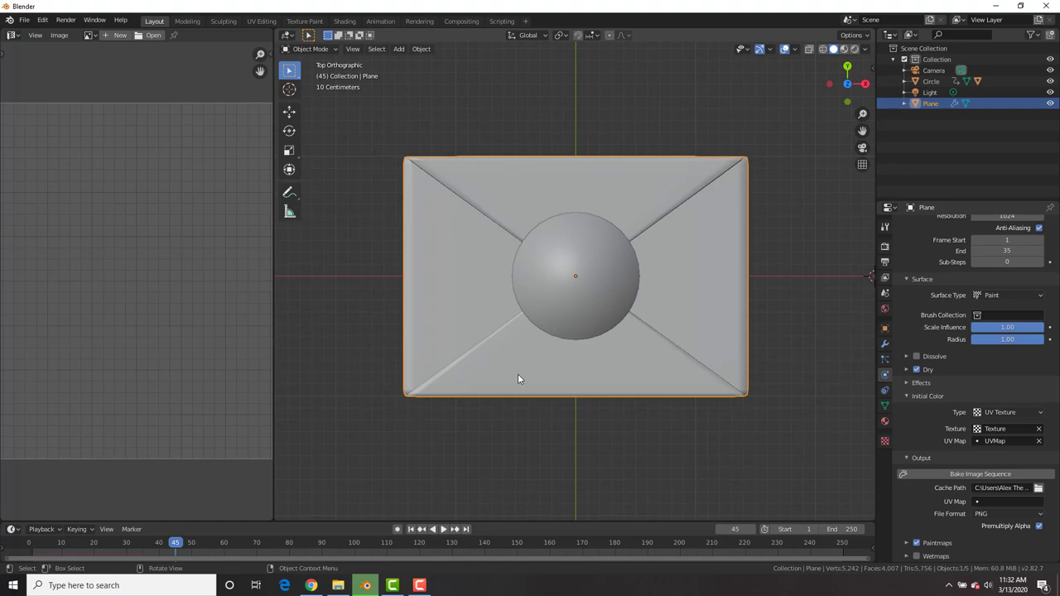
- Create a new material for the envelope and show its nodes in the Shader Editor
{"action": "left_click", "coordinate": [884, 421]}
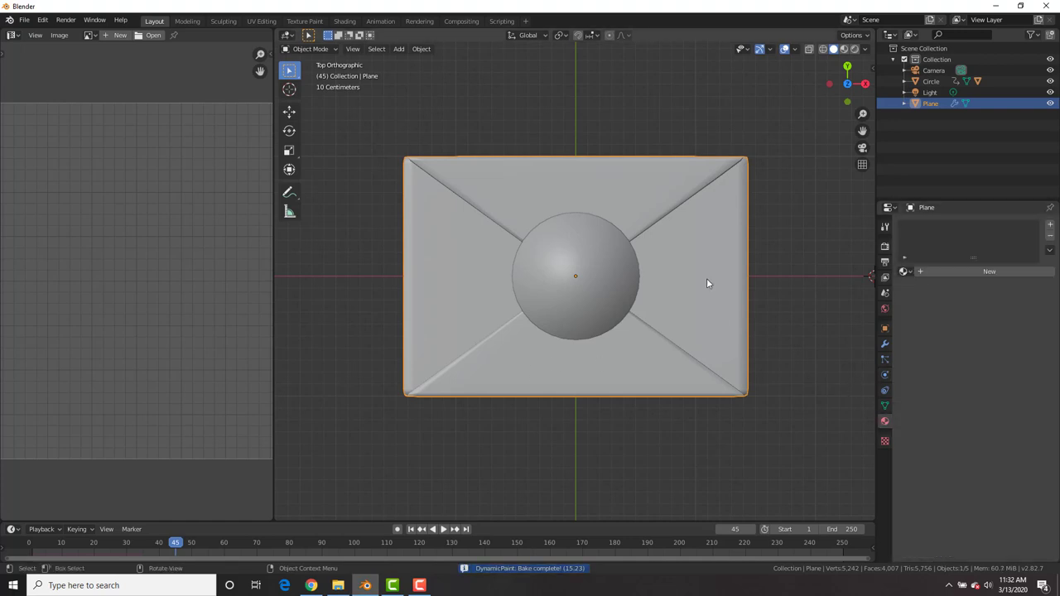
{"action": "left_click", "coordinate": [949, 272]}
{"action": "left_click", "coordinate": [12, 35]}
{"action": "left_click", "coordinate": [50, 88]}
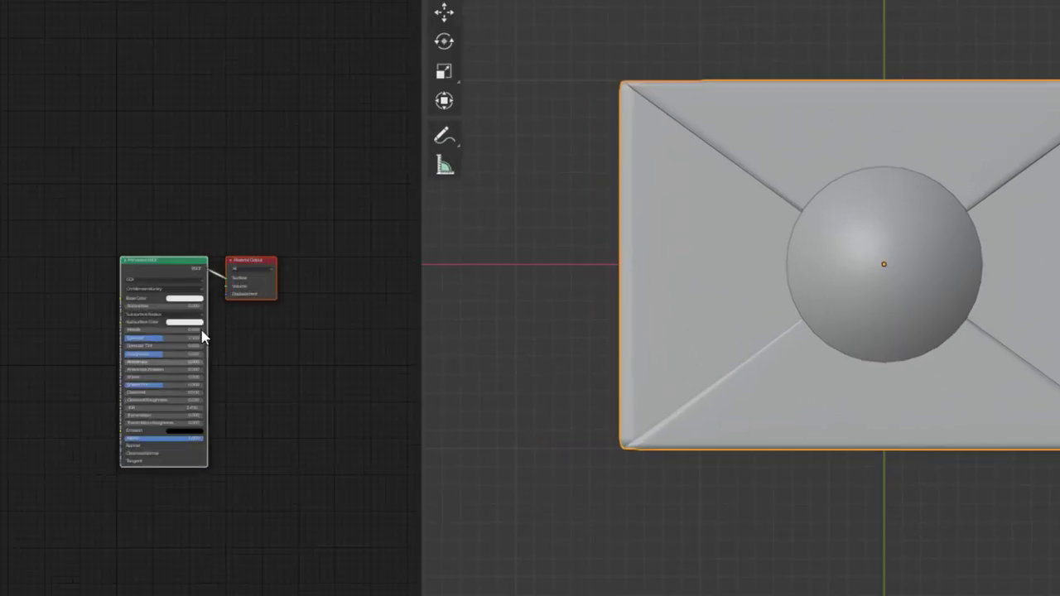
- Add an Image Texture node and connect its Color output to the Principled BSDF's Base Color
{"action": "scroll", "coordinate": [202, 335], "scroll_direction": "up", "scroll_amount": 4}
{"action": "middle_click_drag", "start_coordinate": [201, 335], "coordinate": [383, 279]}
{"action": "key", "text": "shift+a"}
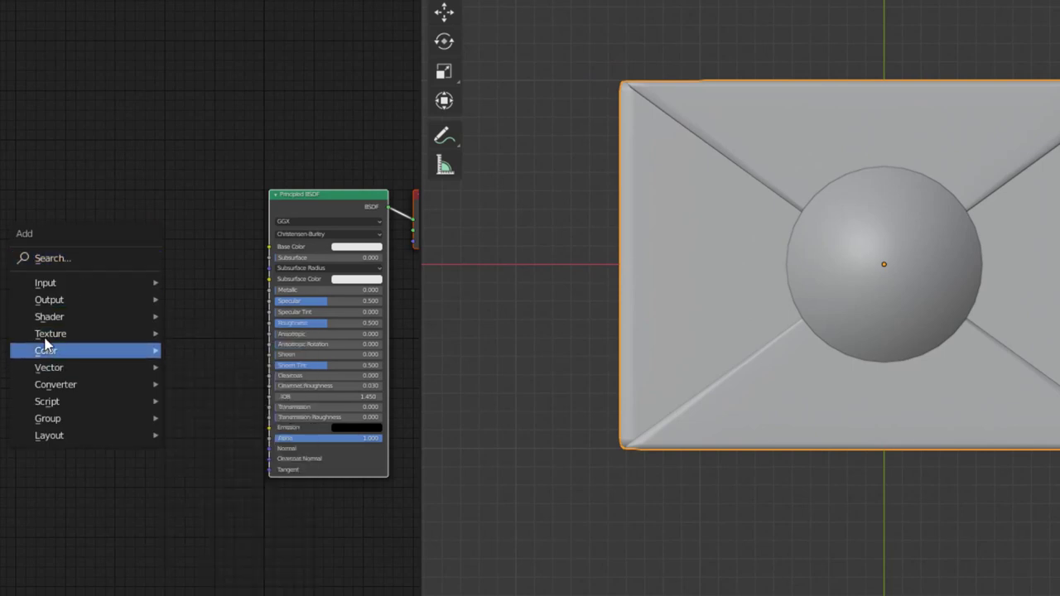
{"action": "mouse_move", "coordinate": [51, 336]}
{"action": "left_click", "coordinate": [217, 467]}
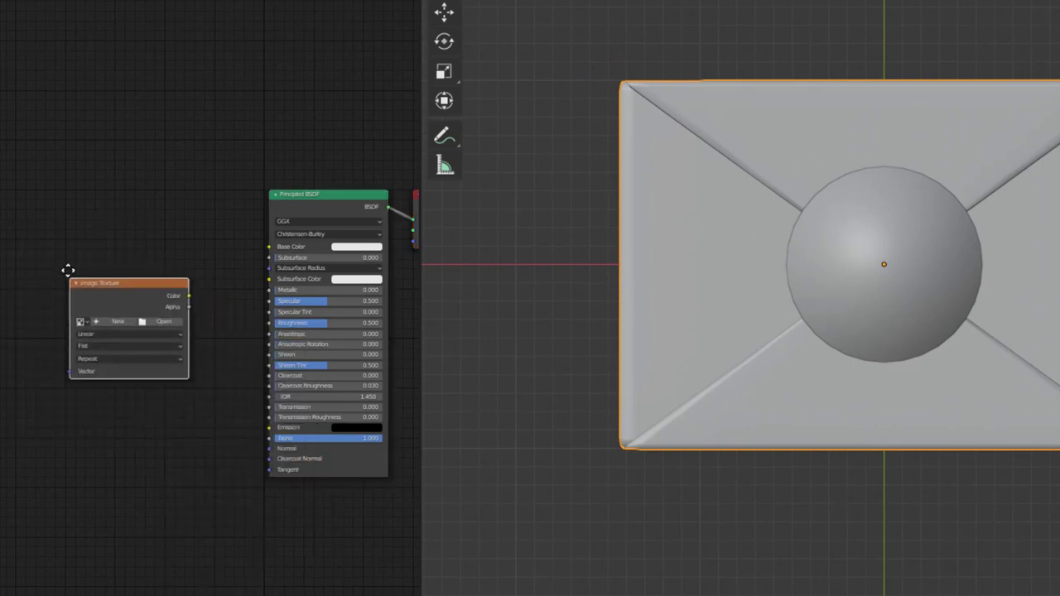
{"action": "left_click", "coordinate": [56, 242]}
{"action": "scroll", "coordinate": [104, 256], "scroll_direction": "up", "scroll_amount": 3}
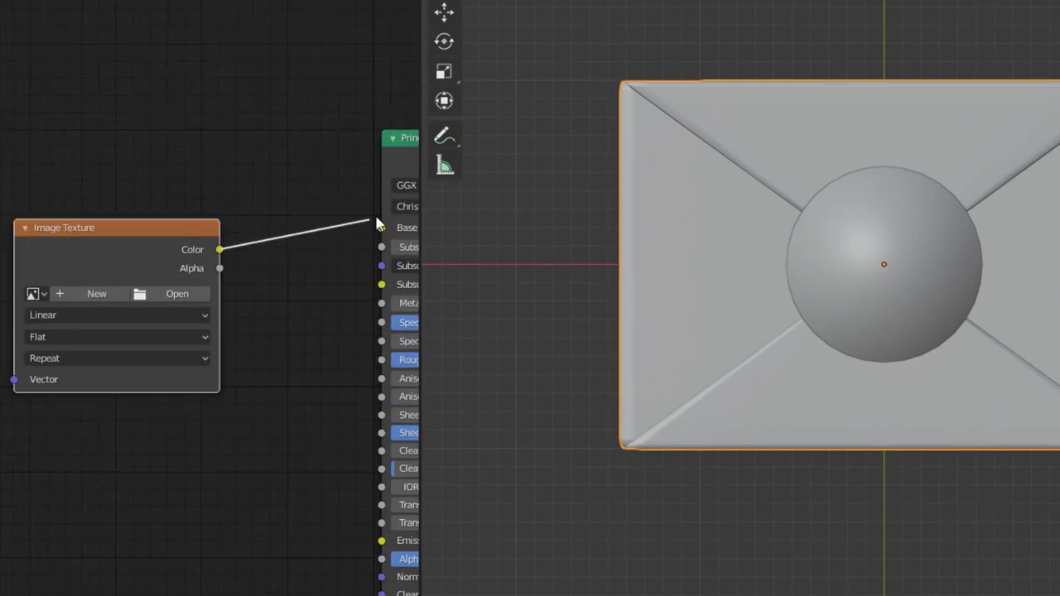
{"action": "left_click_drag", "start_coordinate": [376, 221], "coordinate": [388, 231]}
- Load the baked paintmap0001.png from the Cache10 folder into the Image Texture node
{"action": "left_click", "coordinate": [176, 295]}
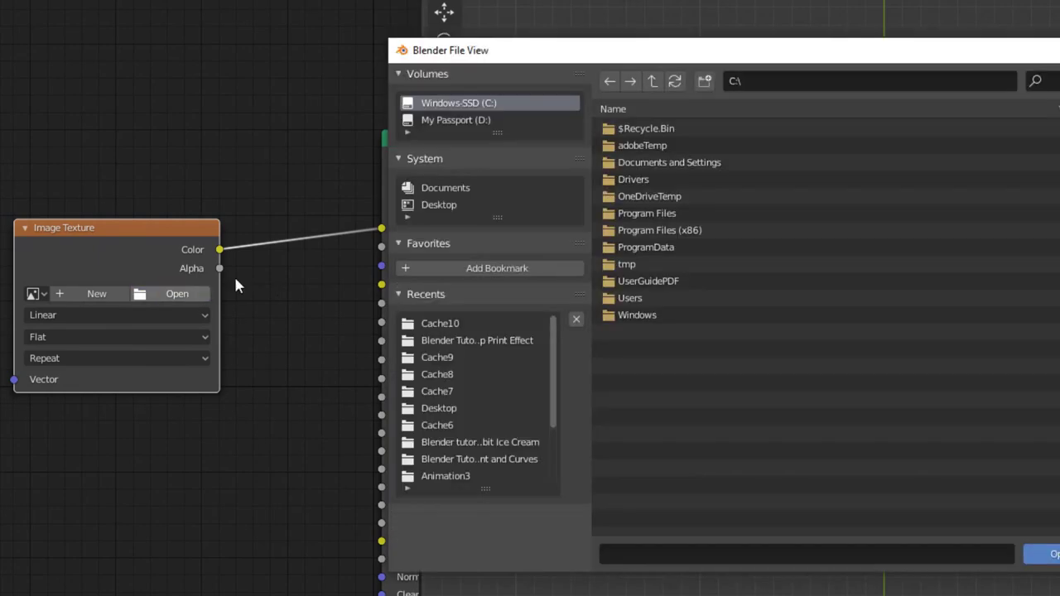
{"action": "left_click", "coordinate": [455, 324]}
{"action": "left_click", "coordinate": [669, 126]}
{"action": "left_click", "coordinate": [1047, 554]}
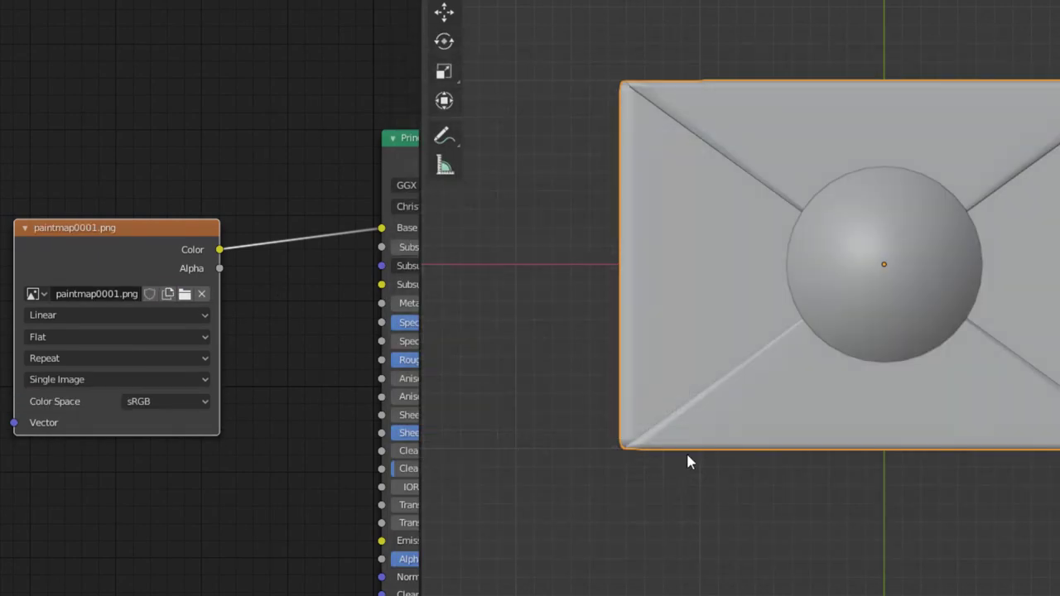
{"action": "middle_click_drag", "start_coordinate": [166, 337], "coordinate": [290, 326]}
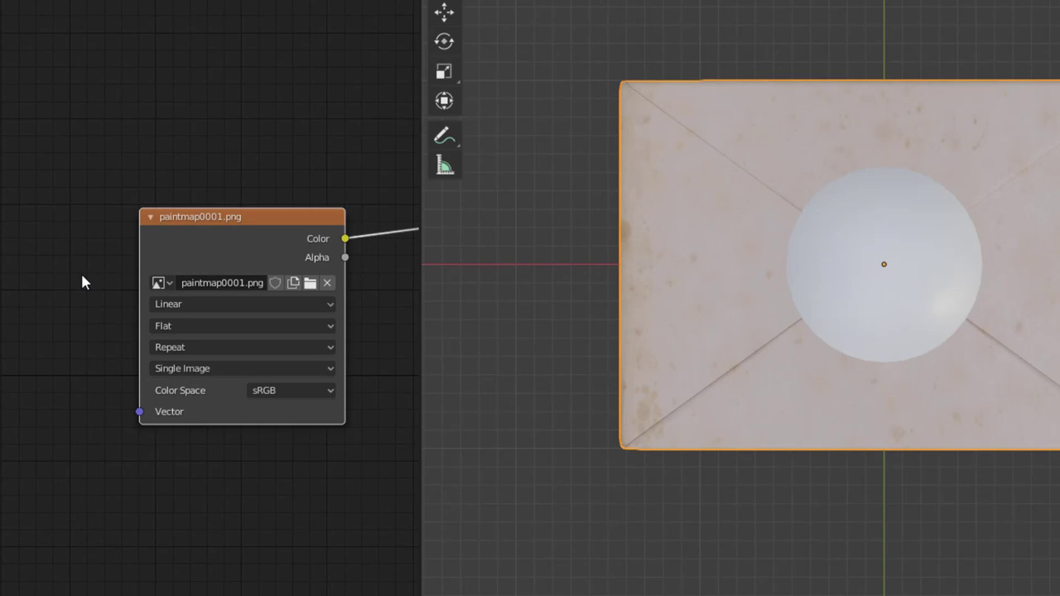
- Add a Texture Coordinate node and connect its UV output to the paintmap image node's Vector input
{"action": "scroll", "coordinate": [47, 152], "scroll_direction": "down", "scroll_amount": 2}
{"action": "middle_click_drag", "start_coordinate": [61, 148], "coordinate": [121, 151]}
{"action": "key", "text": "shift+a"}
{"action": "mouse_move", "coordinate": [108, 101]}
{"action": "left_click", "coordinate": [227, 366]}
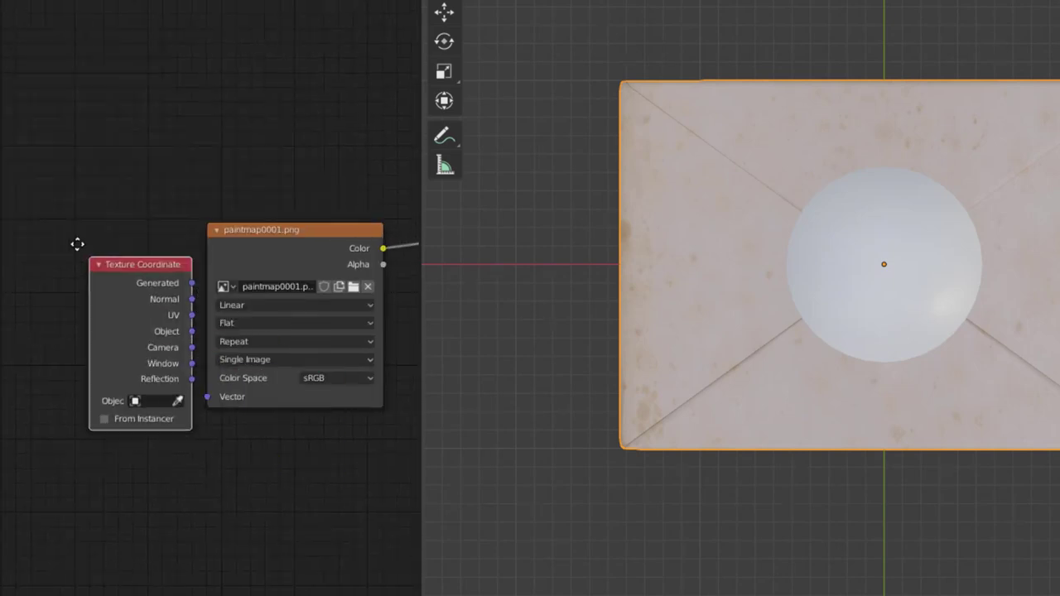
{"action": "left_click", "coordinate": [111, 247]}
{"action": "middle_click_drag", "start_coordinate": [277, 401], "coordinate": [228, 386]}
{"action": "scroll", "coordinate": [228, 386], "scroll_direction": "up", "scroll_amount": 3}
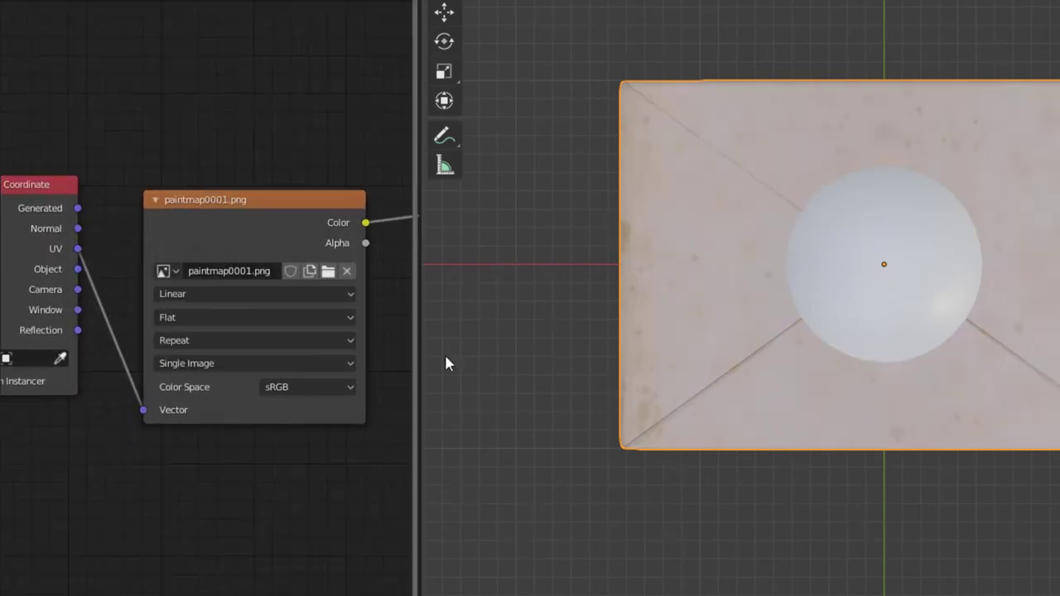
- Set the paintmap image's source to Image Sequence with 35 frames and turn on Auto Refresh
{"action": "left_click_drag", "start_coordinate": [491, 331], "coordinate": [525, 331]}
{"action": "left_click", "coordinate": [294, 364]}
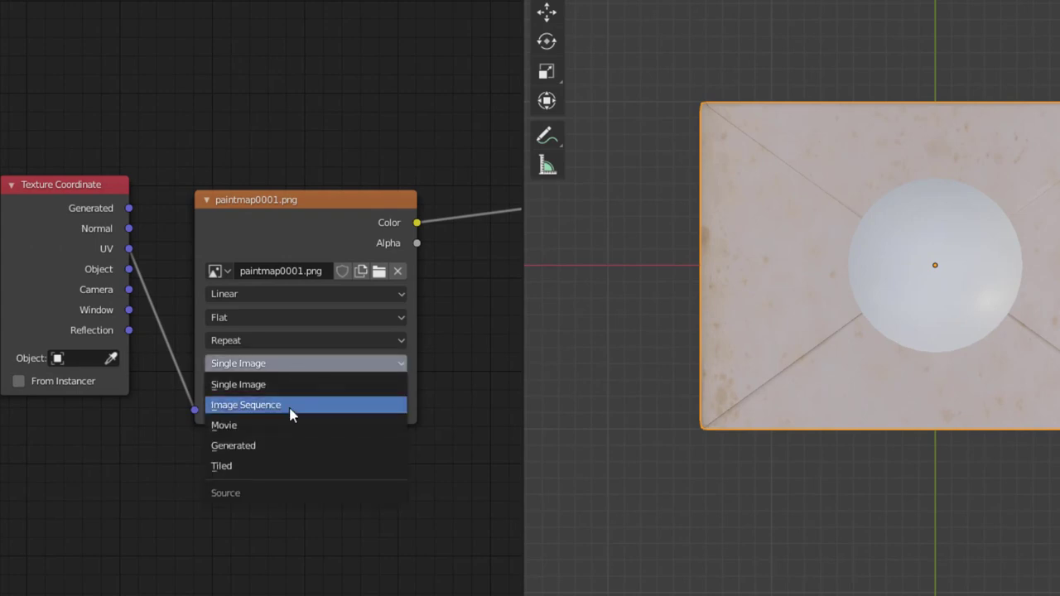
{"action": "left_click", "coordinate": [290, 405]}
{"action": "left_click", "coordinate": [307, 410]}
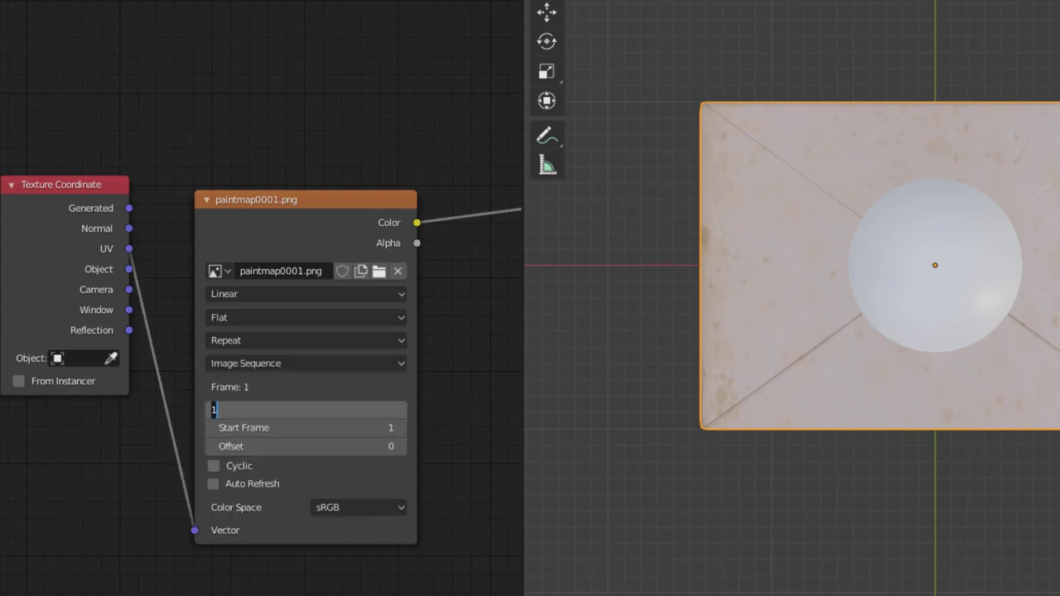
{"action": "type", "text": "35"}
{"action": "key", "text": "Return"}
{"action": "left_click", "coordinate": [214, 484]}
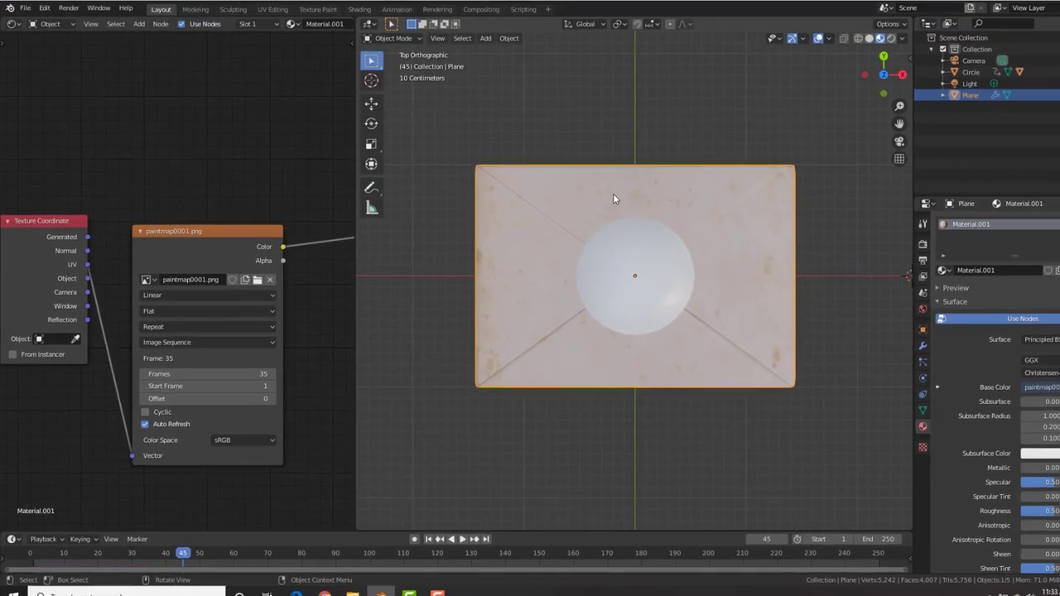
- Play the animation and examine the stamp's imprint on the envelope from several angles
{"action": "middle_click_drag", "start_coordinate": [614, 197], "coordinate": [637, 124]}
{"action": "key", "text": "space"}
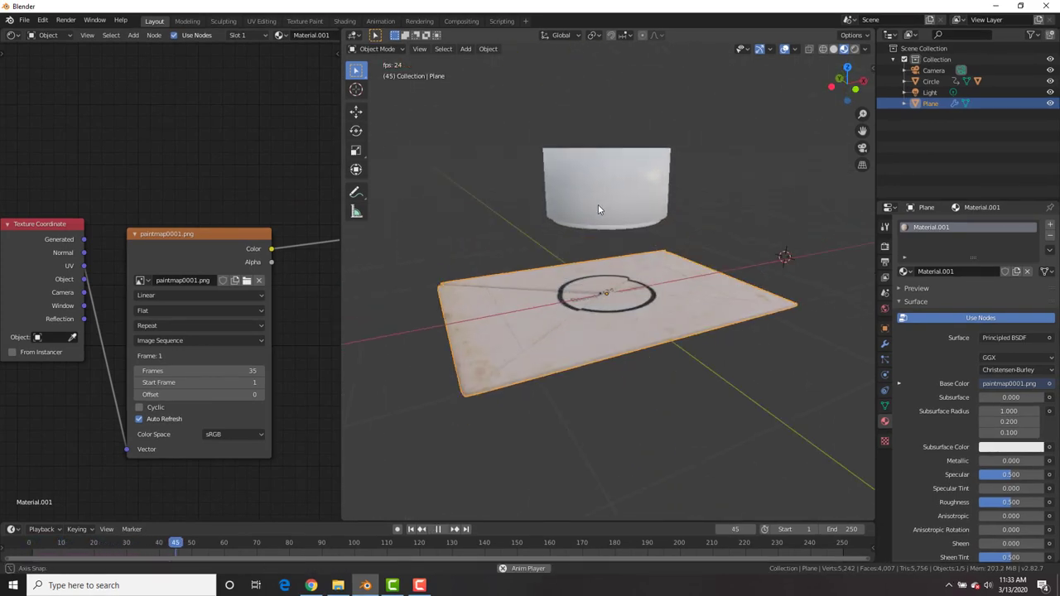
{"action": "middle_click_drag", "start_coordinate": [598, 210], "coordinate": [664, 262]}
{"action": "key", "text": "space"}
{"action": "scroll", "coordinate": [649, 268], "scroll_direction": "up", "scroll_amount": 6}
{"action": "middle_click_drag", "start_coordinate": [588, 344], "coordinate": [672, 345]}
{"action": "scroll", "coordinate": [655, 290], "scroll_direction": "down", "scroll_amount": 2}
{"action": "scroll", "coordinate": [652, 276], "scroll_direction": "down", "scroll_amount": 6}
{"action": "key", "text": "shift+Left"}
{"action": "key", "text": "space"}
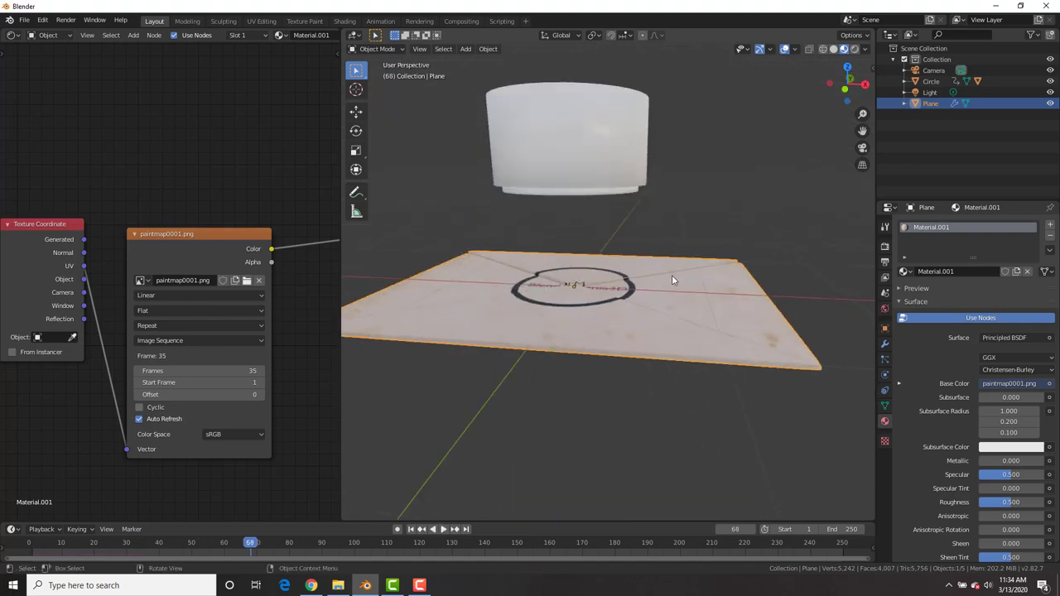
- Add a second material to the envelope with TexturesCom_PaperPage0005_4_masked_S.png as its base colour image texture
{"action": "left_click", "coordinate": [885, 374]}
{"action": "mouse_move", "coordinate": [599, 275]}
{"action": "middle_mouse_down"}
{"action": "mouse_move", "coordinate": [615, 252]}
{"action": "mouse_move", "coordinate": [578, 285]}
{"action": "mouse_move", "coordinate": [625, 338]}
{"action": "mouse_move", "coordinate": [572, 278]}
{"action": "middle_mouse_up"}
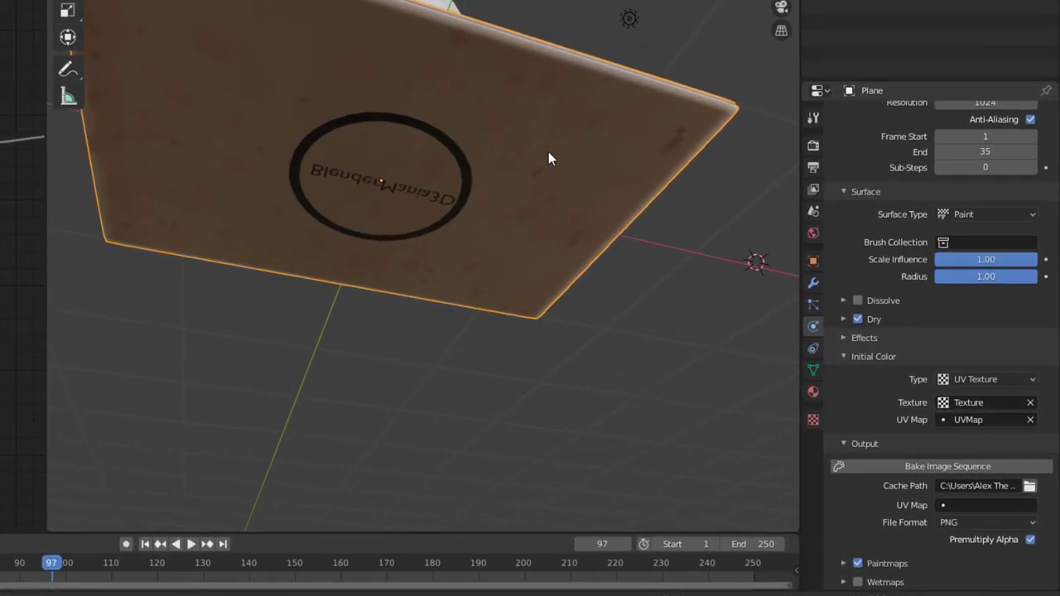
{"action": "left_click", "coordinate": [879, 418]}
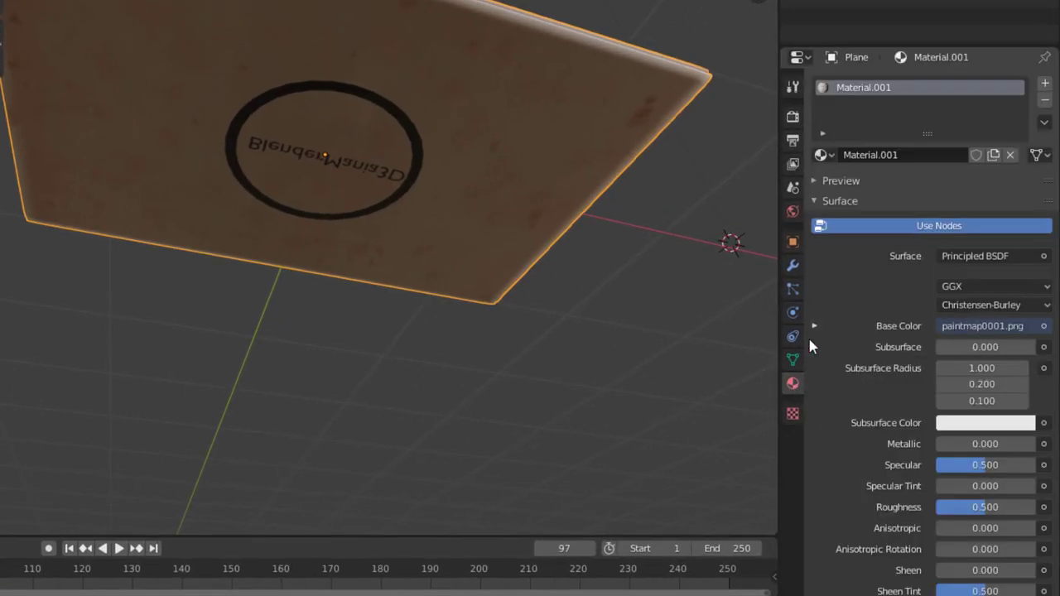
{"action": "left_click", "coordinate": [1045, 84]}
{"action": "left_click", "coordinate": [909, 187]}
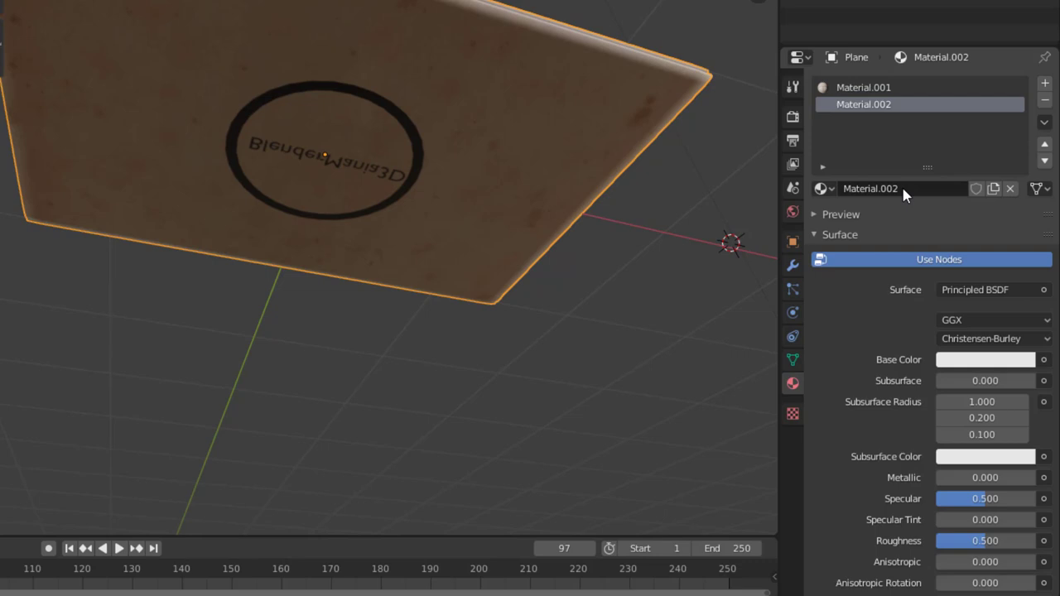
{"action": "left_click", "coordinate": [1043, 359]}
{"action": "left_click", "coordinate": [596, 535]}
{"action": "left_click", "coordinate": [953, 381]}
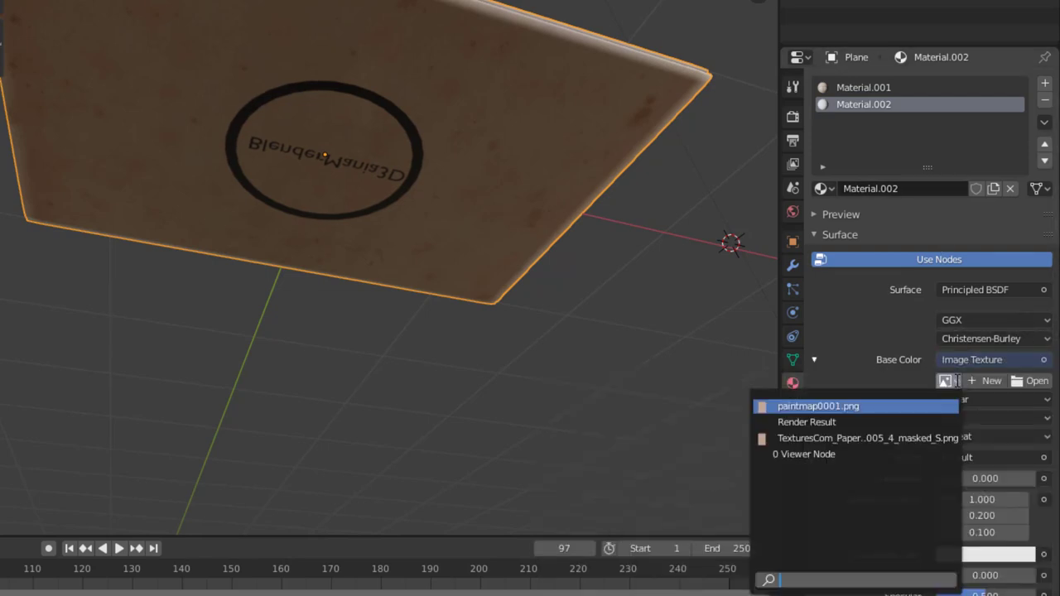
{"action": "left_click", "coordinate": [873, 438]}
- Assign the second, plain paper material to the envelope's underside face and replay the animation from the first frame
{"action": "key", "text": "Tab"}
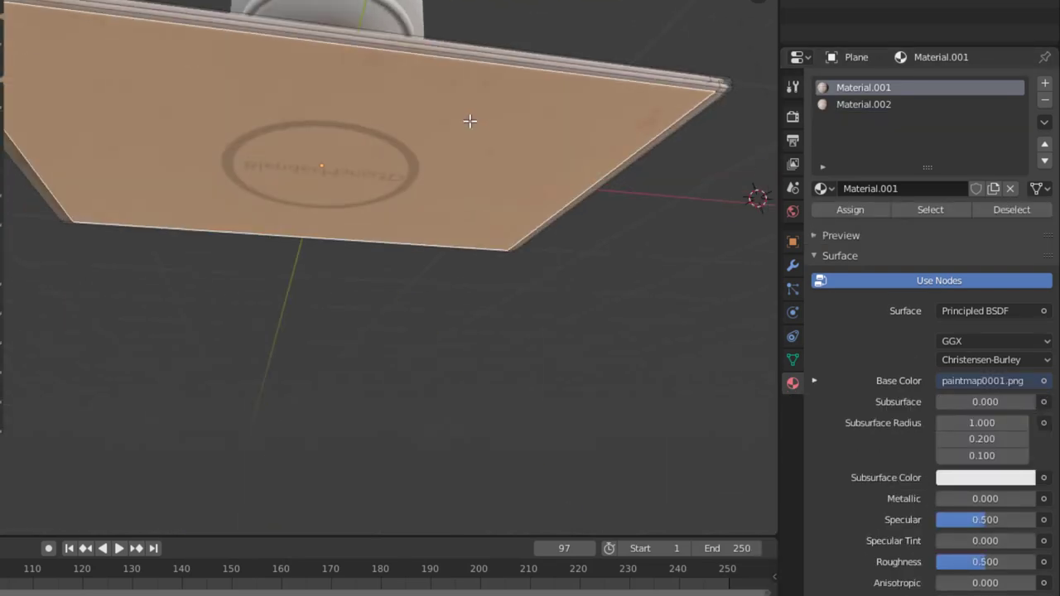
{"action": "left_click", "coordinate": [862, 104]}
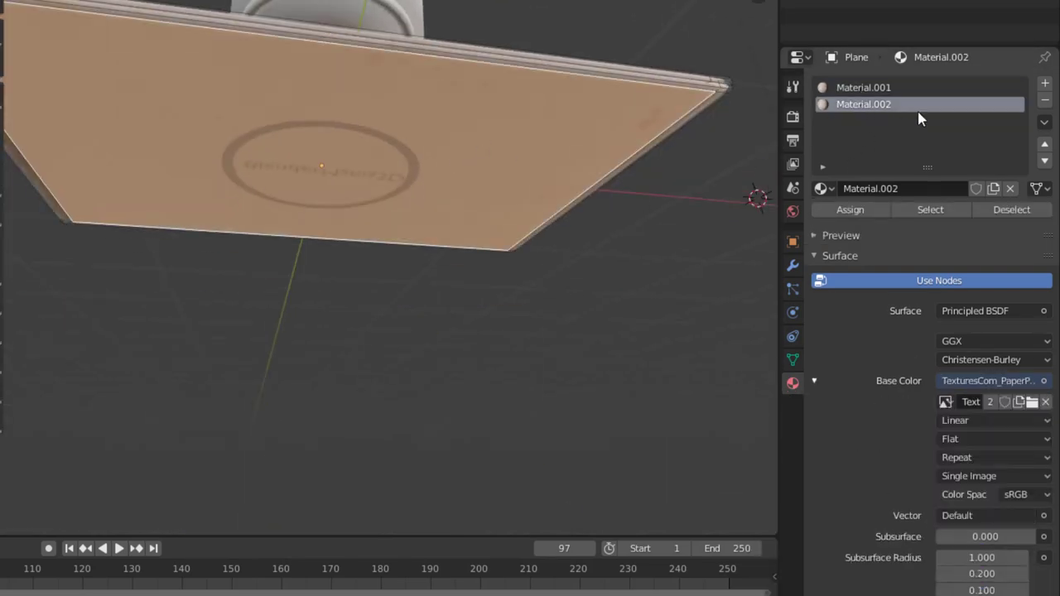
{"action": "left_click", "coordinate": [843, 207]}
{"action": "key", "text": "Tab"}
{"action": "middle_click_drag", "start_coordinate": [396, 141], "coordinate": [393, 241]}
{"action": "key", "text": "shift+Left"}
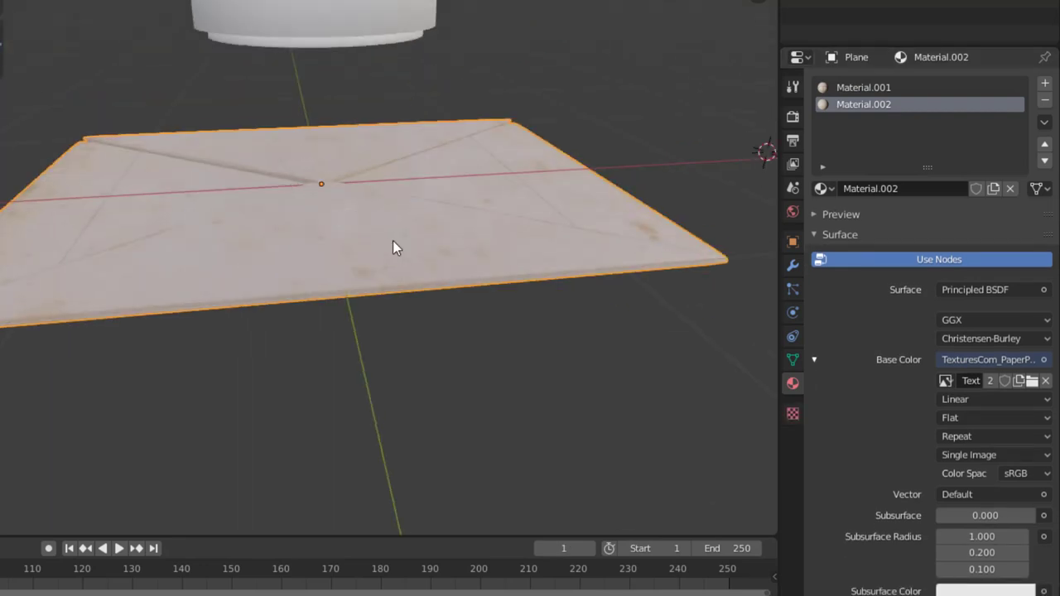
{"action": "key", "text": "space"}
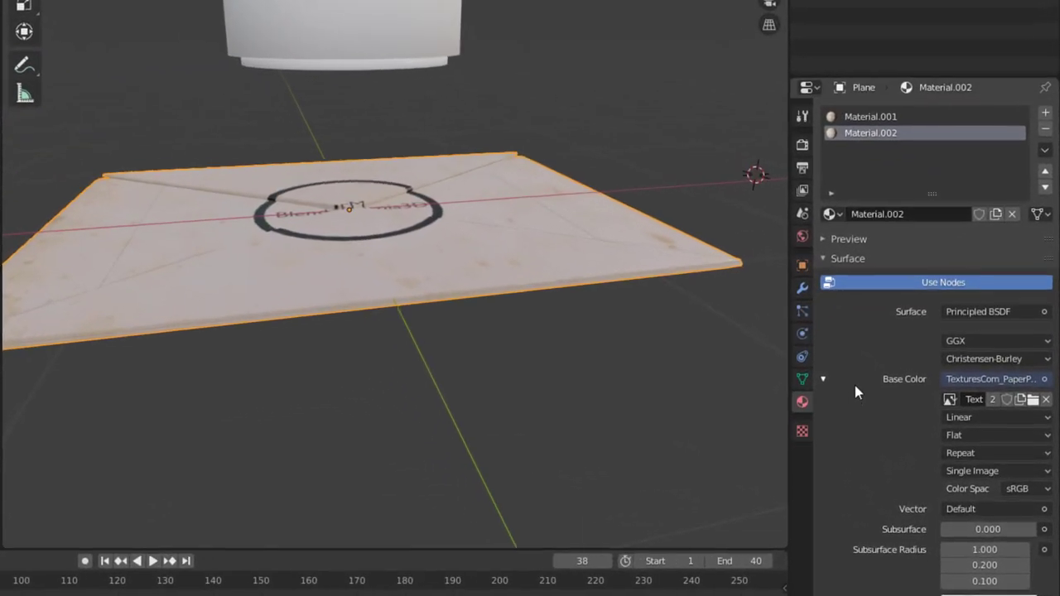
- Add a Basis shape key and a second shape key to the envelope mesh
{"action": "left_click", "coordinate": [885, 405]}
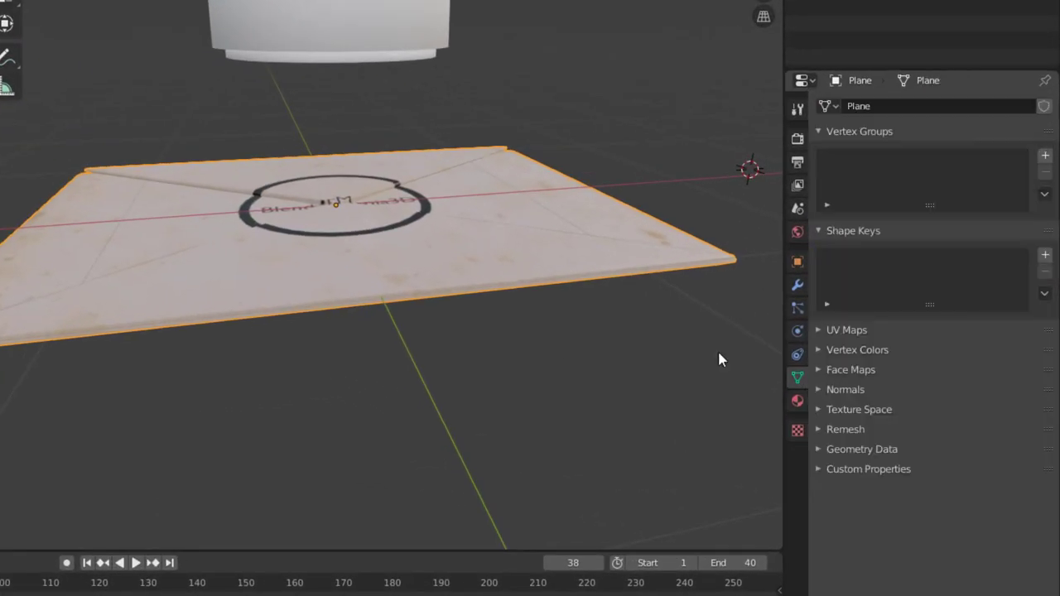
{"action": "left_click", "coordinate": [1045, 255]}
{"action": "left_click", "coordinate": [1044, 255]}
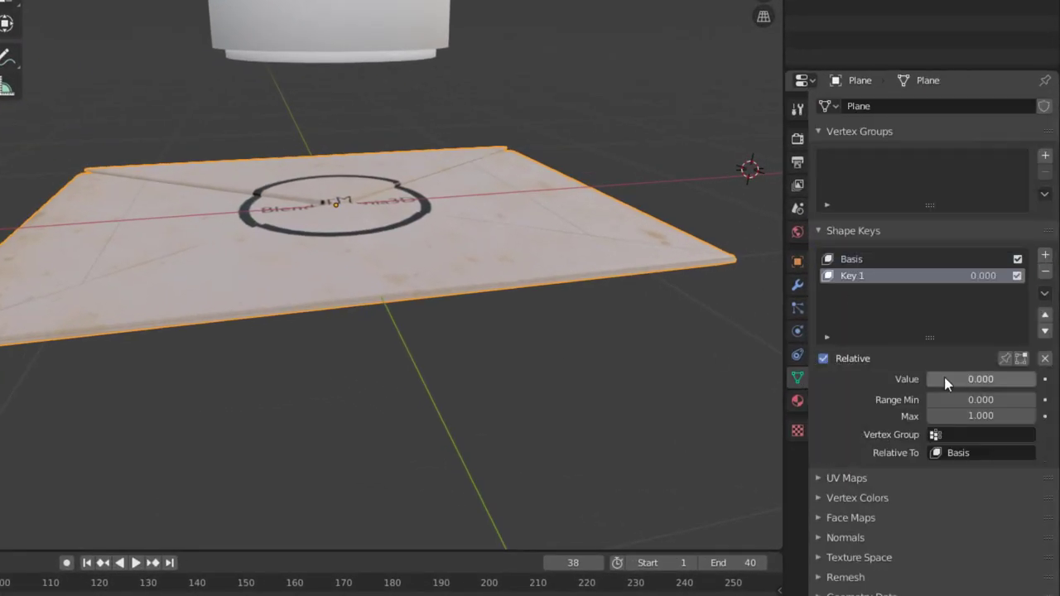
- Move the selected geometry of the envelope slightly along the Z axis in the Key 1 shape key
{"action": "key", "text": "Tab"}
{"action": "middle_click_drag", "start_coordinate": [363, 192], "coordinate": [326, 258]}
{"action": "middle_click_drag", "start_coordinate": [533, 242], "coordinate": [540, 90]}
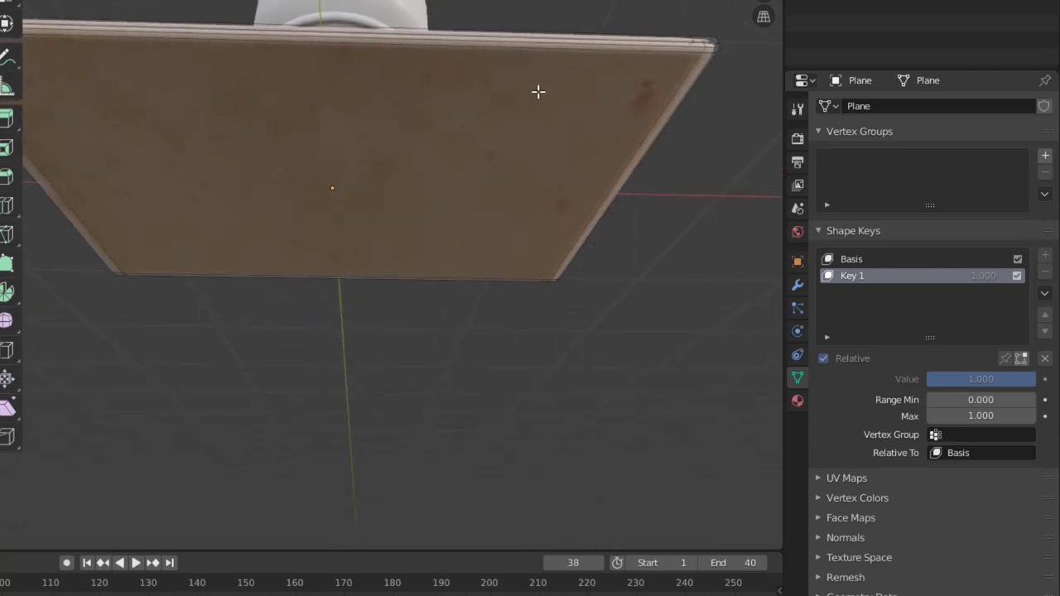
{"action": "key", "text": "a"}
{"action": "middle_click_drag", "start_coordinate": [435, 130], "coordinate": [500, 182]}
{"action": "key", "text": "ctrl+KP_Add"}
{"action": "left_click", "coordinate": [512, 266]}
{"action": "key", "text": "g"}
{"action": "key", "text": "z"}
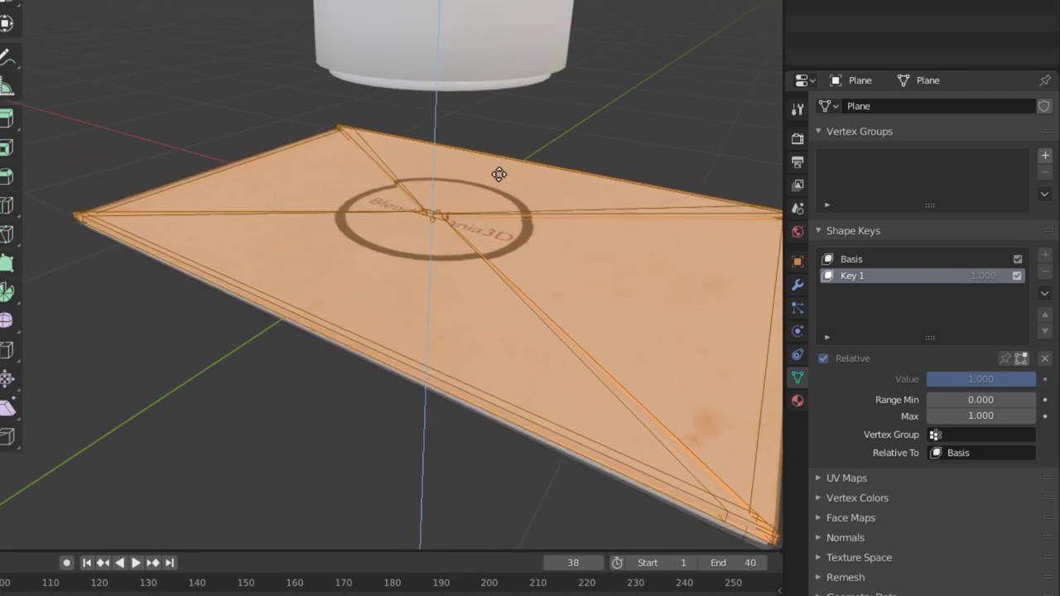
{"action": "left_click", "coordinate": [500, 174]}
{"action": "key", "text": "Tab"}
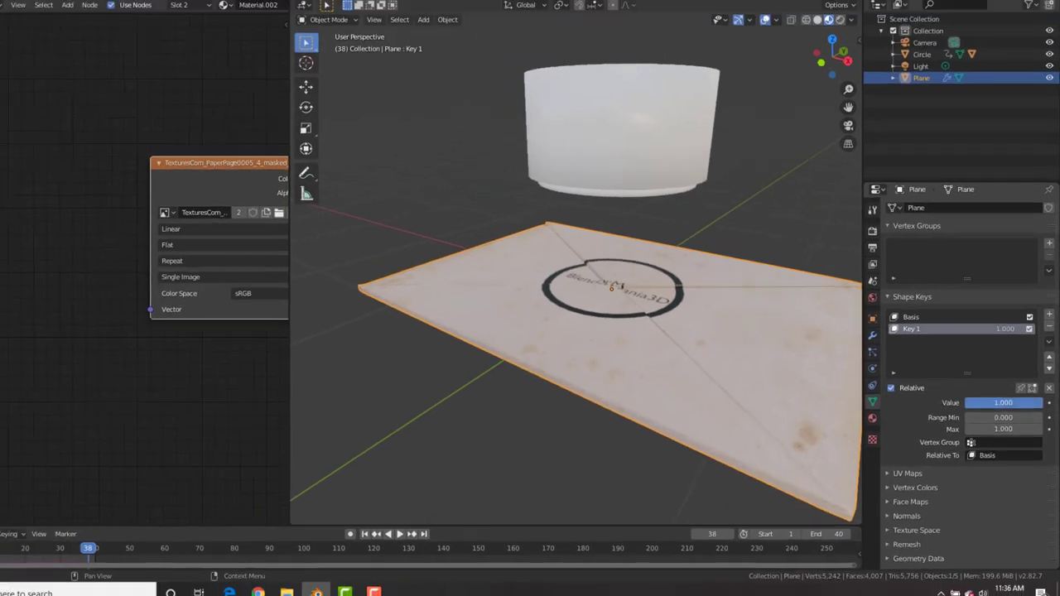
- Preview the envelope's Key 1 shape by sweeping its value between 0 and 1, including at frame 14 with the stamp down
{"action": "left_click_drag", "start_coordinate": [1020, 402], "coordinate": [945, 403]}
{"action": "middle_click_drag", "start_coordinate": [710, 269], "coordinate": [726, 294]}
{"action": "left_click_drag", "start_coordinate": [977, 403], "coordinate": [1045, 403]}
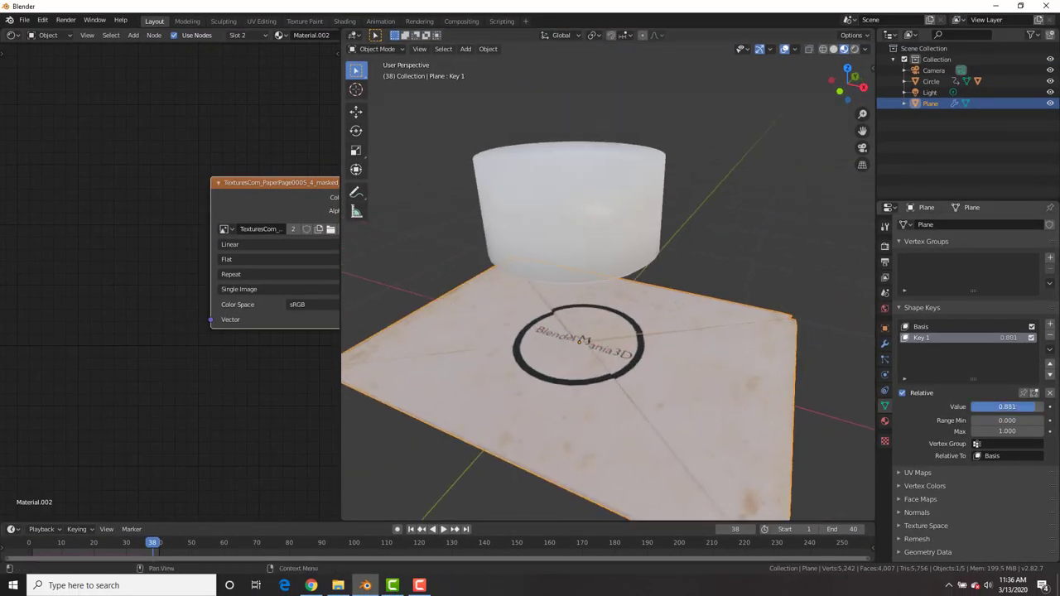
{"action": "left_click", "coordinate": [572, 239]}
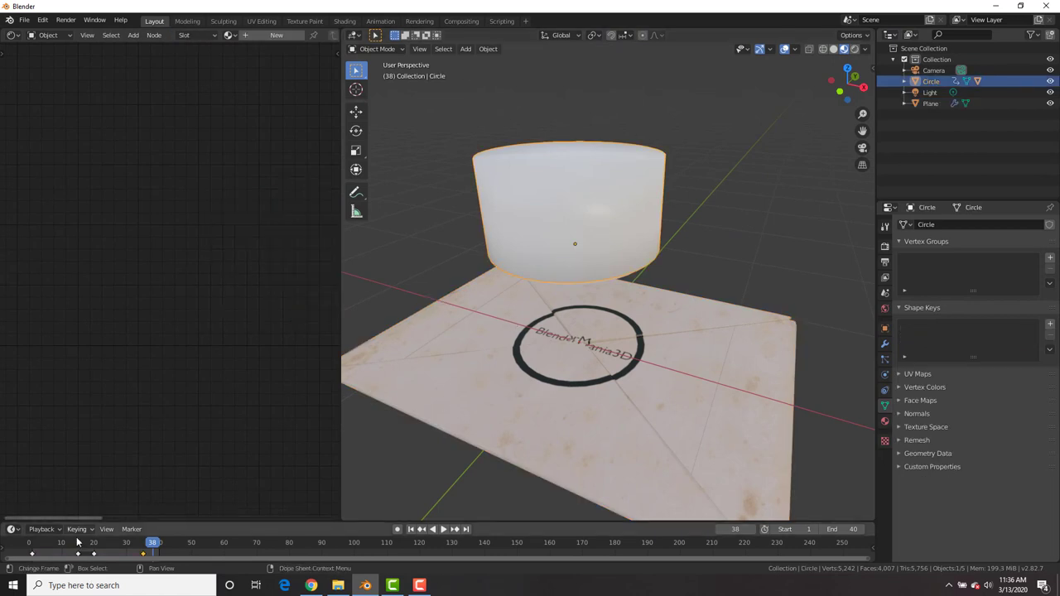
{"action": "left_click_drag", "start_coordinate": [77, 542], "coordinate": [75, 547]}
{"action": "left_click", "coordinate": [710, 387]}
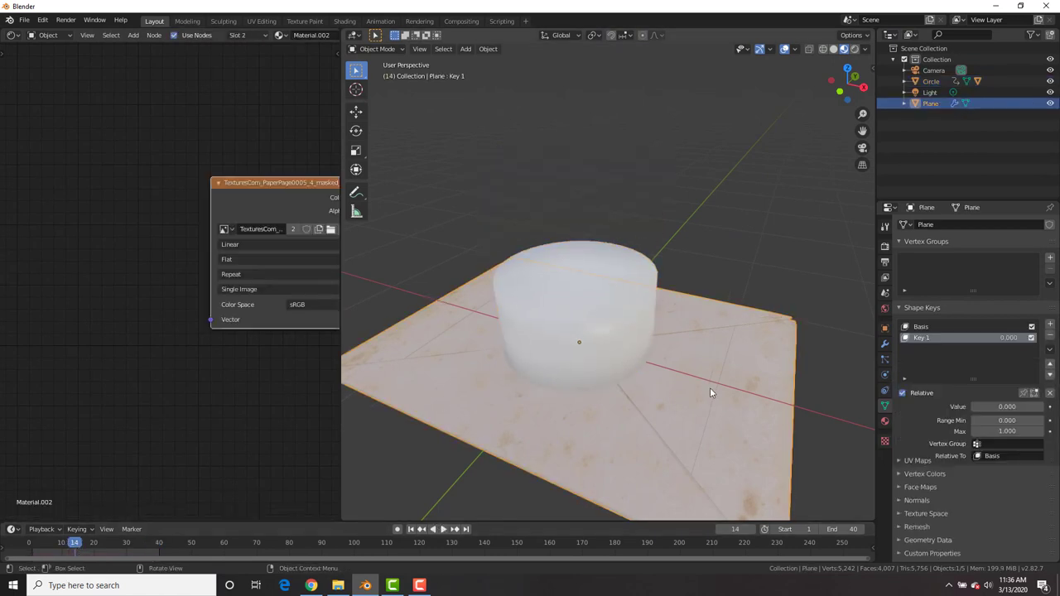
{"action": "middle_click_drag", "start_coordinate": [710, 388], "coordinate": [712, 356]}
{"action": "left_click_drag", "start_coordinate": [1042, 407], "coordinate": [972, 406]}
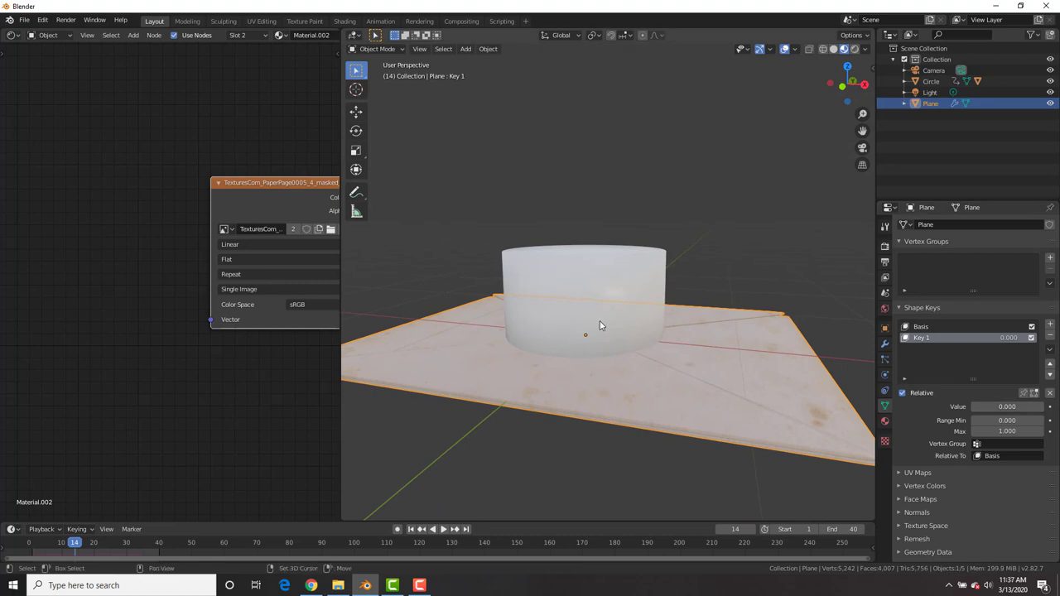
- Keyframe the envelope's Key 1 value at 1.000 on frame 1
{"action": "key", "text": "shift+Left"}
{"action": "left_click_drag", "start_coordinate": [978, 406], "coordinate": [1040, 412]}
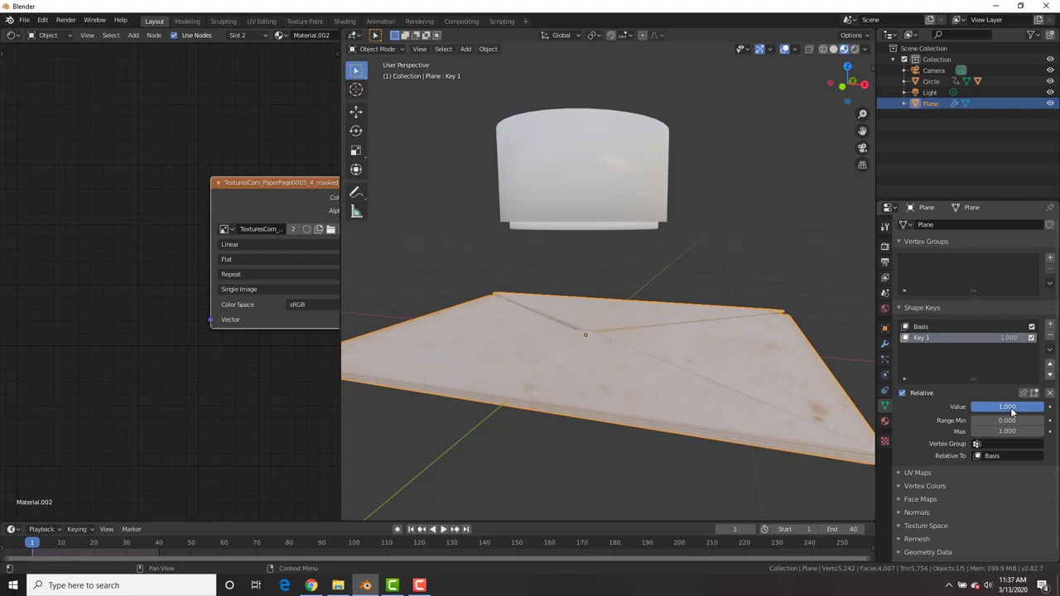
{"action": "key", "text": "i"}
- Keyframe the envelope's Key 1 value at 0.000 on frames 15 and 20, matching the stamp's contact keyframes
{"action": "left_click", "coordinate": [534, 191]}
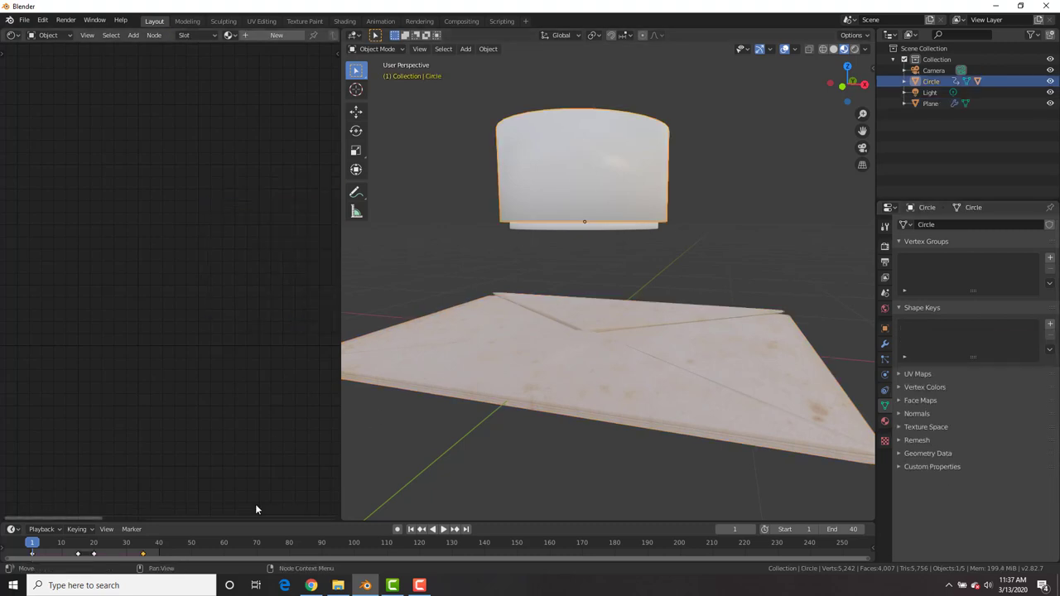
{"action": "left_click", "coordinate": [78, 545]}
{"action": "left_click", "coordinate": [658, 381]}
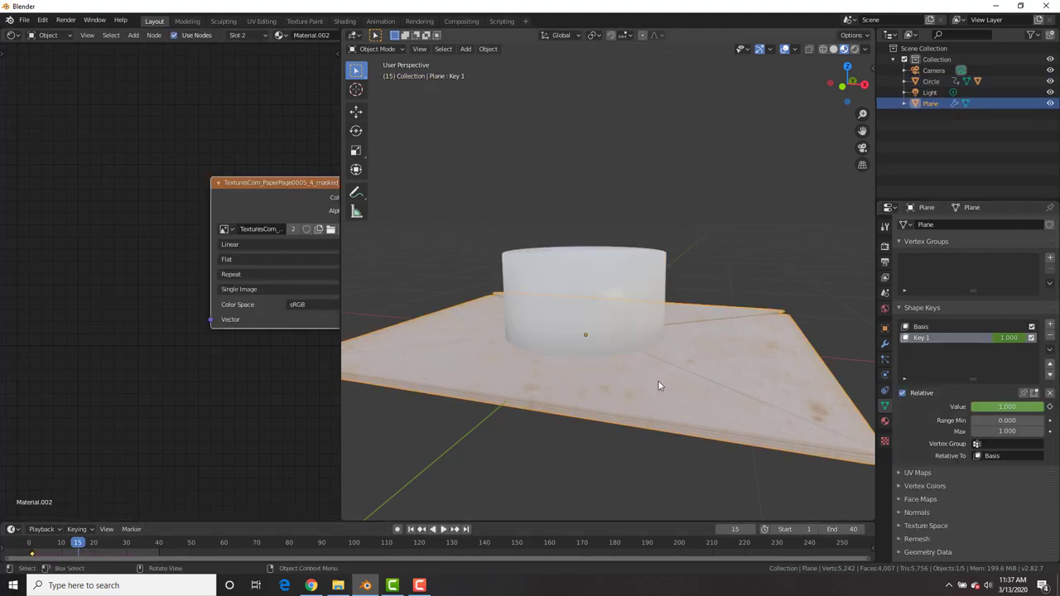
{"action": "left_click", "coordinate": [616, 309]}
{"action": "left_click_drag", "start_coordinate": [91, 547], "coordinate": [93, 547]}
{"action": "left_click", "coordinate": [700, 357]}
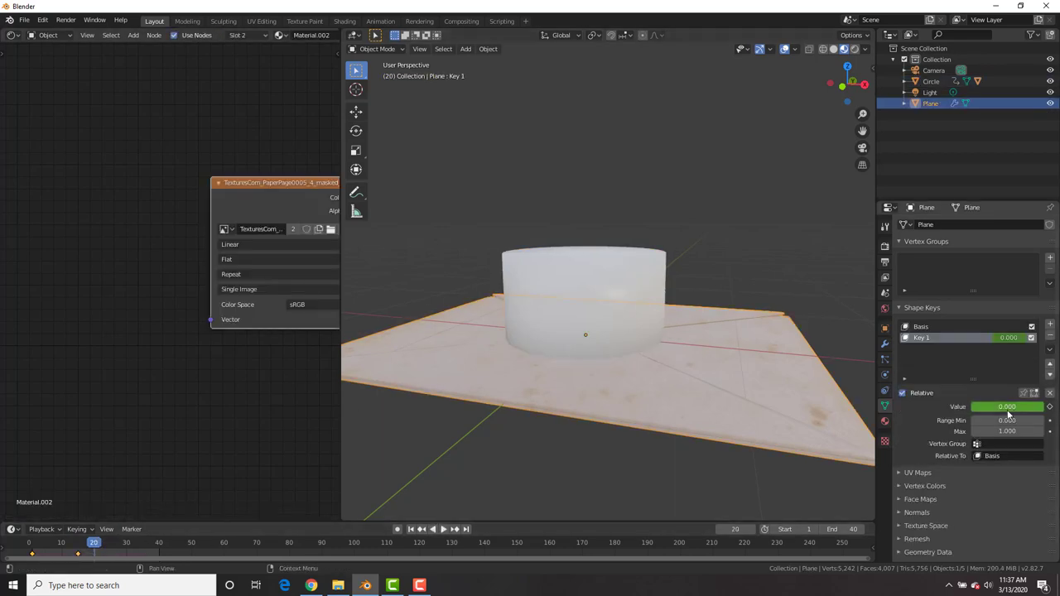
- Keyframe the envelope's Key 1 value at 1.000 on frame 28, as the stamp lifts off
{"action": "left_click", "coordinate": [144, 544]}
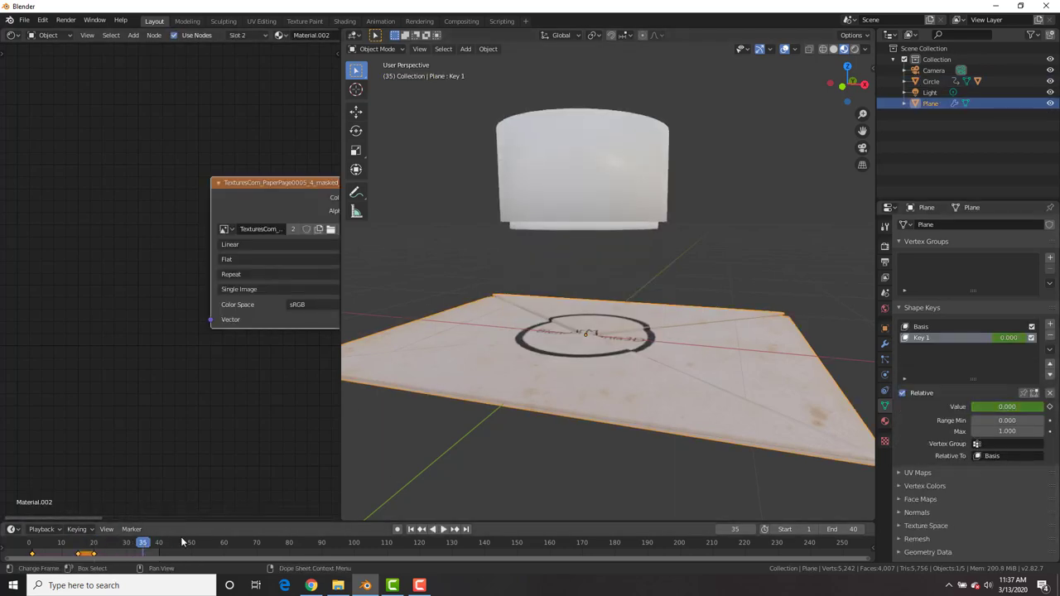
{"action": "left_click_drag", "start_coordinate": [144, 545], "coordinate": [120, 544]}
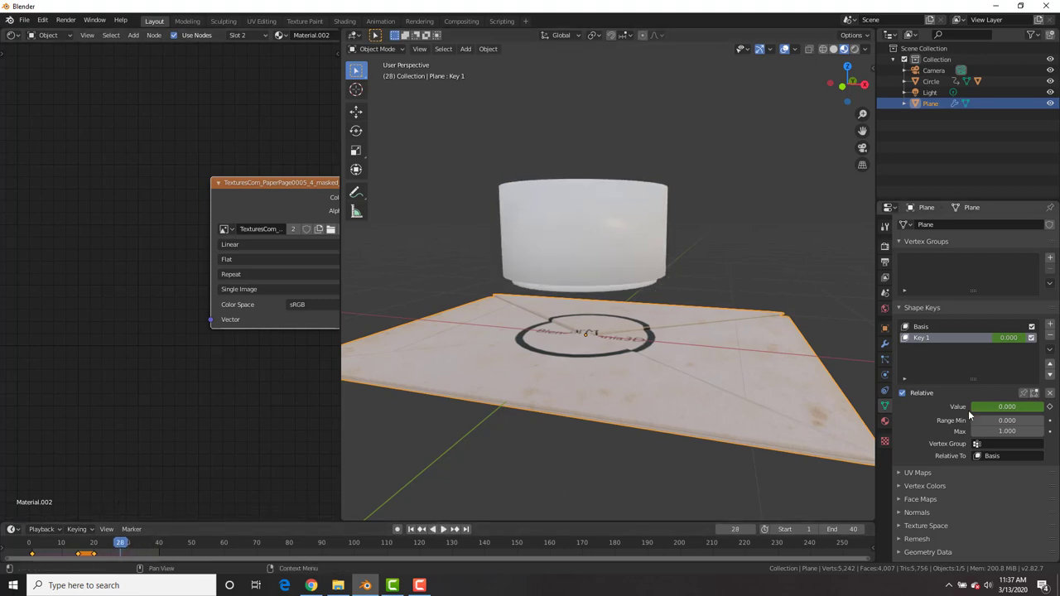
{"action": "left_click_drag", "start_coordinate": [969, 410], "coordinate": [1029, 410]}
{"action": "key", "text": "i"}
- Play the animation and examine how the envelope compresses and recovers under the stamp
{"action": "key", "text": "space"}
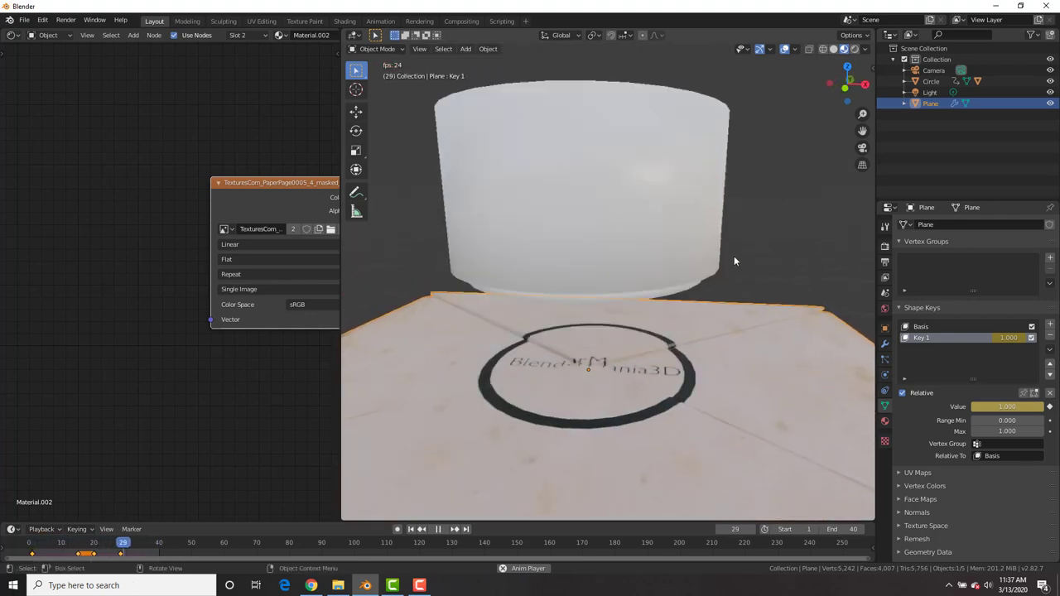
{"action": "scroll", "coordinate": [734, 258], "scroll_direction": "down", "scroll_amount": 6}
{"action": "middle_click_drag", "start_coordinate": [732, 258], "coordinate": [726, 299]}
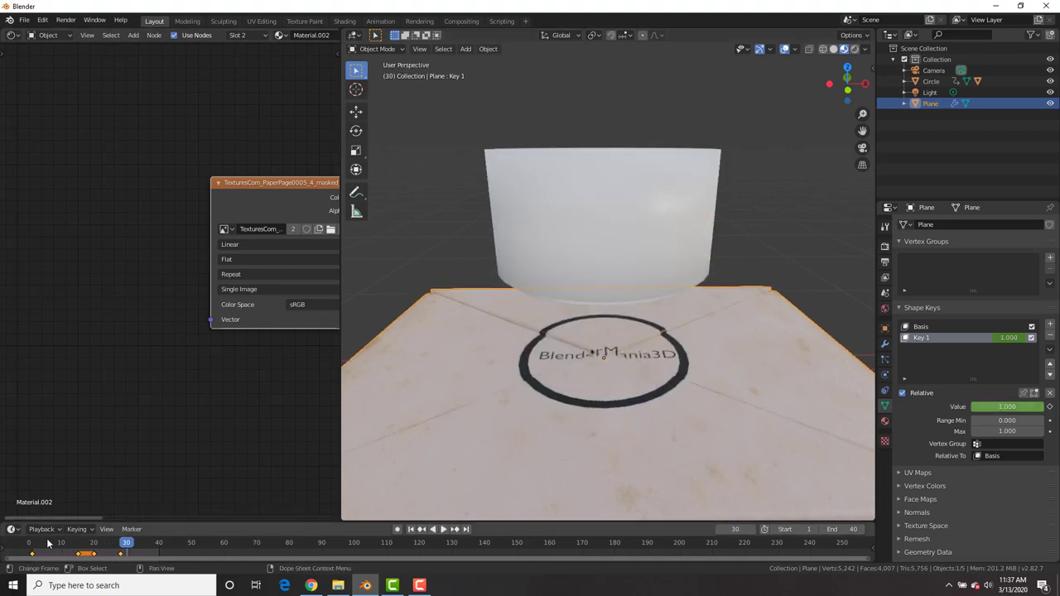
{"action": "key", "text": "space"}
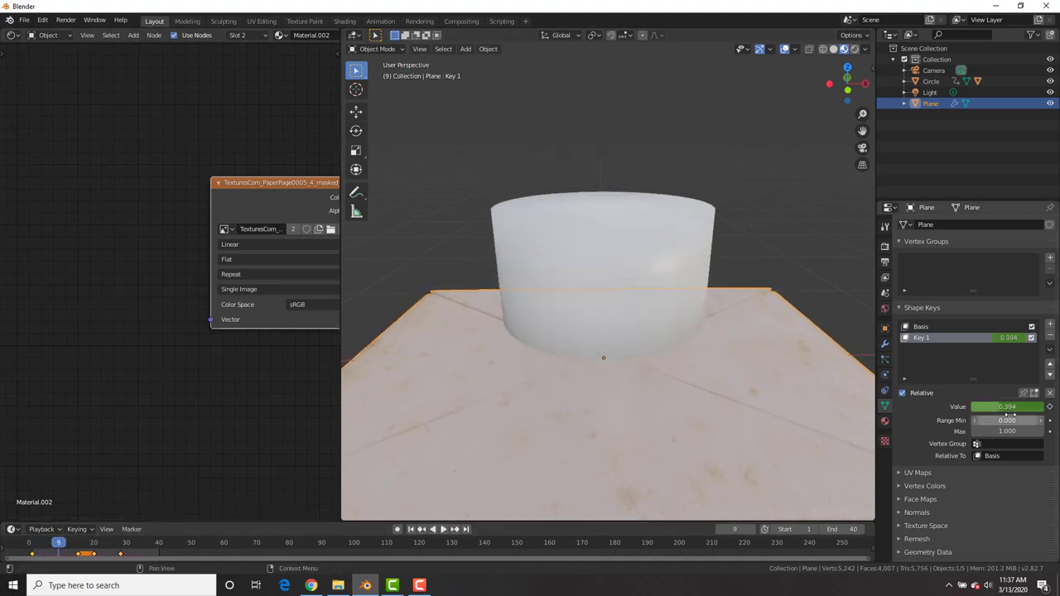
- Keyframe the envelope's Key 1 value at 1.000 on frame 12, just before the stamp makes contact
{"action": "left_click_drag", "start_coordinate": [60, 544], "coordinate": [68, 544]}
{"action": "middle_click_drag", "start_coordinate": [489, 373], "coordinate": [632, 266]}
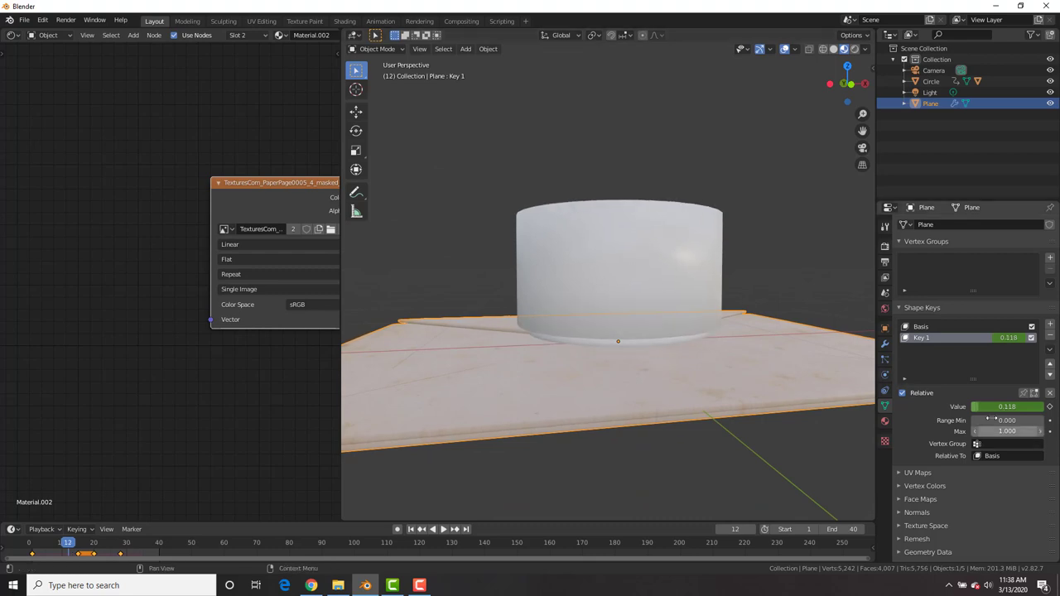
{"action": "left_click_drag", "start_coordinate": [1007, 407], "coordinate": [1027, 413]}
{"action": "key", "text": "i"}
- Replay the animation with the envelope deselected and examine the timing of its deformation from several angles and distances
{"action": "middle_click_drag", "start_coordinate": [631, 237], "coordinate": [672, 307]}
{"action": "key", "text": "space"}
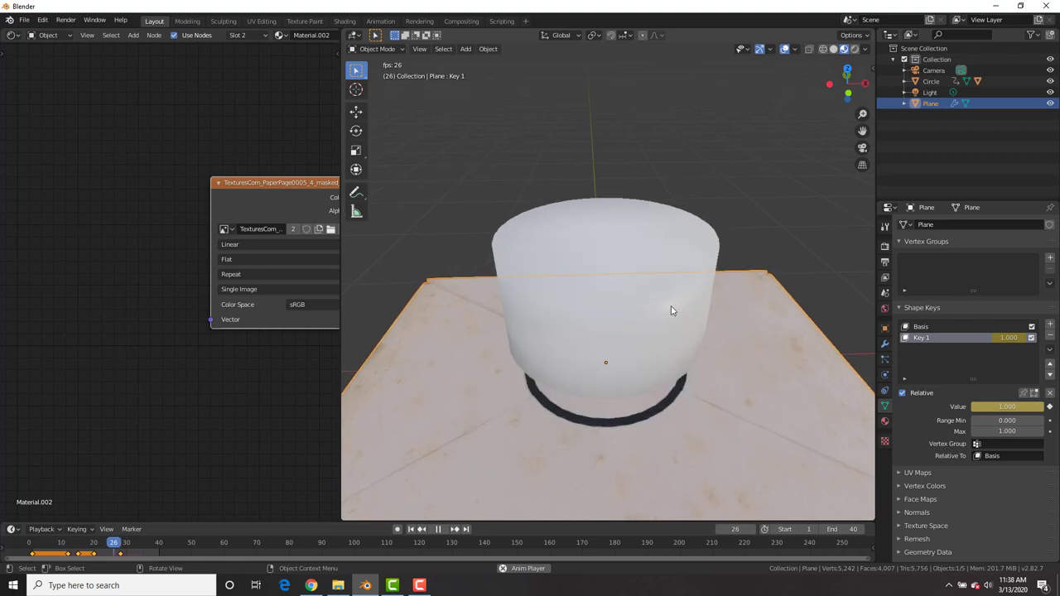
{"action": "scroll", "coordinate": [672, 306], "scroll_direction": "down", "scroll_amount": 4}
{"action": "left_click", "coordinate": [728, 206]}
{"action": "middle_click_drag", "start_coordinate": [728, 207], "coordinate": [728, 230]}
{"action": "middle_click_drag", "start_coordinate": [729, 274], "coordinate": [665, 254]}
{"action": "scroll", "coordinate": [684, 250], "scroll_direction": "up", "scroll_amount": 4}
{"action": "scroll", "coordinate": [680, 252], "scroll_direction": "down", "scroll_amount": 3}
{"action": "key", "text": "space"}
{"action": "scroll", "coordinate": [667, 250], "scroll_direction": "up", "scroll_amount": 3}
{"action": "scroll", "coordinate": [665, 250], "scroll_direction": "down", "scroll_amount": 4}
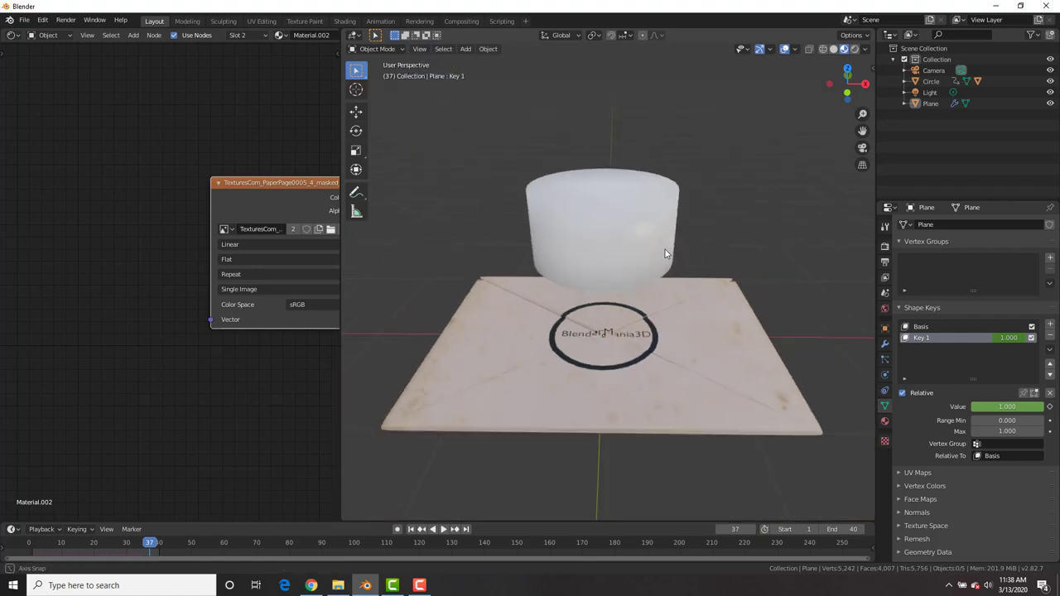